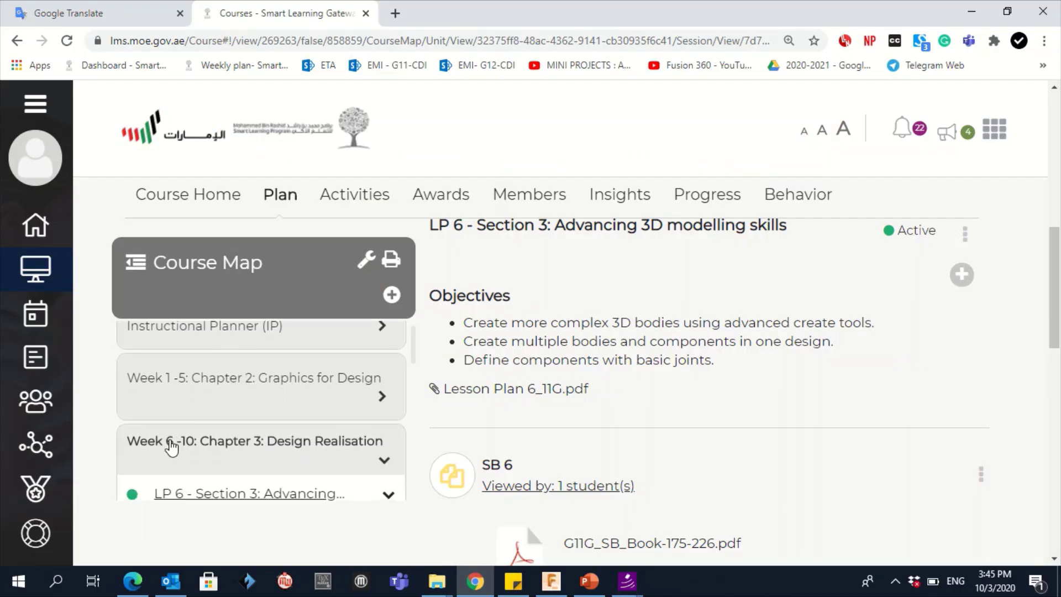
# Step: Find LP 6 Activities 3.3.1 - 3.3.2 in the course's LP 6 section and download its handout CDI-20-21-T1-G11G -LP6-LMS.docx
pyautogui.scroll(-1, 273, 437)
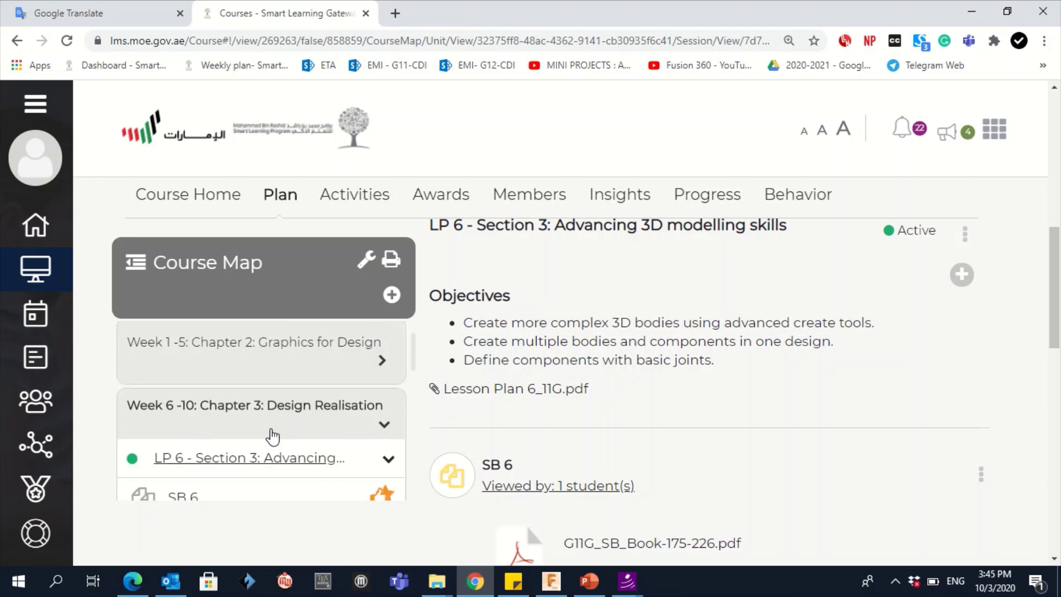
pyautogui.click(178, 463)
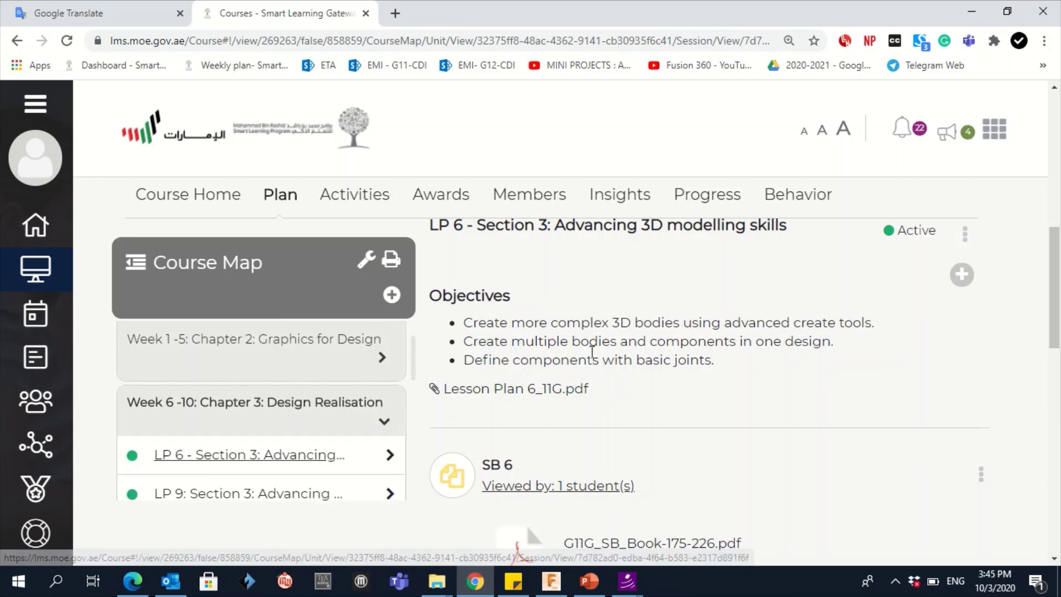
pyautogui.scroll(-4, 590, 351)
pyautogui.scroll(1, 590, 350)
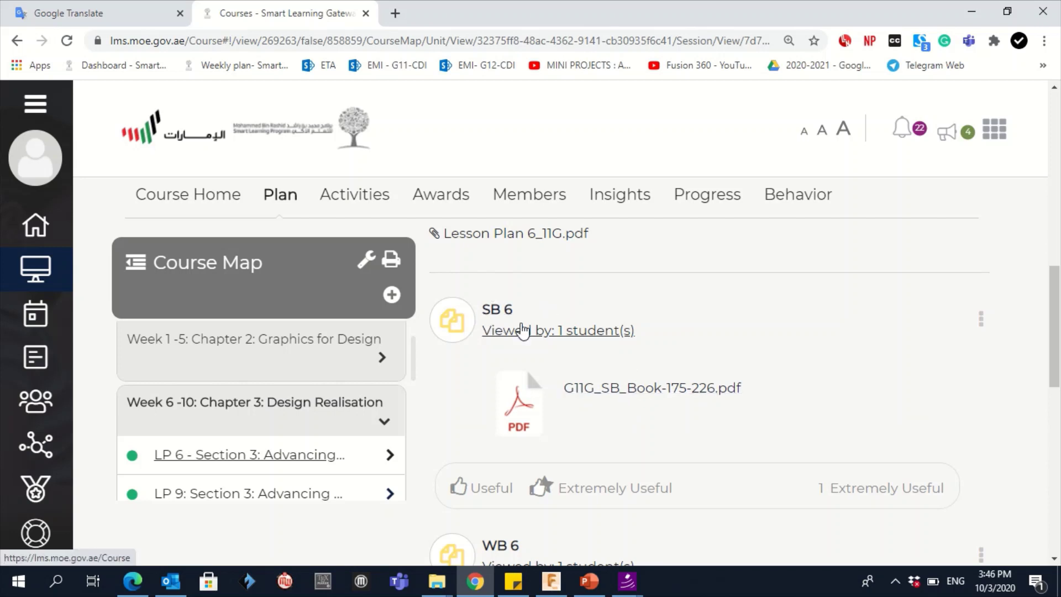
pyautogui.scroll(-2, 591, 387)
pyautogui.scroll(-5, 591, 386)
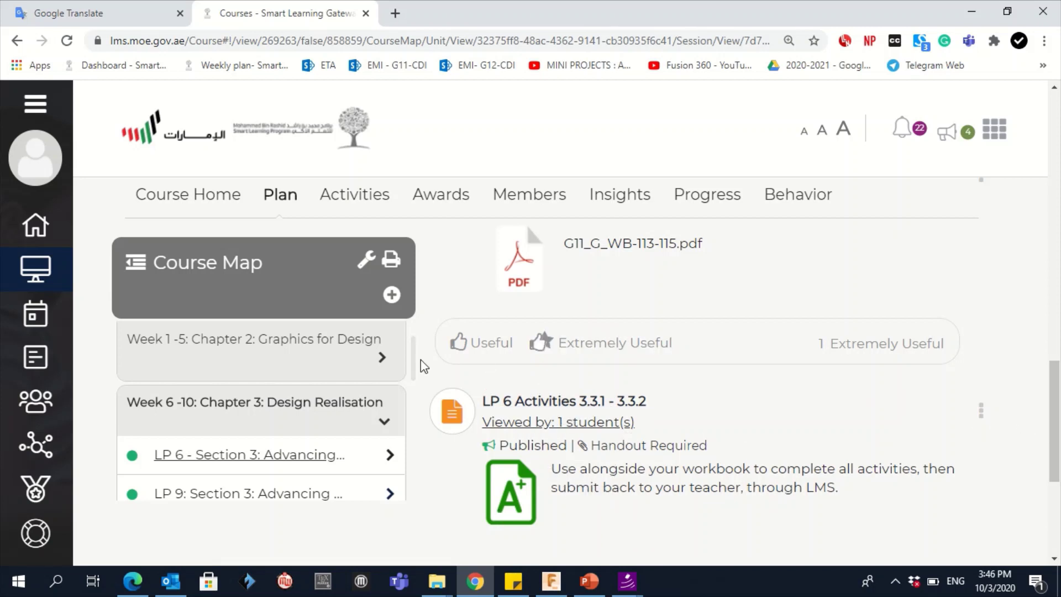
pyautogui.click(557, 403)
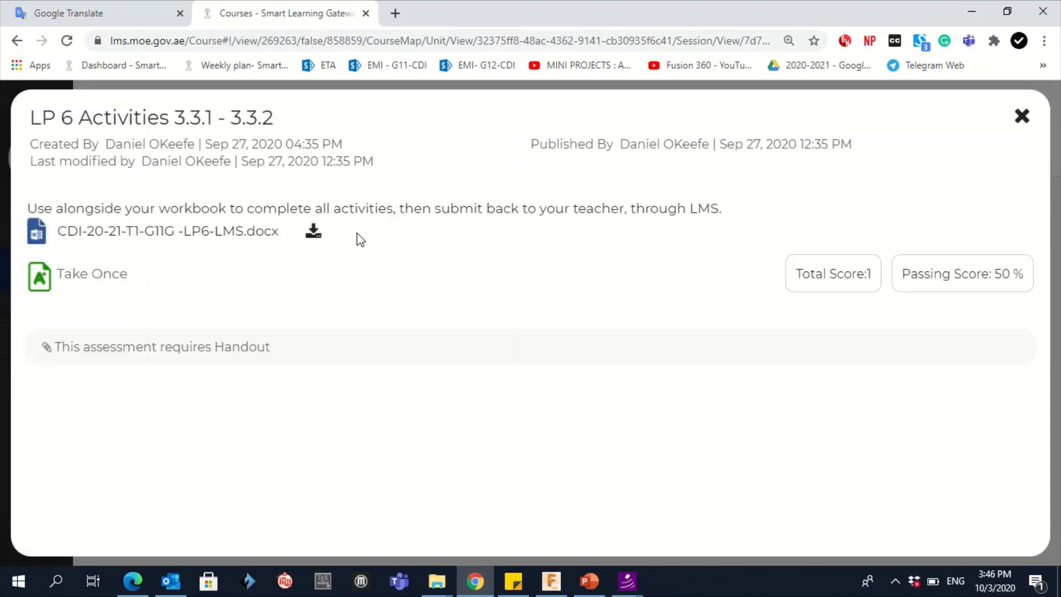
pyautogui.click(313, 232)
# Step: Open G11G_SB_Book-175-226.pdf under SB 6 and read the key vocabulary entries Revolve, Loft and Sweep
pyautogui.scroll(8, 803, 363)
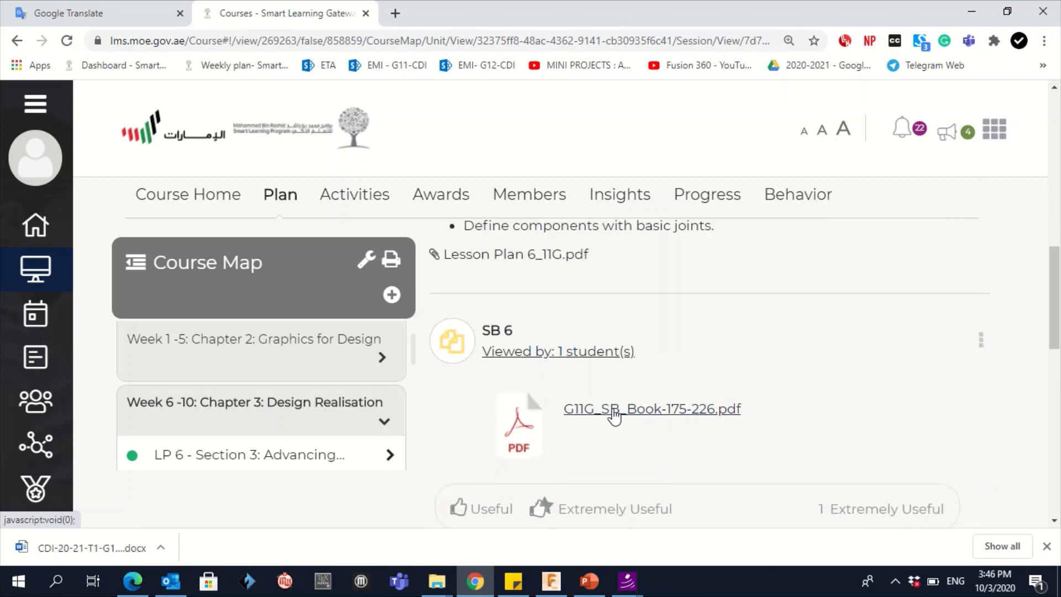
pyautogui.click(614, 410)
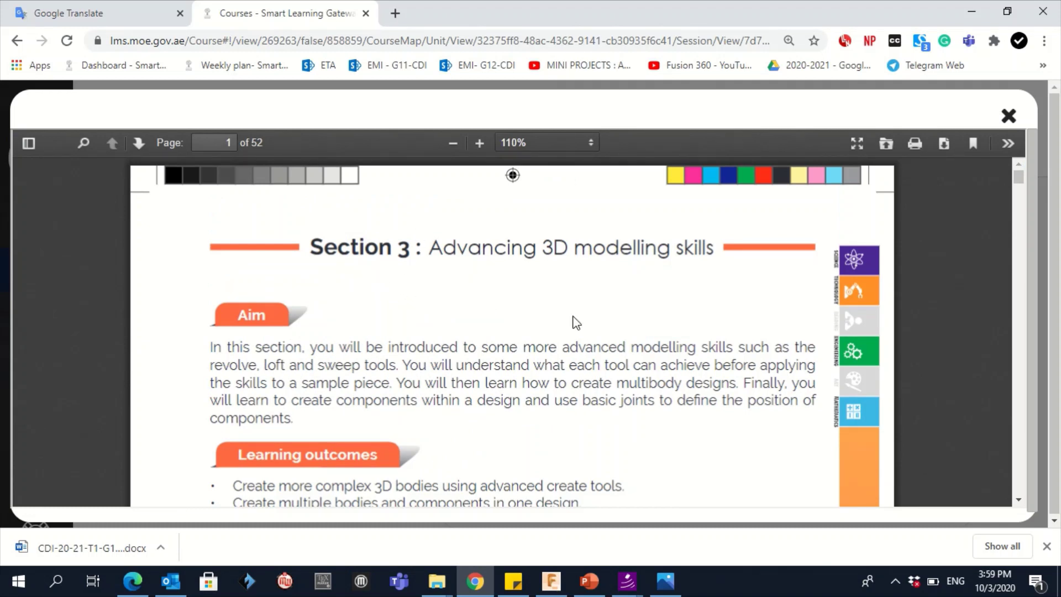
pyautogui.scroll(-10, 529, 428)
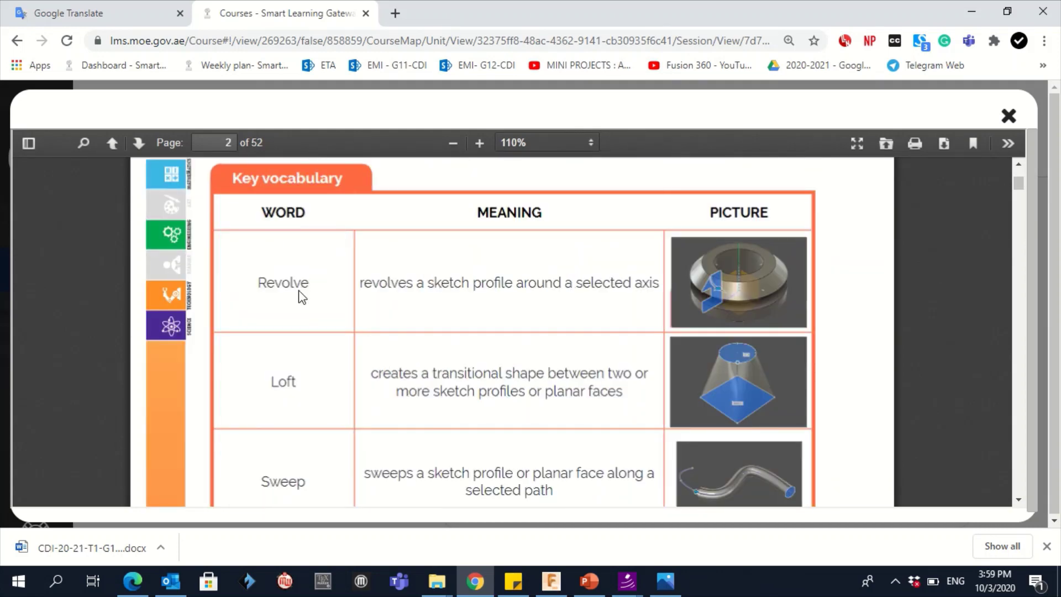
pyautogui.tripleClick(283, 282)
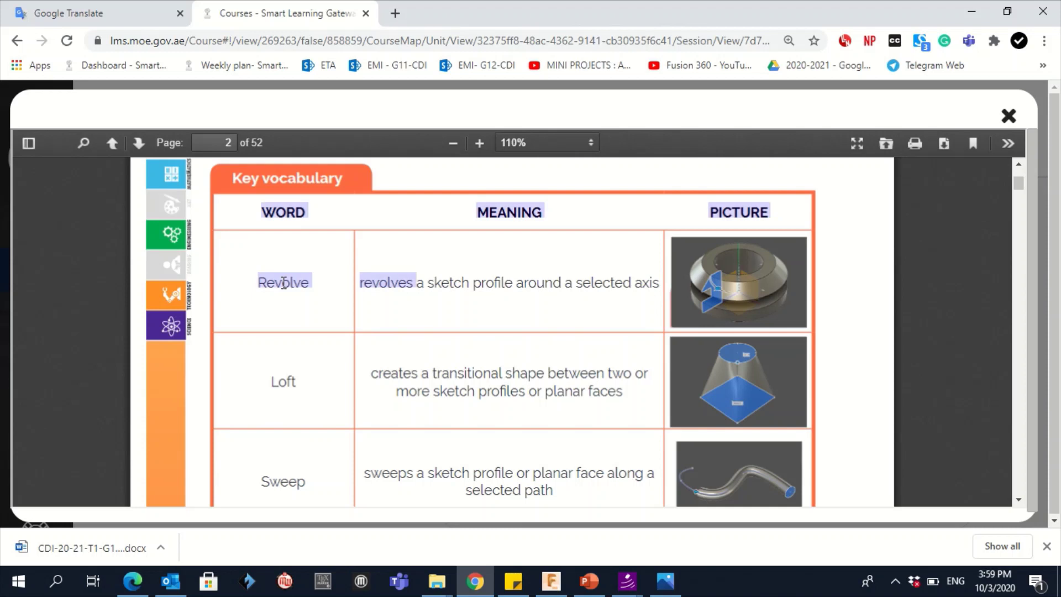
pyautogui.click(291, 398)
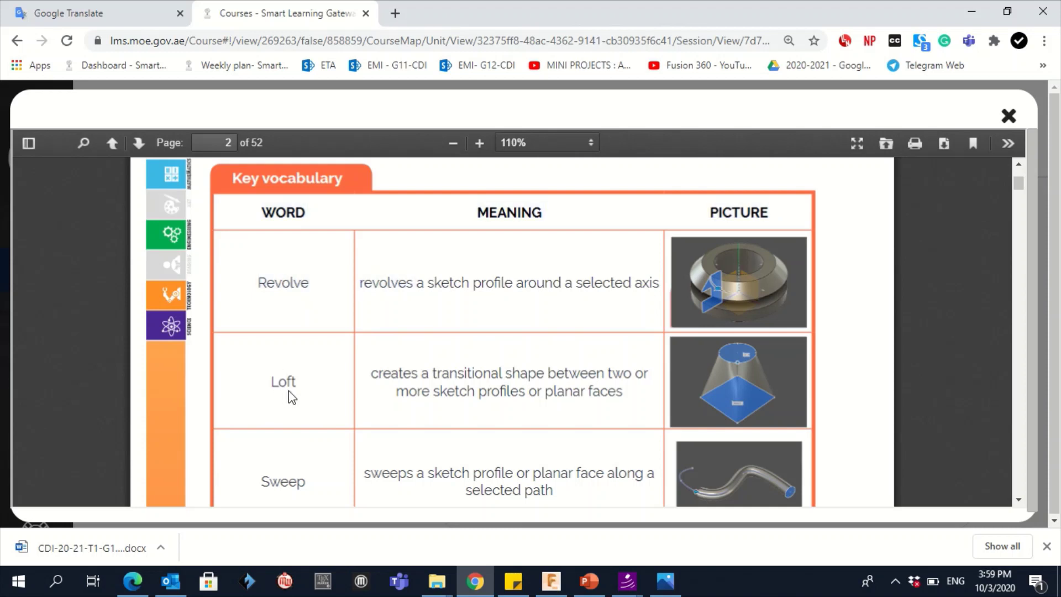
pyautogui.tripleClick(283, 486)
# Step: Switch to Google Translate and look up the Arabic translations of "revolve"
pyautogui.hotkey('ctrl', 'shift', 'Tab')
pyautogui.press('BackSpace')
pyautogui.press('BackSpace')
pyautogui.press('BackSpace')
pyautogui.press('BackSpace')
pyautogui.press('BackSpace')
pyautogui.press('BackSpace')
pyautogui.press('BackSpace')
pyautogui.press('BackSpace')
pyautogui.press('BackSpace')
pyautogui.press('BackSpace')
pyautogui.press('BackSpace')
pyautogui.press('BackSpace')
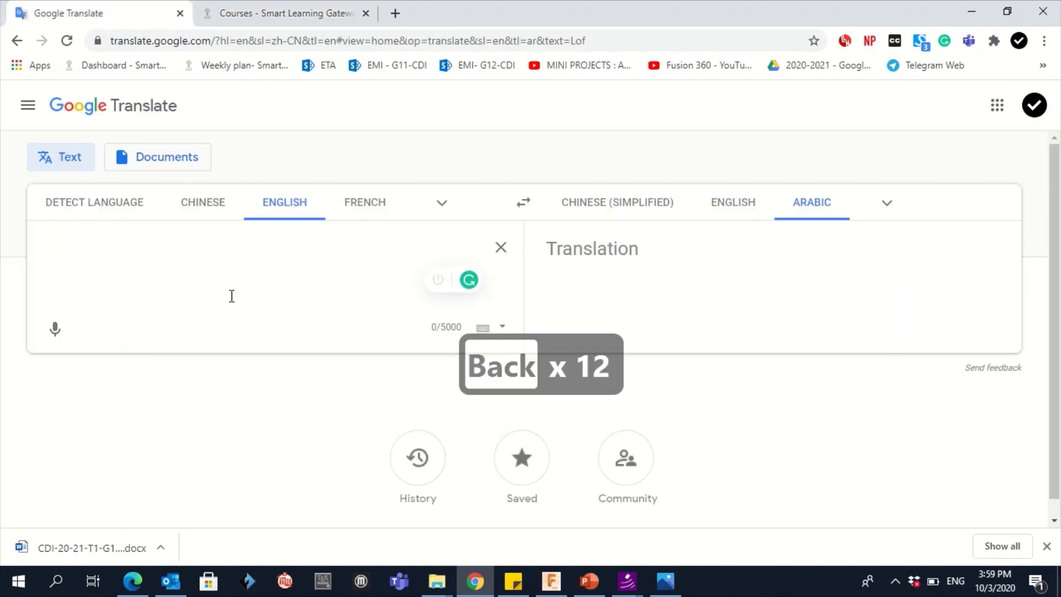
pyautogui.write('revolve')
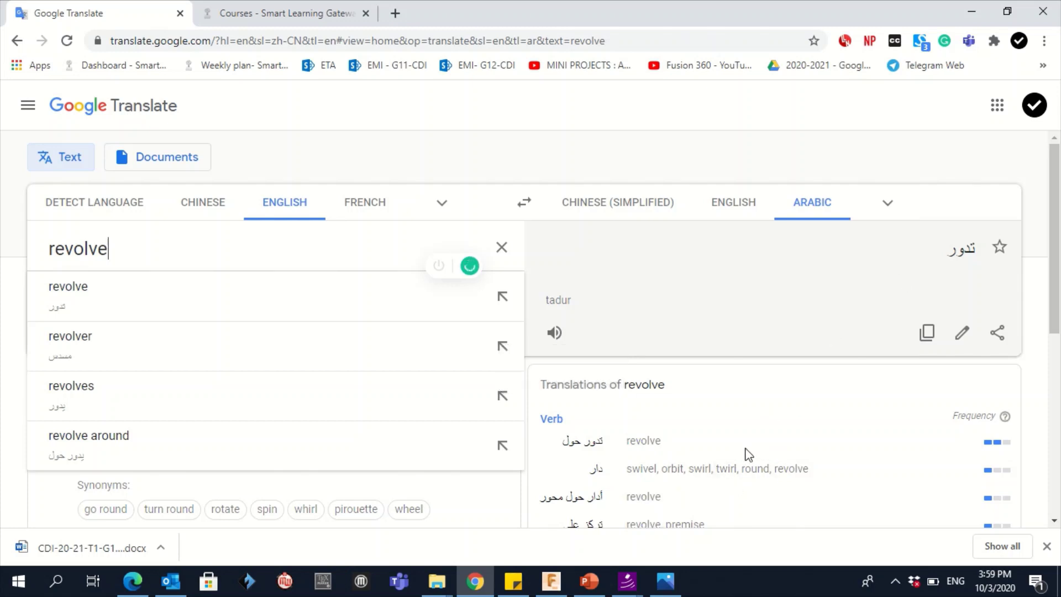
pyautogui.scroll(-2, 770, 476)
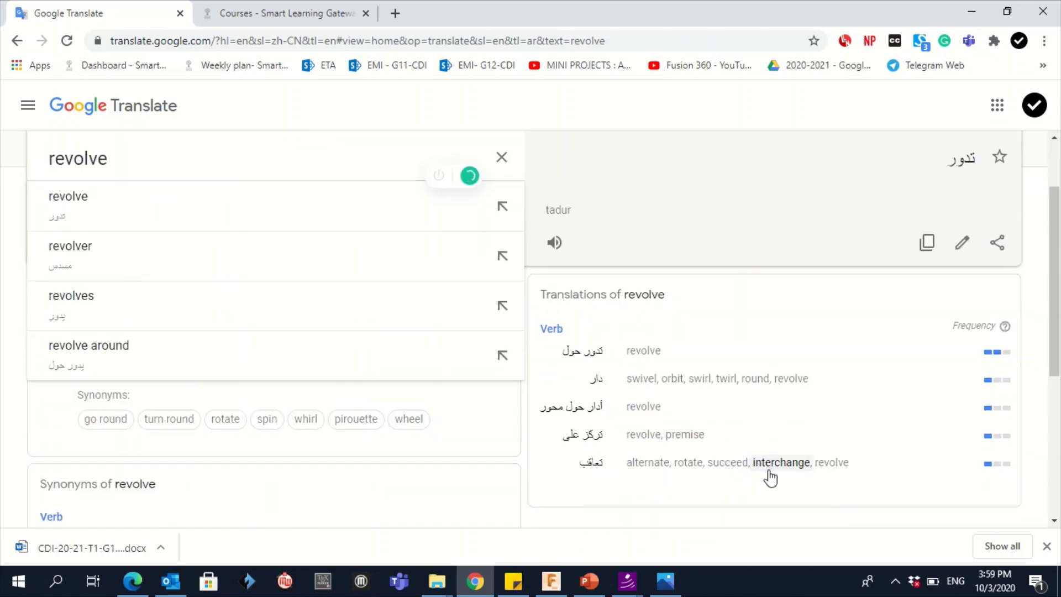
pyautogui.scroll(2, 160, 247)
# Step: Look up the Arabic translations and the English definitions of "loft"
pyautogui.doubleClick(159, 246)
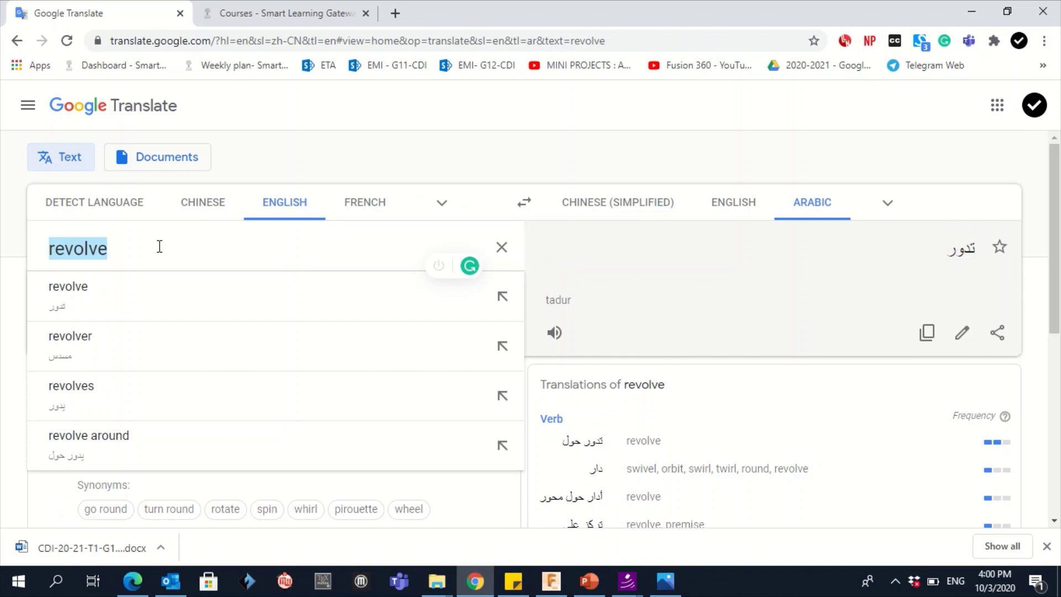
pyautogui.press('BackSpace')
pyautogui.write('loft')
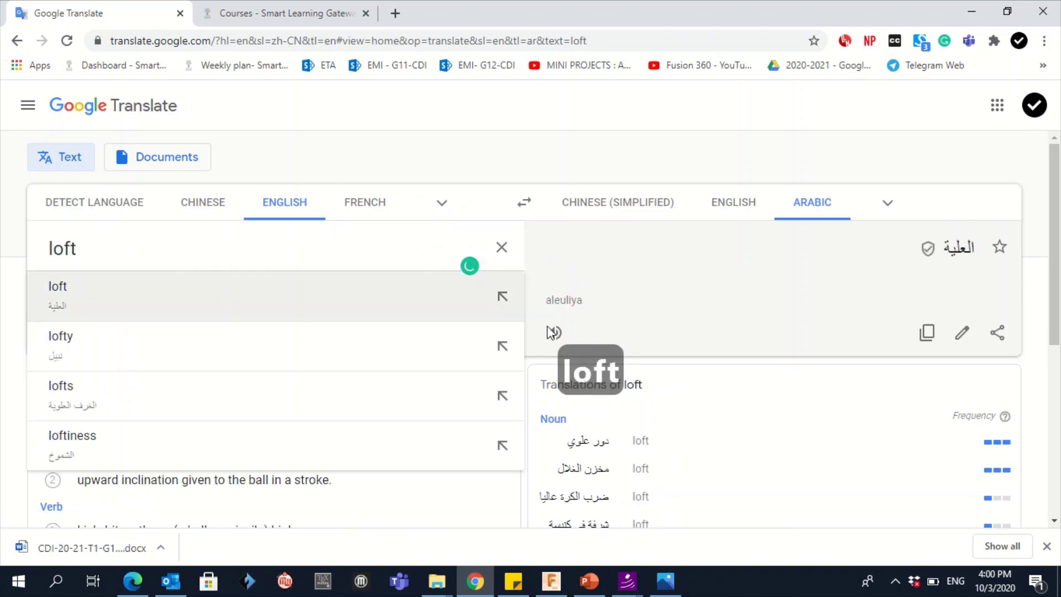
pyautogui.scroll(-2, 599, 342)
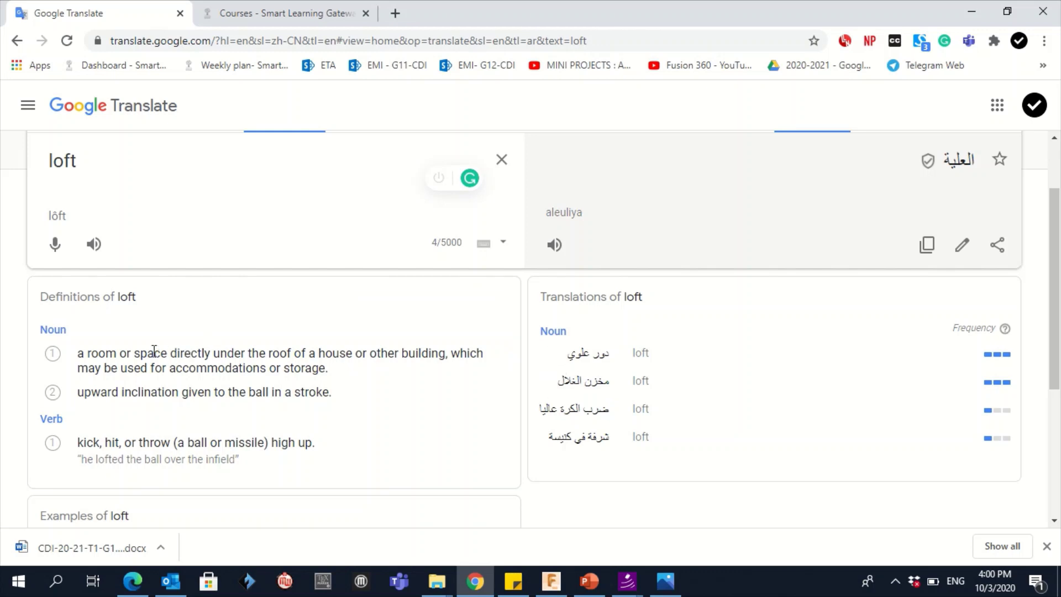
pyautogui.scroll(1, 421, 147)
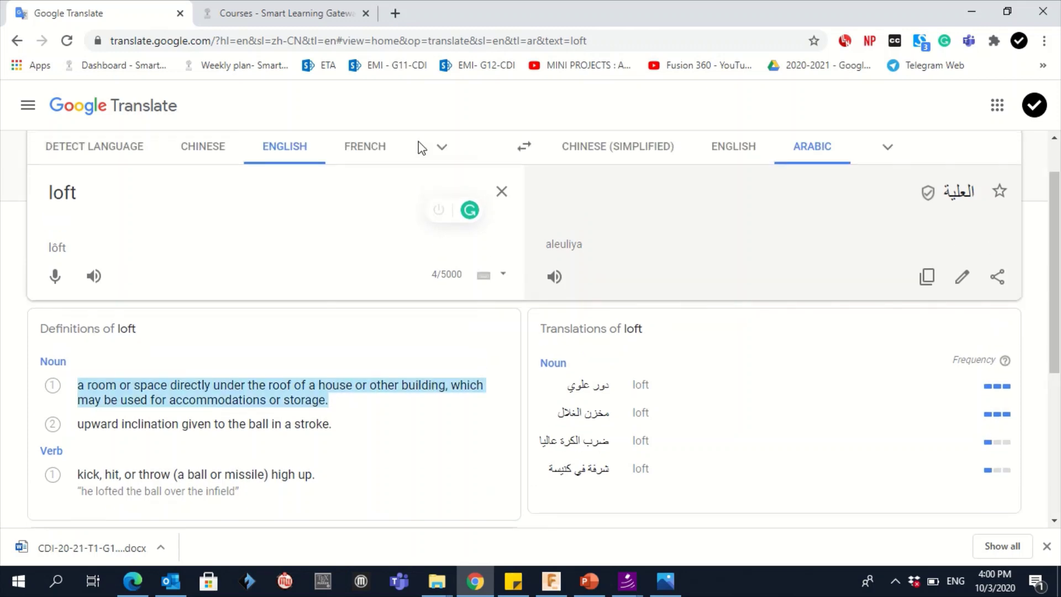
# Step: Replace the source word with "sweep" and review its definitions and Arabic translations
pyautogui.doubleClick(158, 225)
pyautogui.write('sweep')
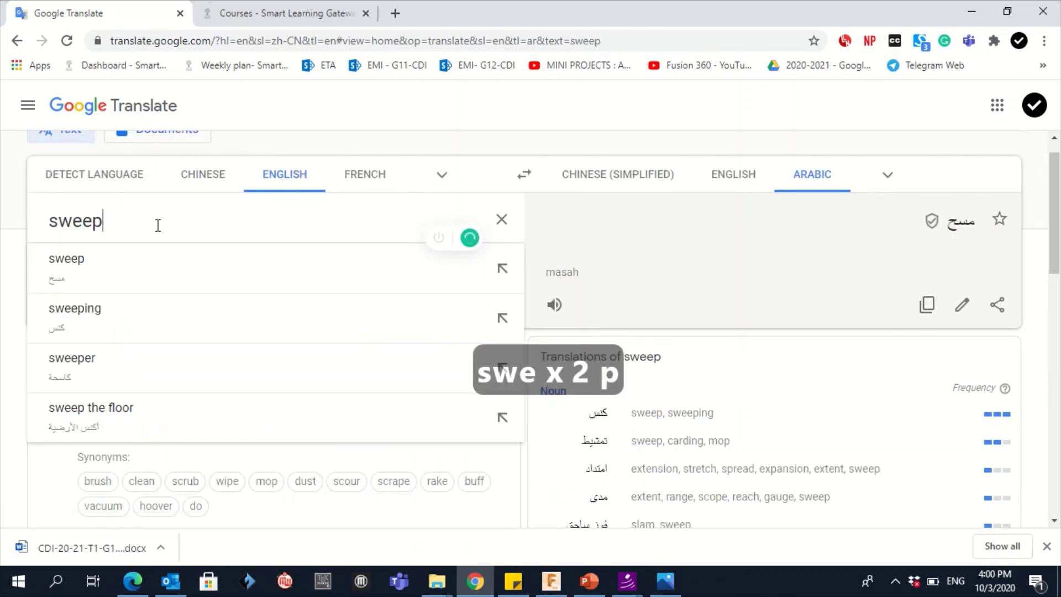
pyautogui.scroll(-3, 624, 482)
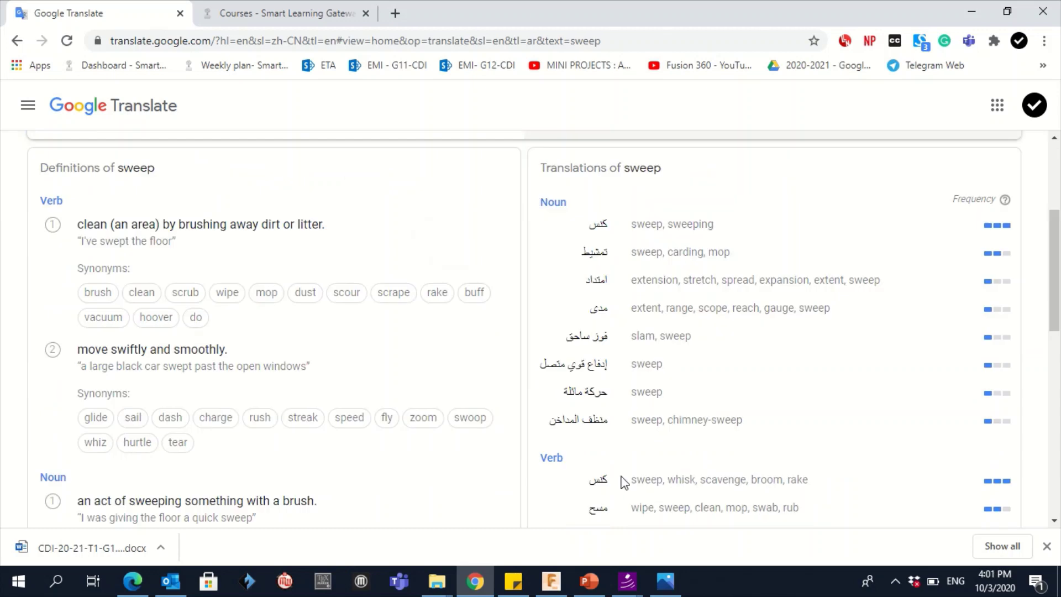
pyautogui.tripleClick(95, 352)
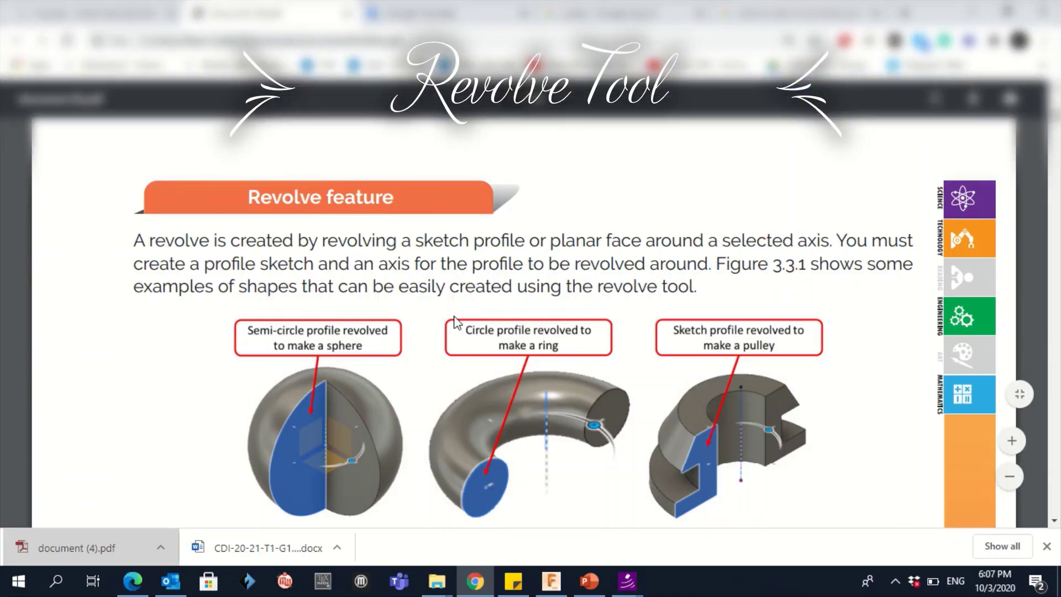
# Step: Read the textbook's Revolve feature section, including the example shapes and the introduction to the pulley exercise
pyautogui.scroll(-5, 452, 320)
pyautogui.scroll(-1, 457, 323)
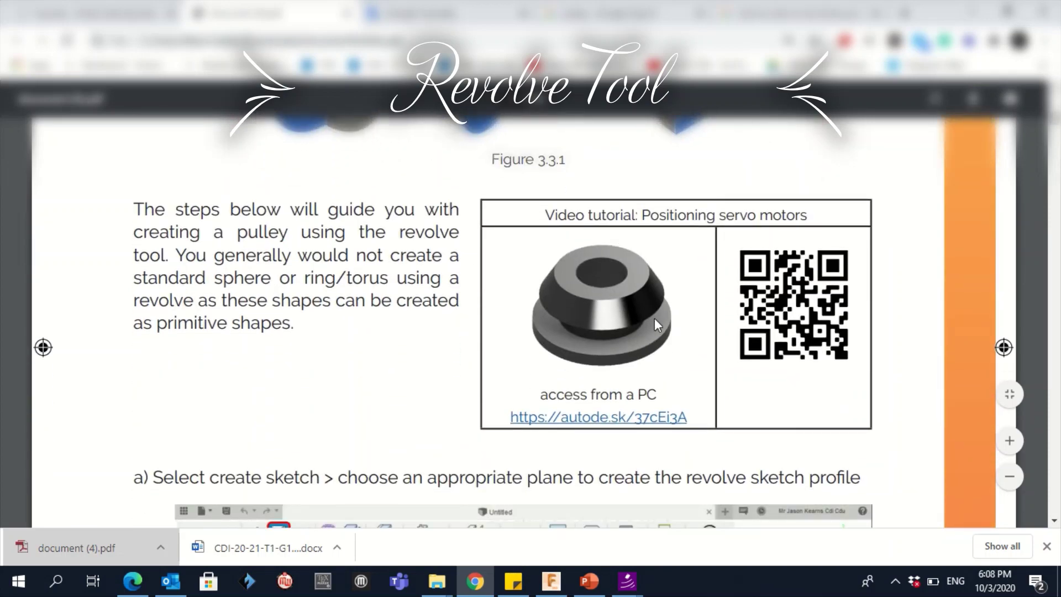
pyautogui.scroll(-5, 620, 281)
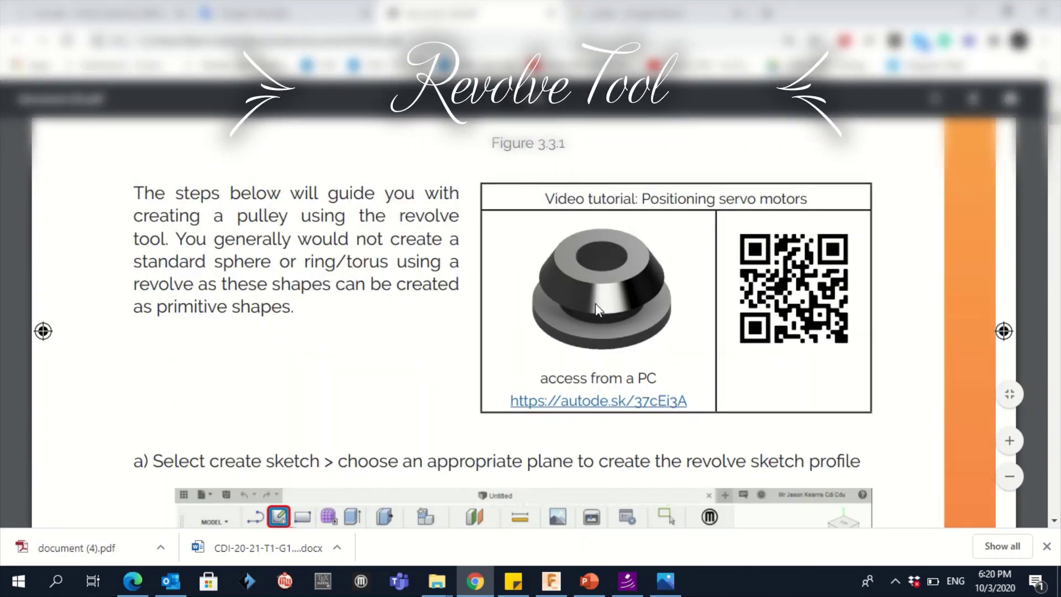
# Step: Highlight the pulley text in the textbook and check the word's Arabic translation in Google Translate
pyautogui.tripleClick(254, 211)
pyautogui.click(255, 211)
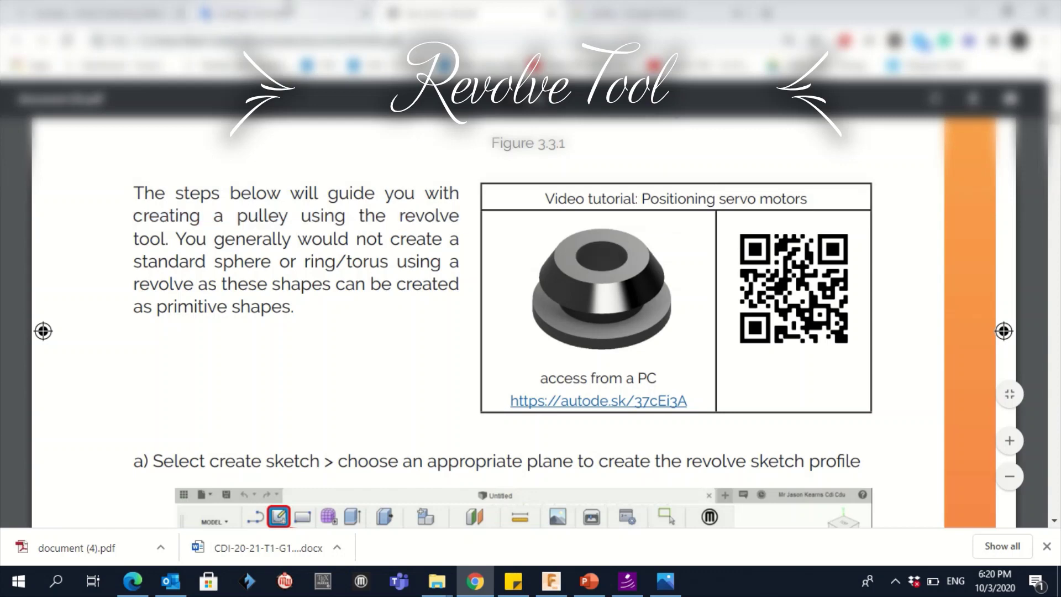
pyautogui.click(249, 13)
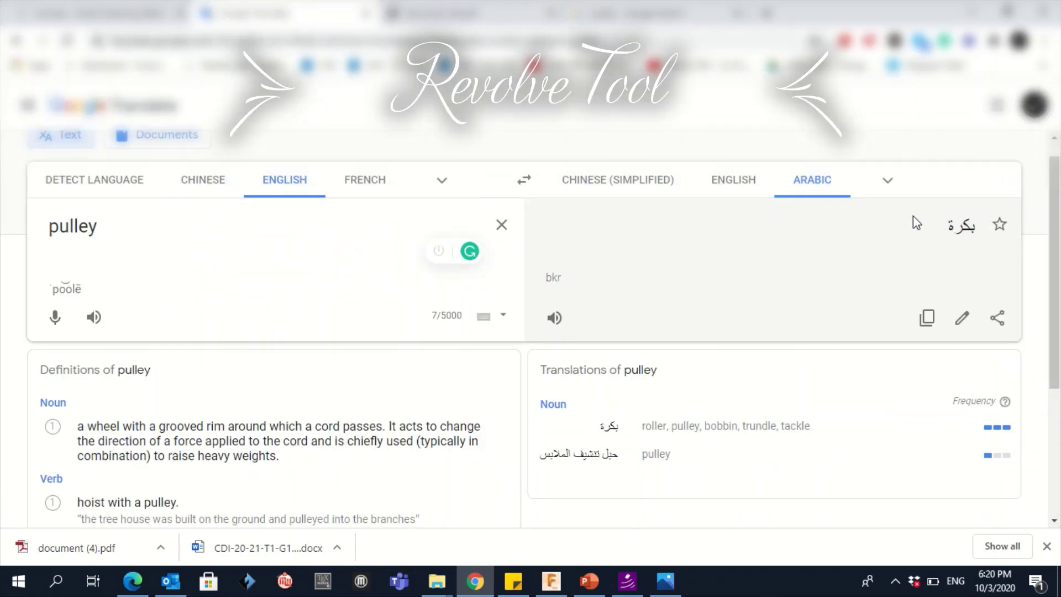
pyautogui.moveTo(913, 216); pyautogui.dragTo(921, 240)
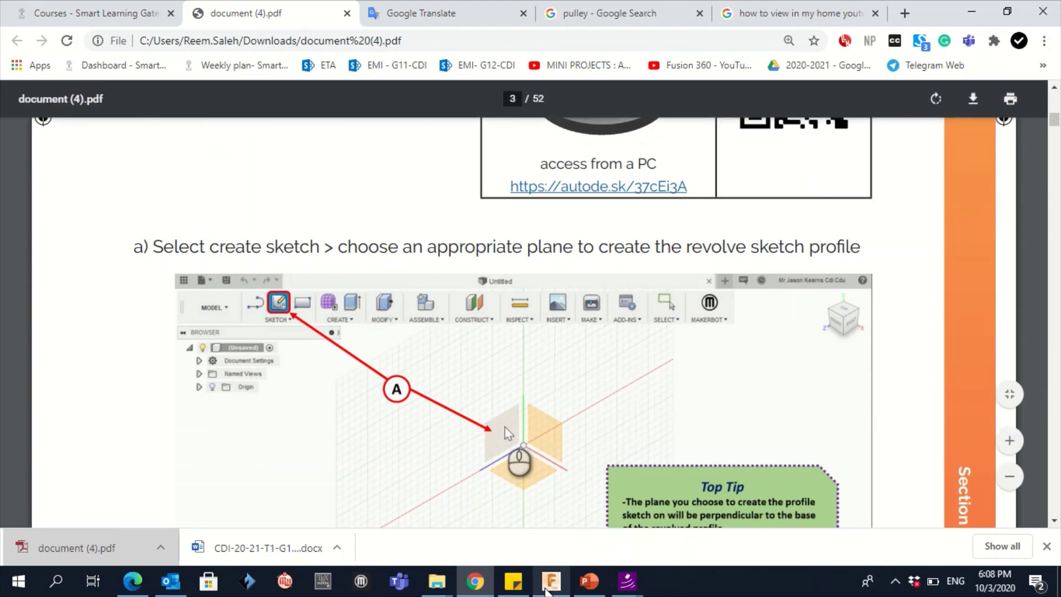
# Step: Switch to Fusion 360 and create a sketch on the vertical plane between the blue Z and green Y axes
pyautogui.click(548, 587)
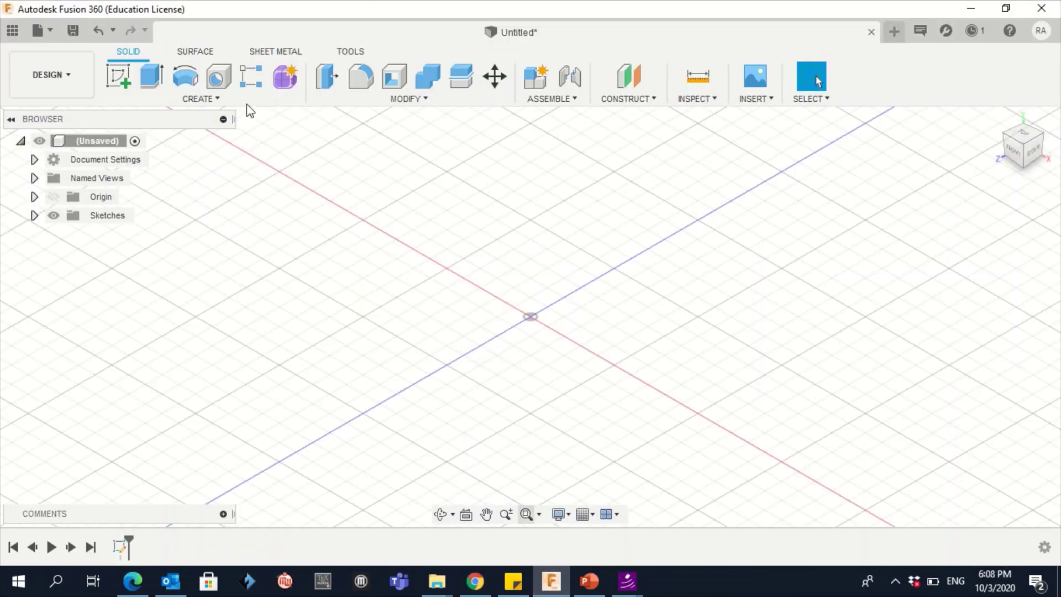
pyautogui.click(125, 83)
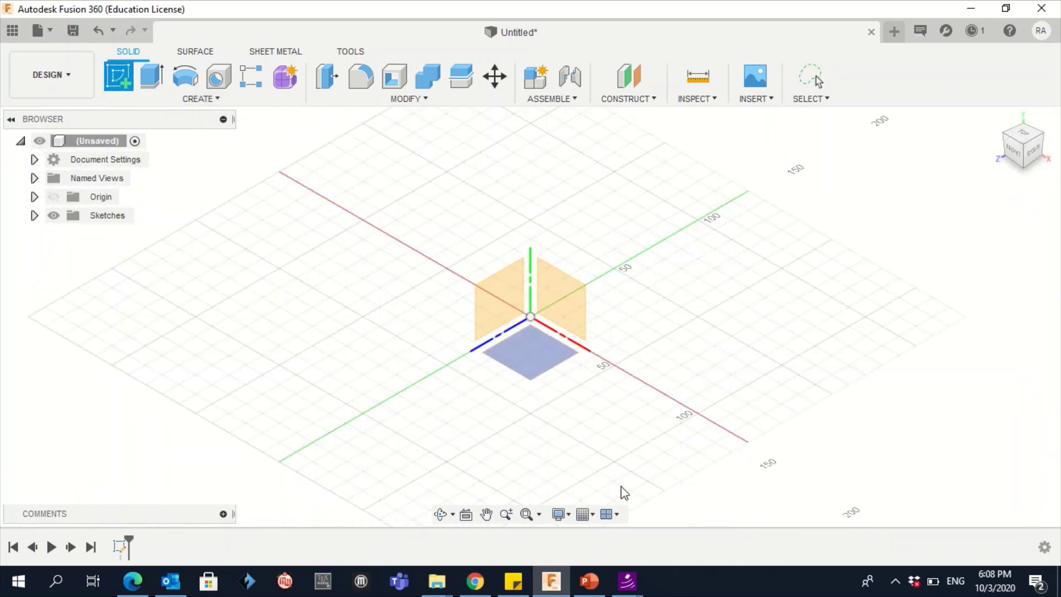
pyautogui.click(559, 587)
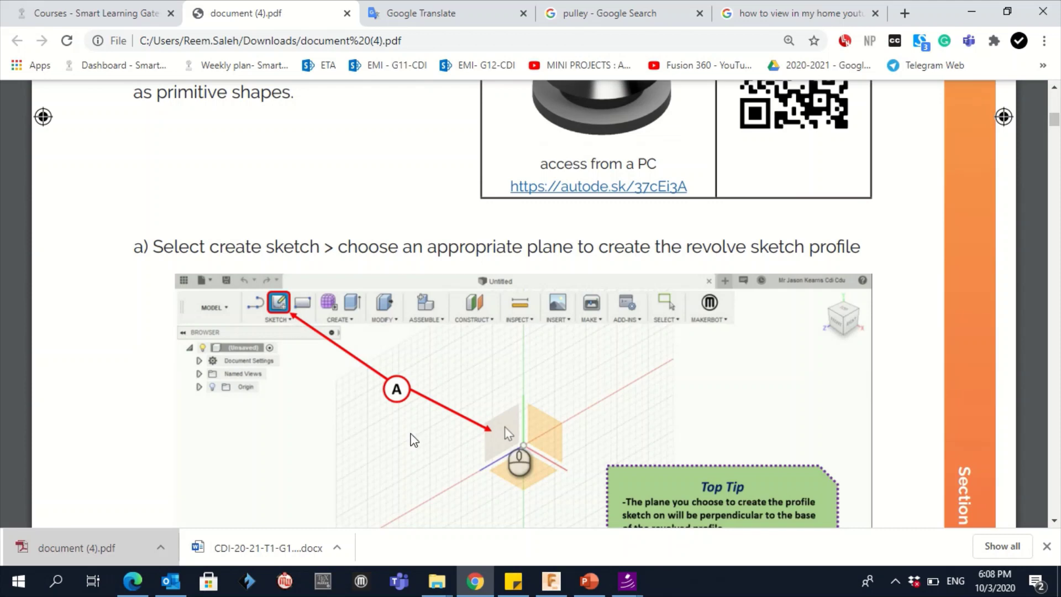
pyautogui.click(551, 580)
pyautogui.keyDown('shift'); pyautogui.moveTo(573, 199); pyautogui.dragTo(898, 265, button='middle'); pyautogui.keyUp('shift')
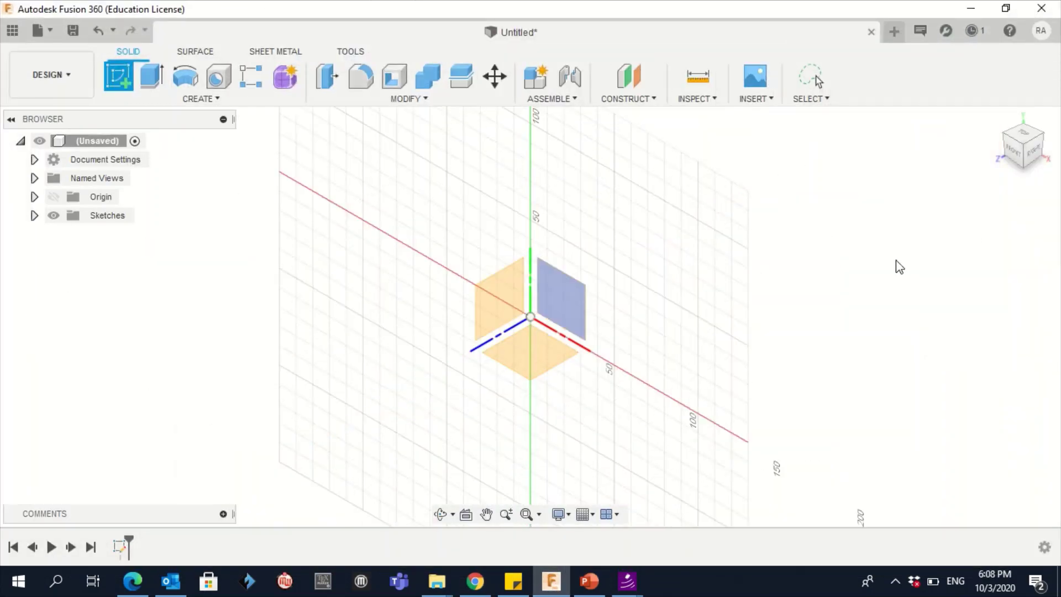
pyautogui.keyDown('shift'); pyautogui.moveTo(746, 246); pyautogui.dragTo(472, 391, button='middle'); pyautogui.keyUp('shift')
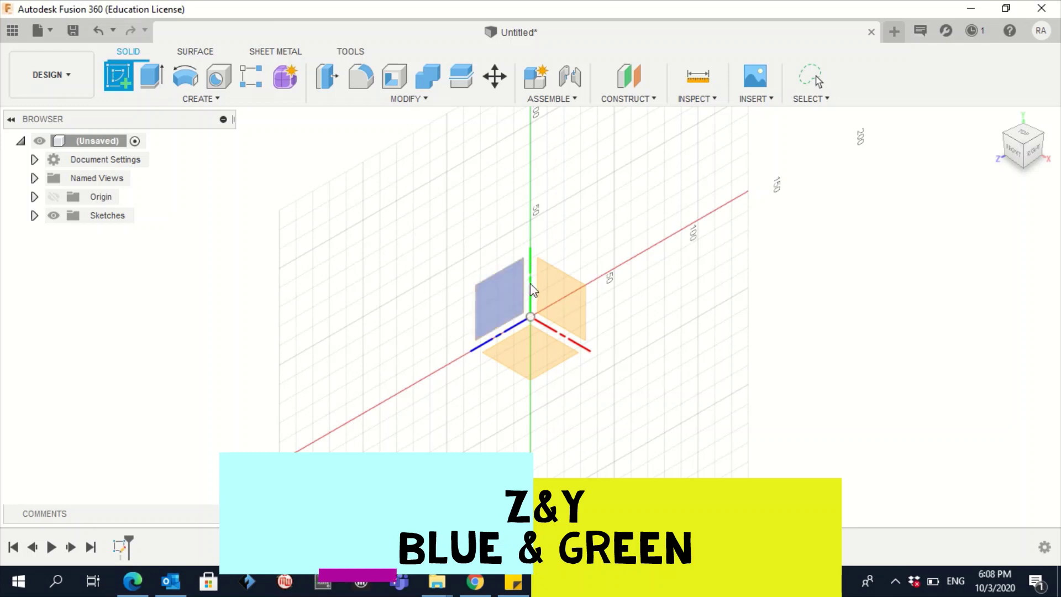
pyautogui.click(499, 313)
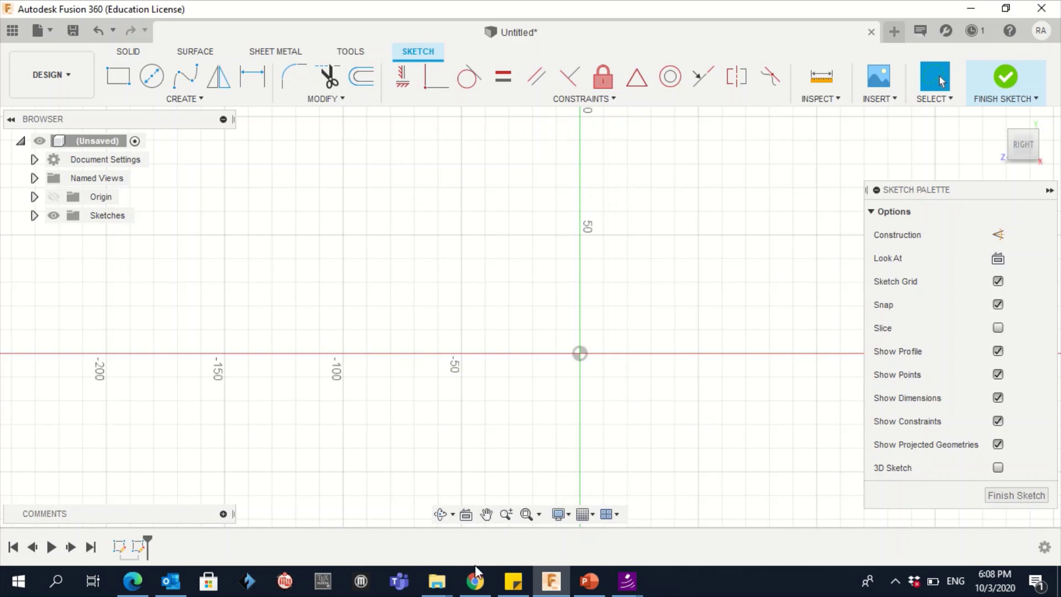
# Step: Examine the pulley's dimensioned sketch profile and revolve axis in step b of the textbook PDF, and return to Fusion 360
pyautogui.click(475, 581)
pyautogui.scroll(-1, 548, 356)
pyautogui.scroll(-10, 547, 355)
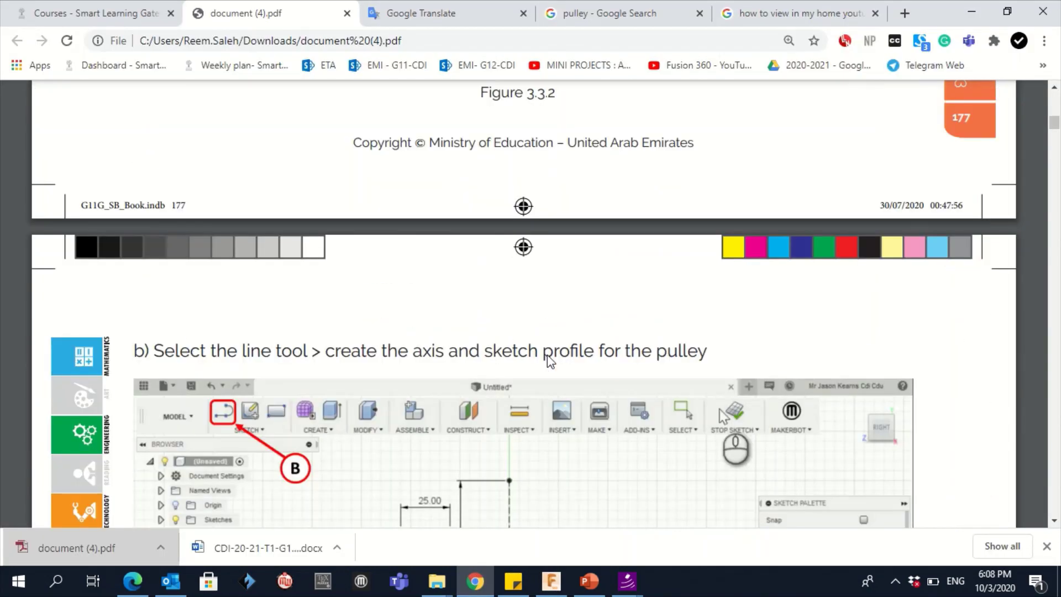
pyautogui.scroll(3, 547, 355)
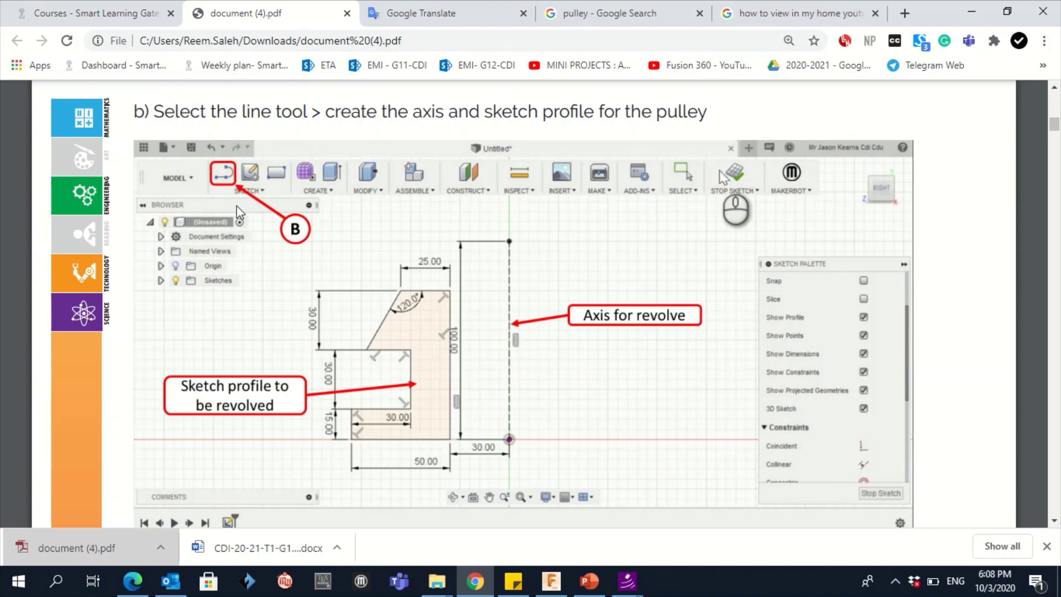
pyautogui.click(551, 581)
pyautogui.click(551, 580)
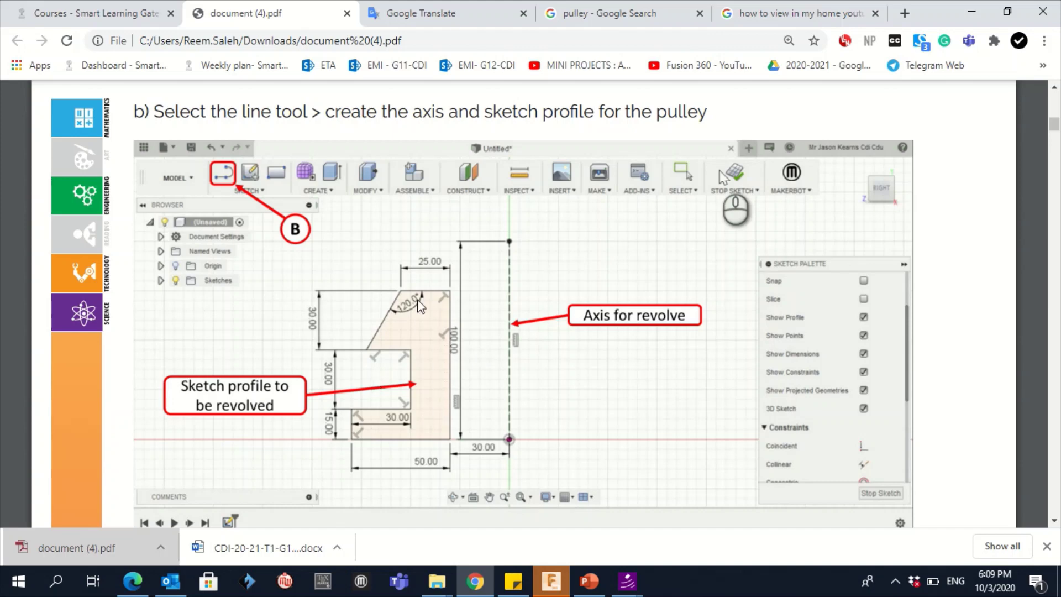
pyautogui.click(551, 581)
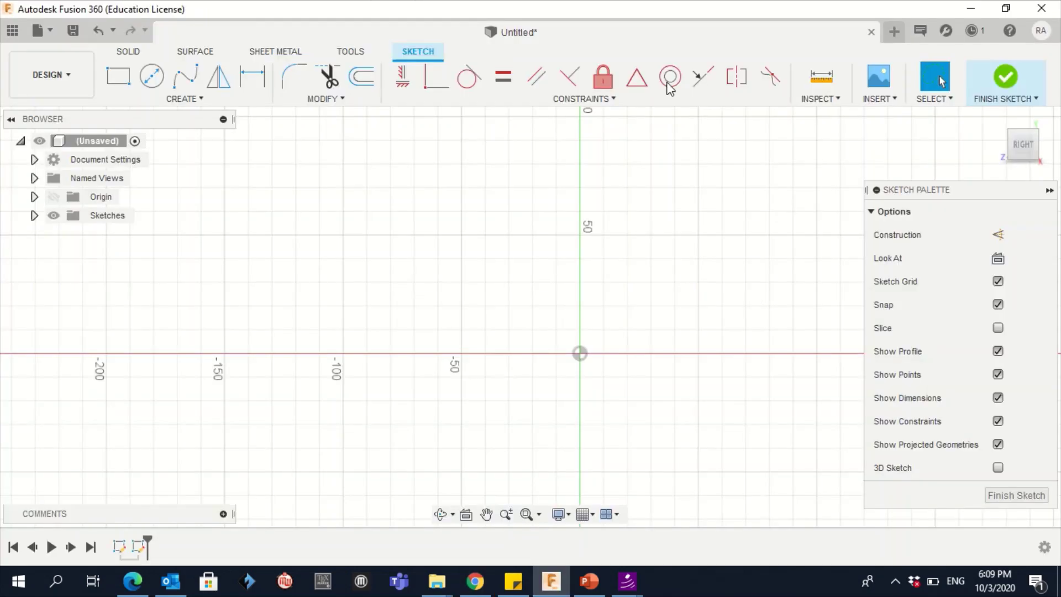
# Step: Add the sketch text "1" with a height of 100 mm and place its base on the red horizontal axis
pyautogui.click(194, 100)
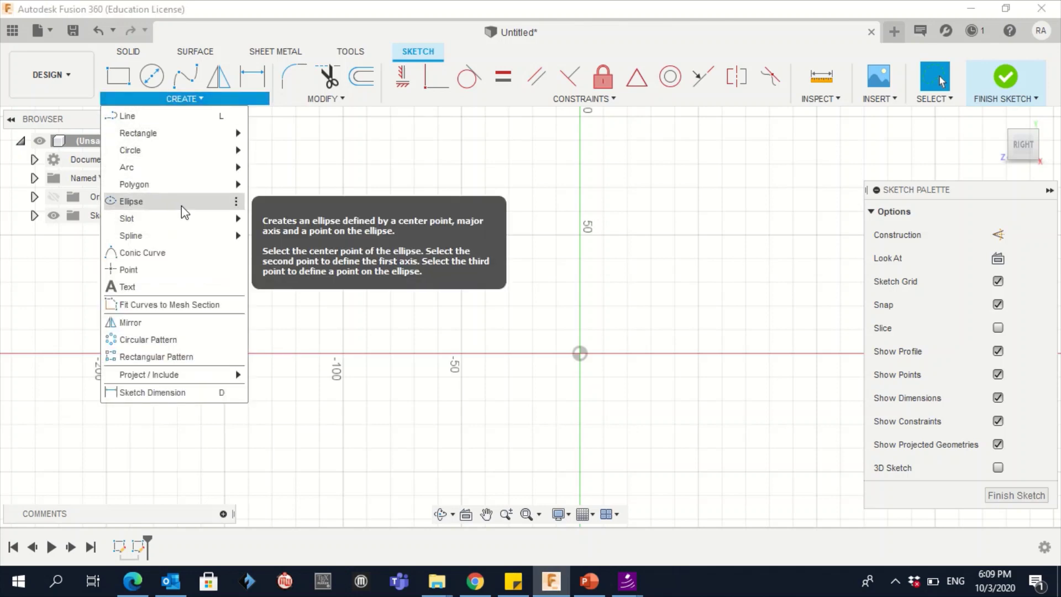
pyautogui.click(168, 286)
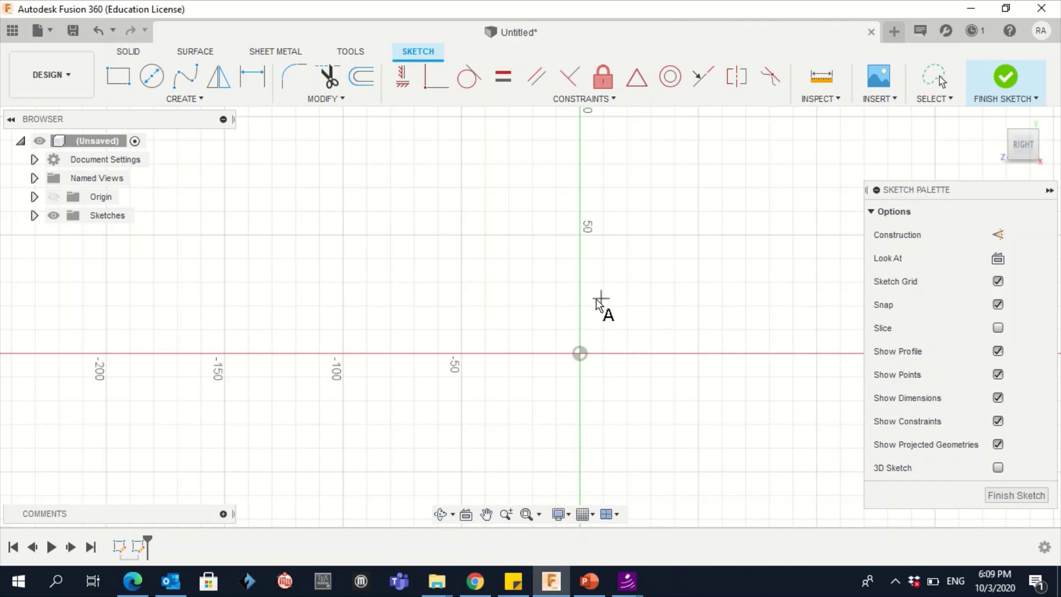
pyautogui.click(438, 283)
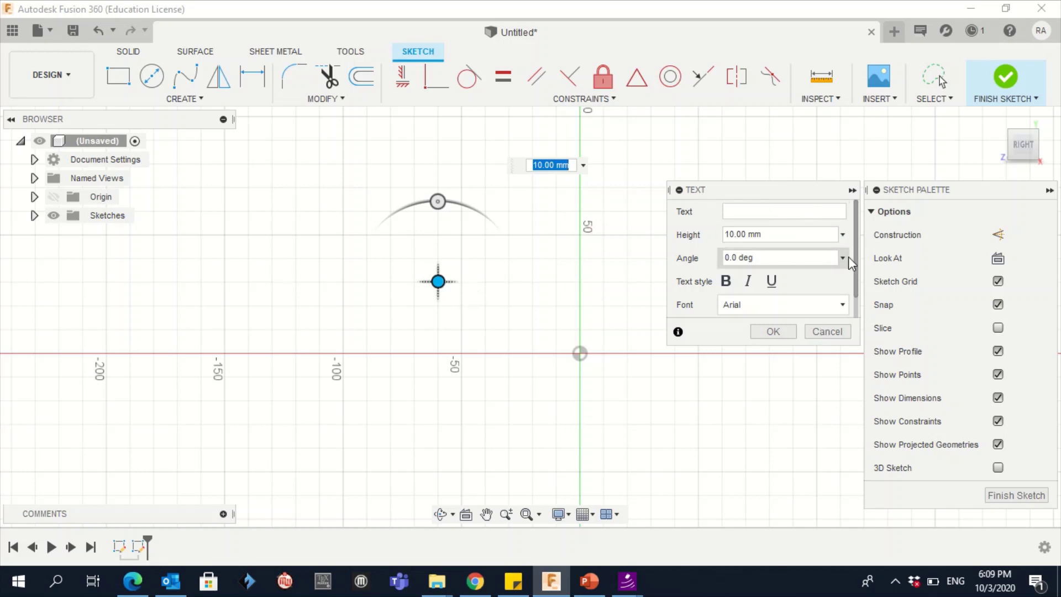
pyautogui.click(852, 189)
pyautogui.click(852, 190)
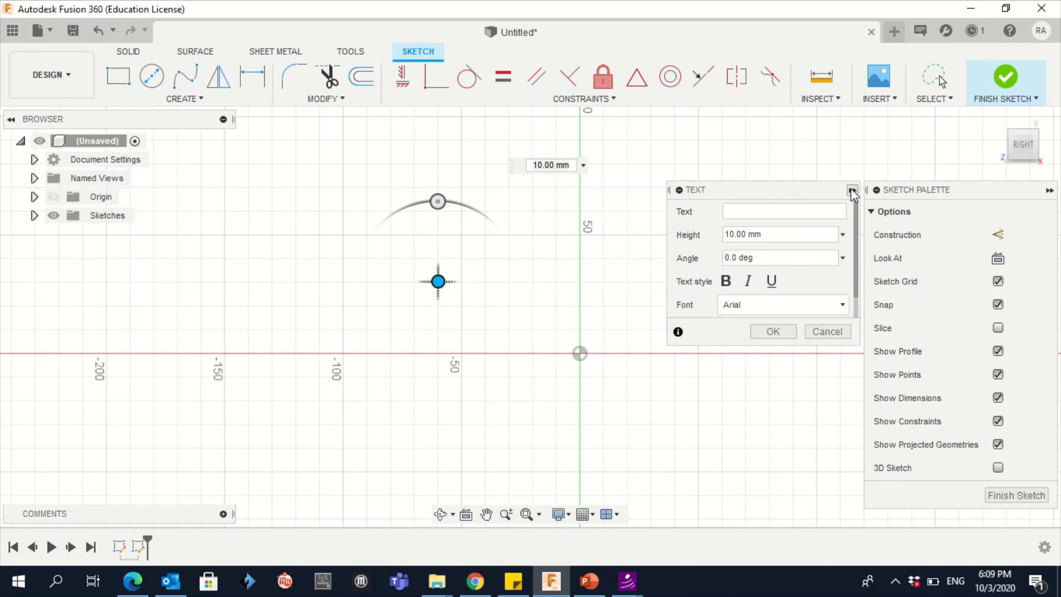
pyautogui.click(747, 211)
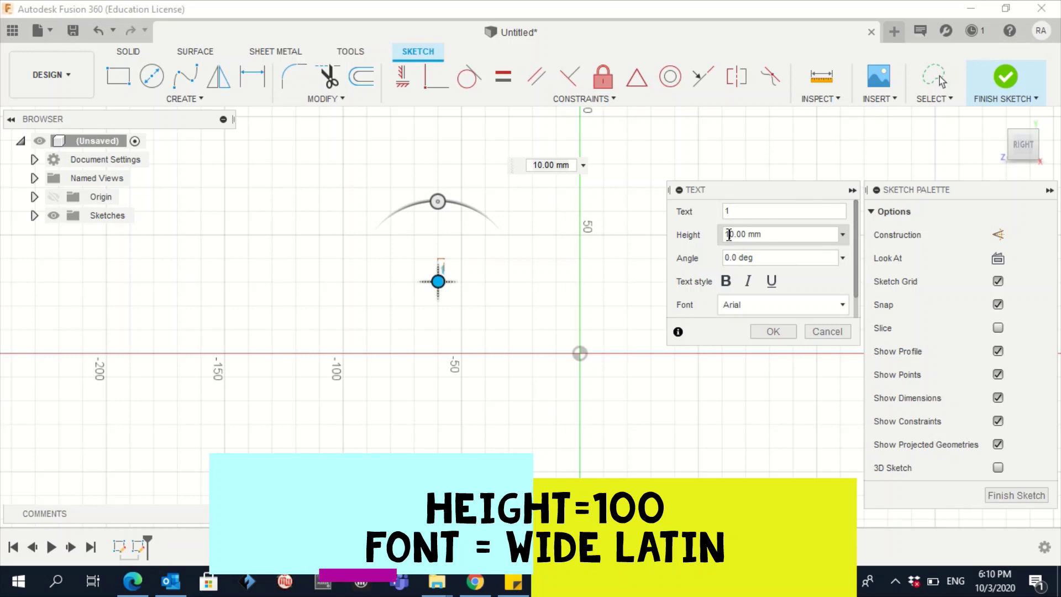
pyautogui.write('0')
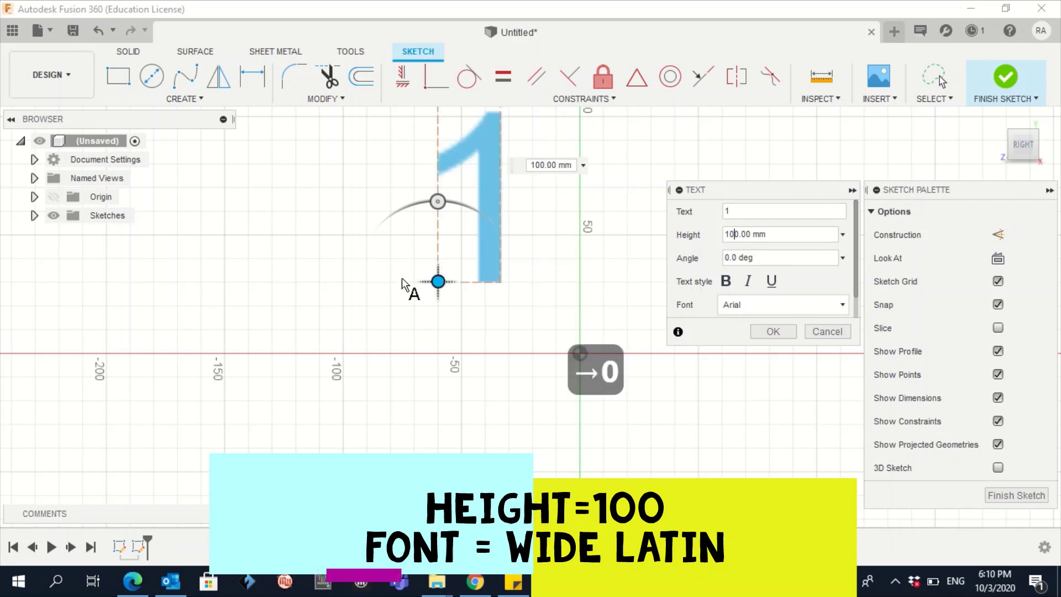
pyautogui.moveTo(436, 282); pyautogui.dragTo(402, 352)
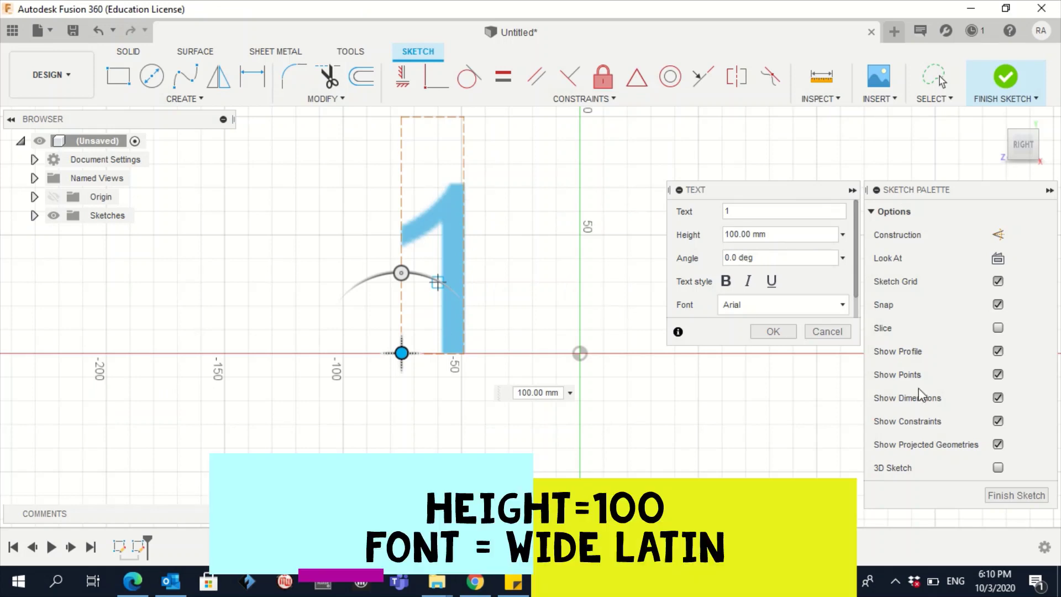
# Step: Set the text's font to Wide Latin, shift it along the red axis until it clears the green axis, and accept it
pyautogui.click(741, 306)
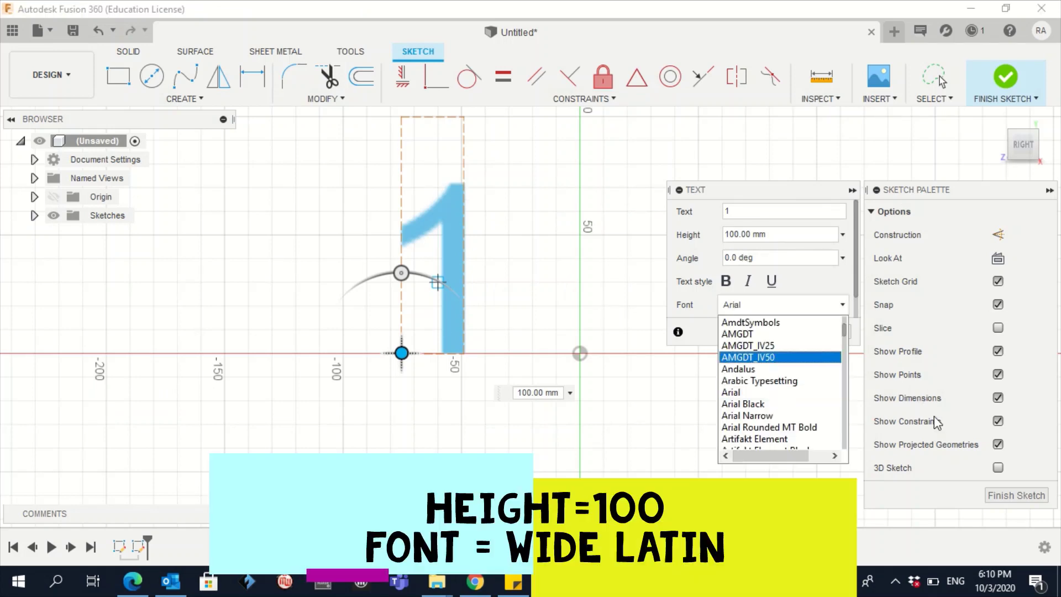
pyautogui.moveTo(844, 328); pyautogui.dragTo(851, 458)
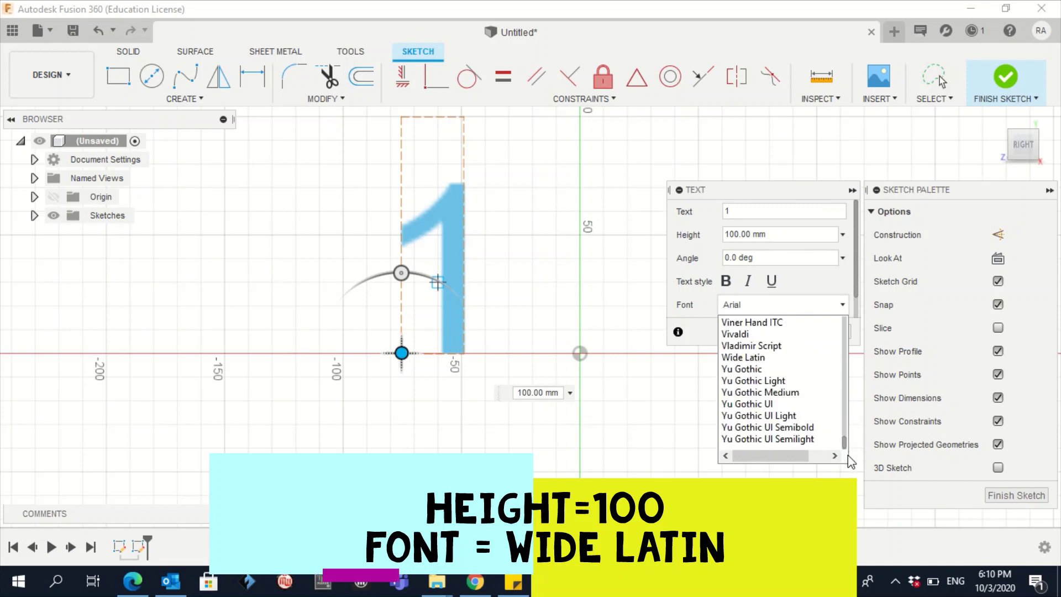
pyautogui.click(765, 358)
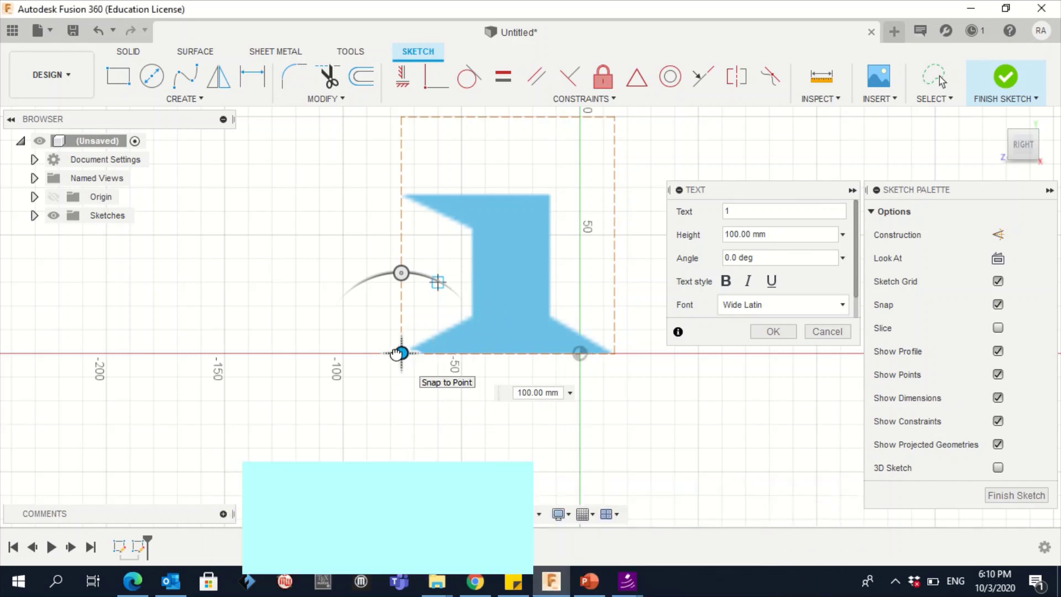
pyautogui.moveTo(402, 353); pyautogui.dragTo(348, 351)
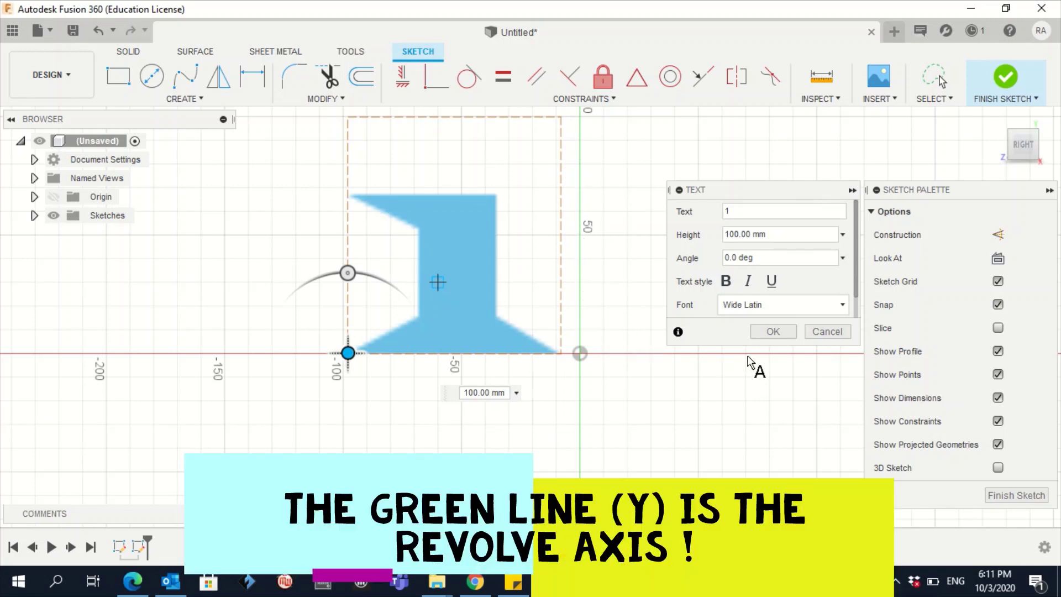
pyautogui.click(772, 331)
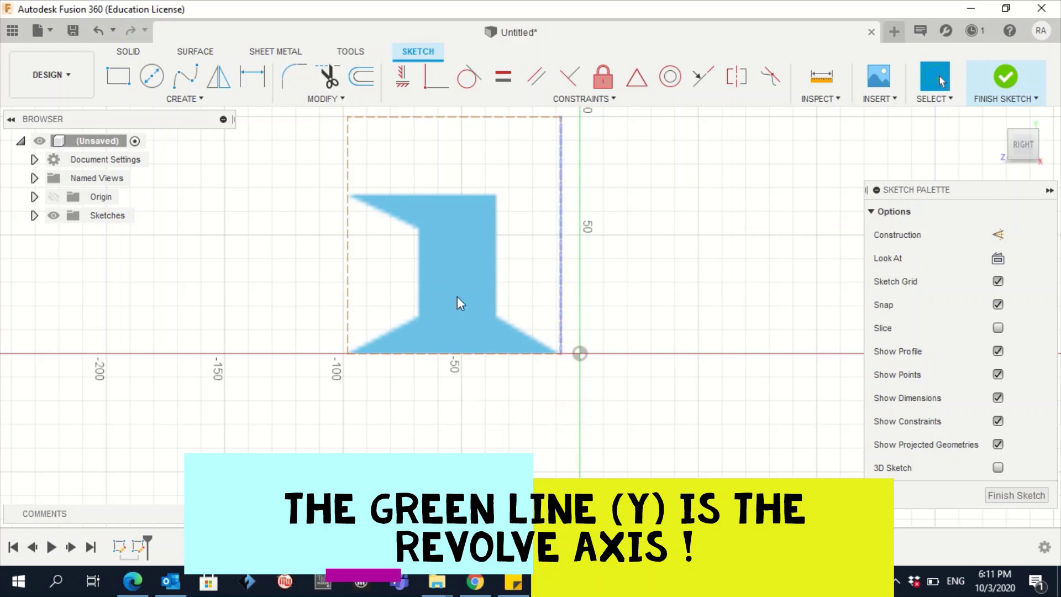
pyautogui.click(423, 264)
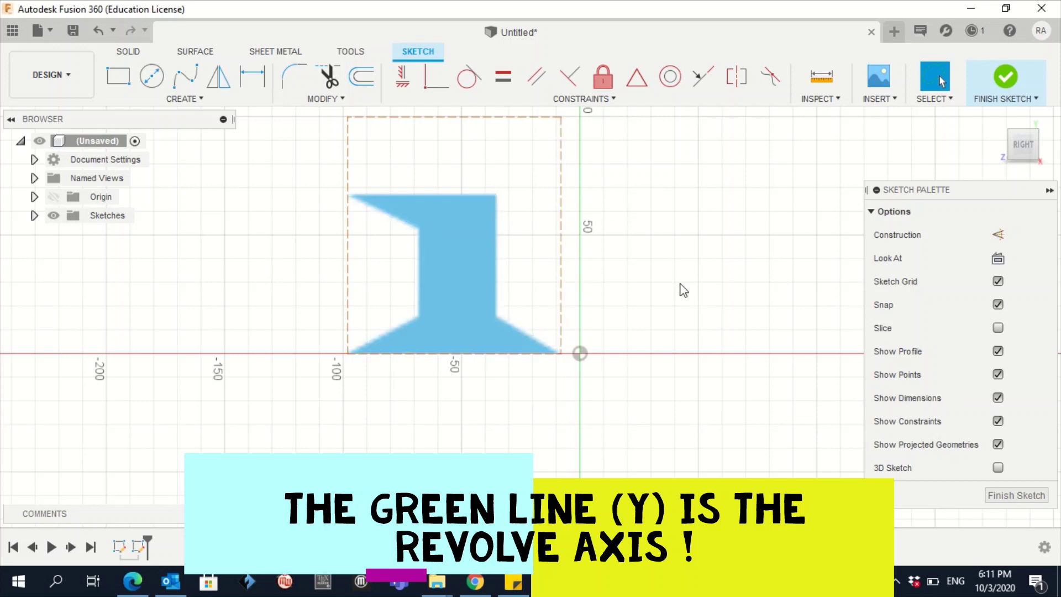
# Step: Finish the sketch and revolve the text profile around the green Y axis as a new body
pyautogui.click(979, 82)
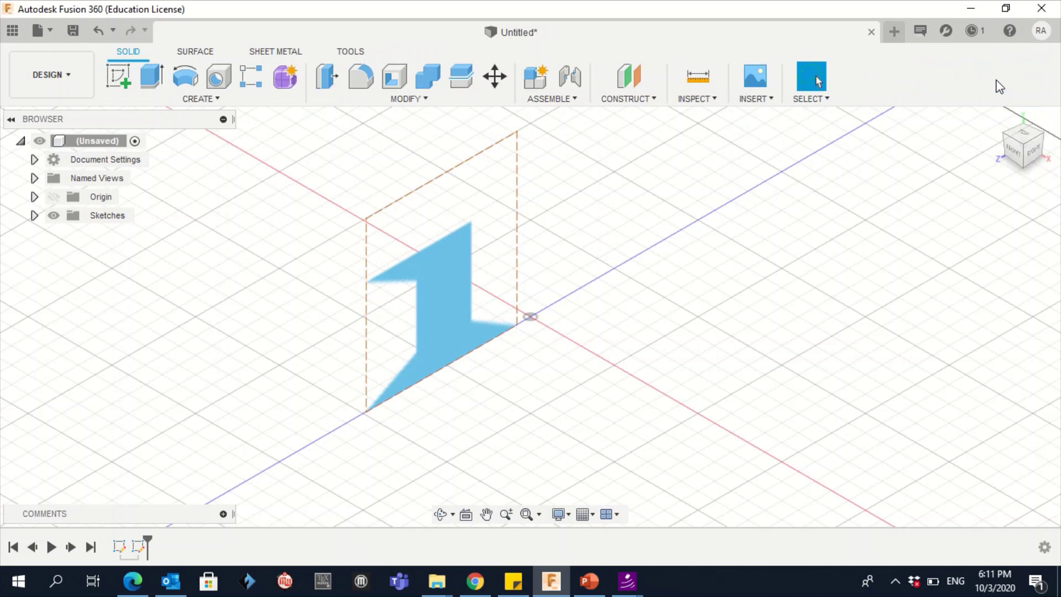
pyautogui.click(190, 99)
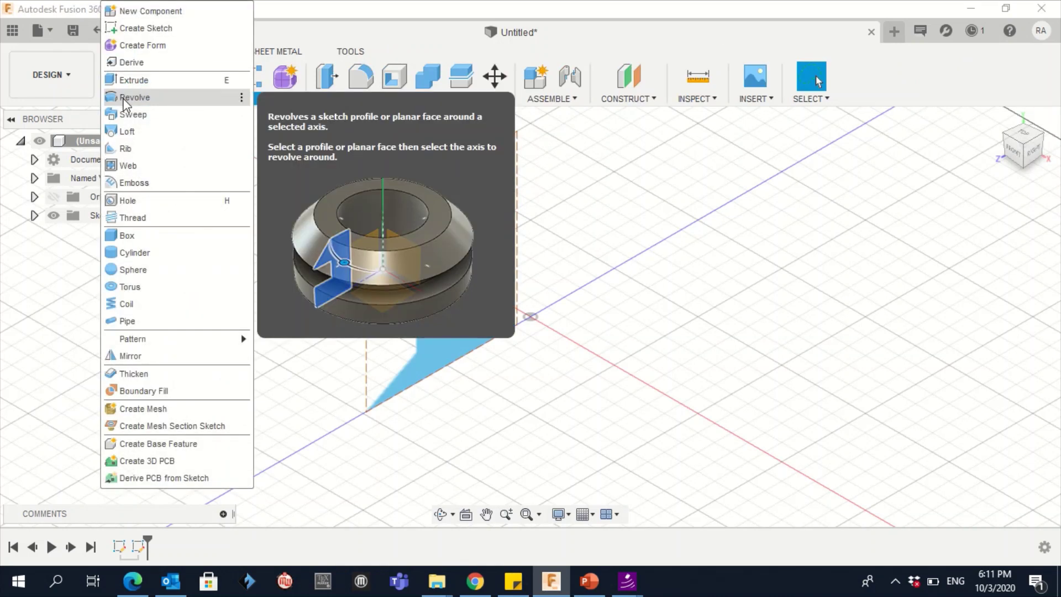
pyautogui.click(125, 100)
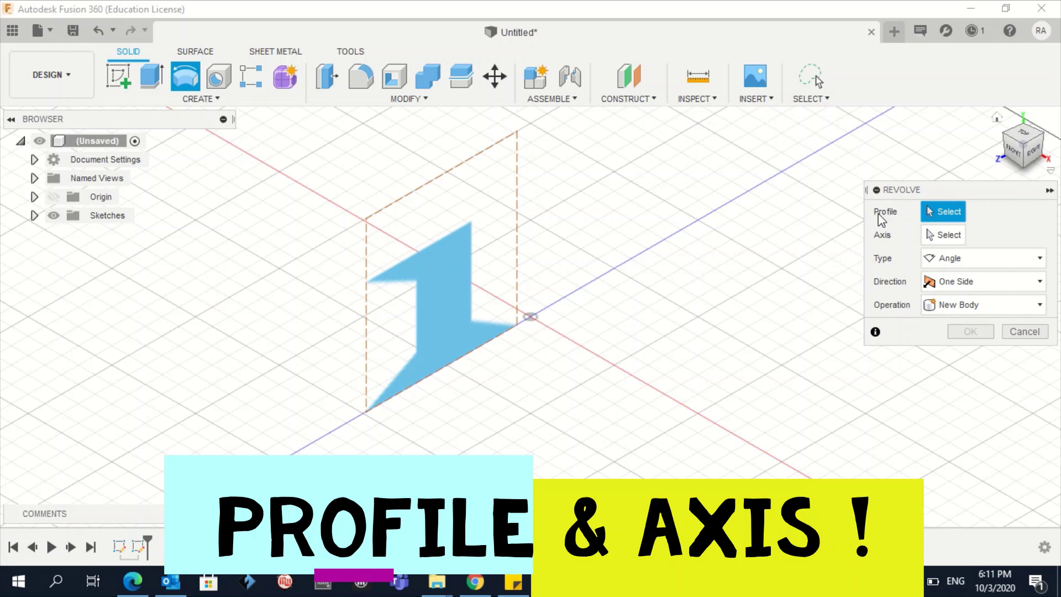
pyautogui.click(432, 285)
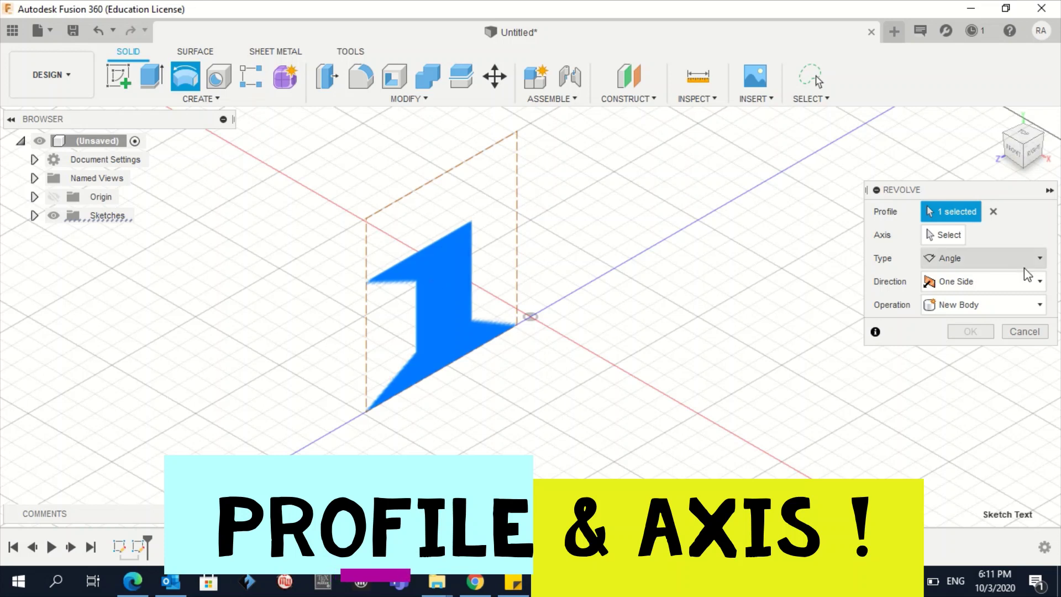
pyautogui.click(943, 238)
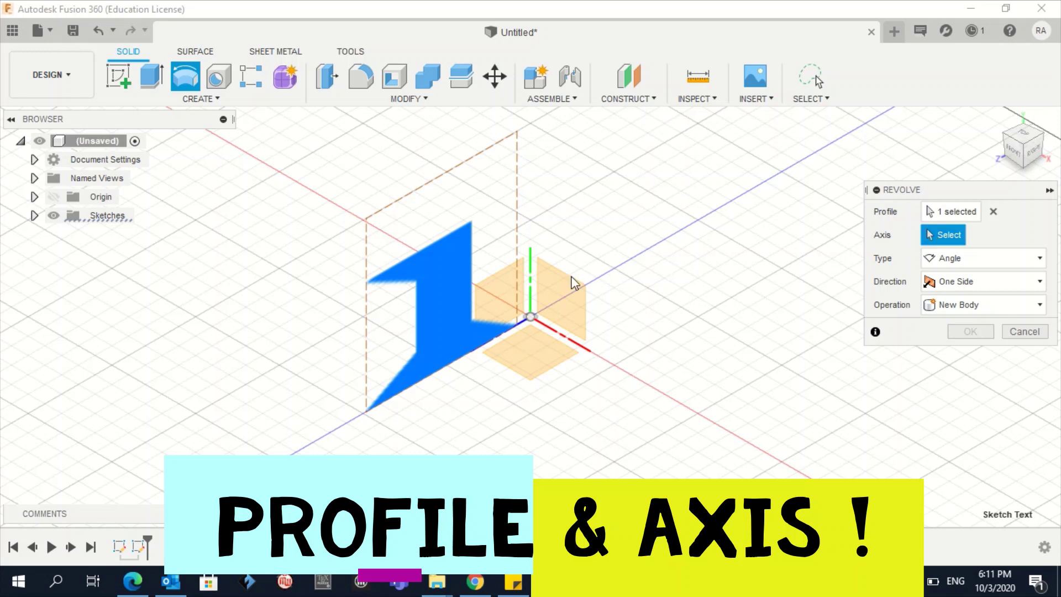
pyautogui.click(531, 279)
pyautogui.press('Return')
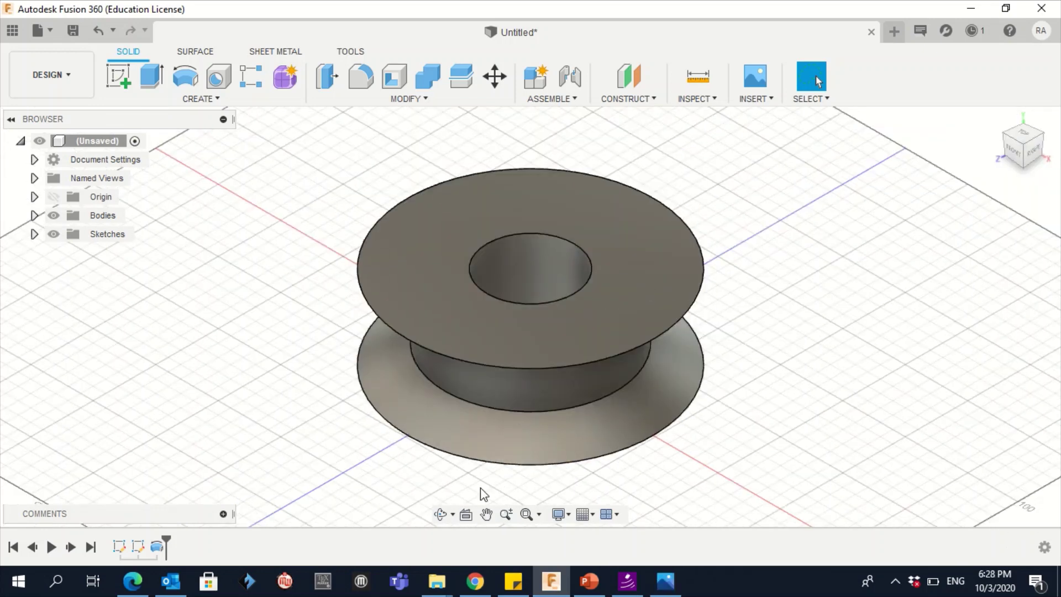
# Step: Examine the revolved pulley from the side, and browse the pulley 3D model image results in Chrome for comparison
pyautogui.click(440, 514)
pyautogui.moveTo(577, 408); pyautogui.dragTo(524, 376)
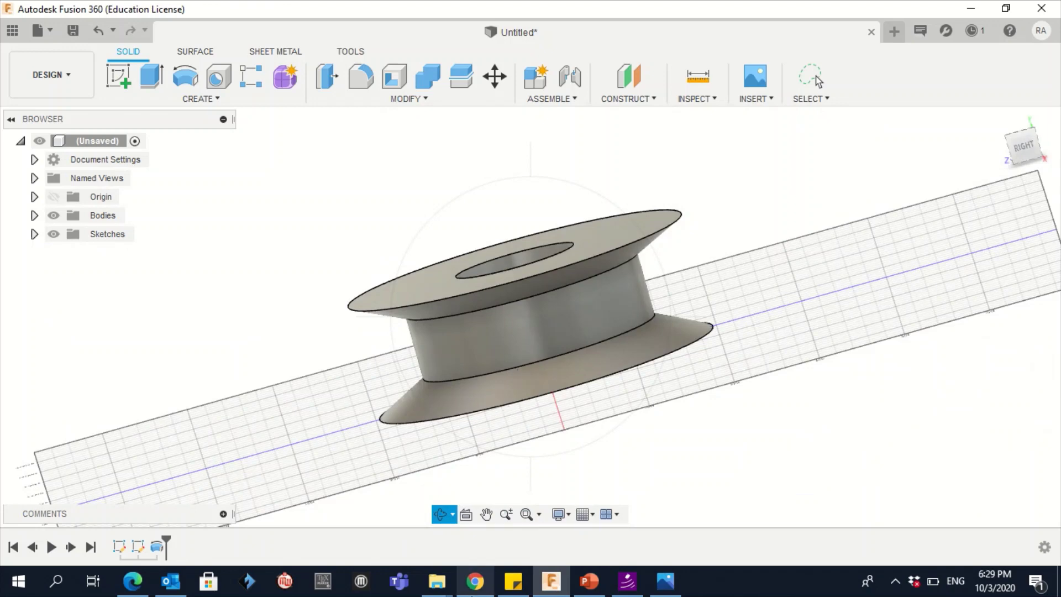
pyautogui.click(475, 581)
pyautogui.scroll(-4, 478, 296)
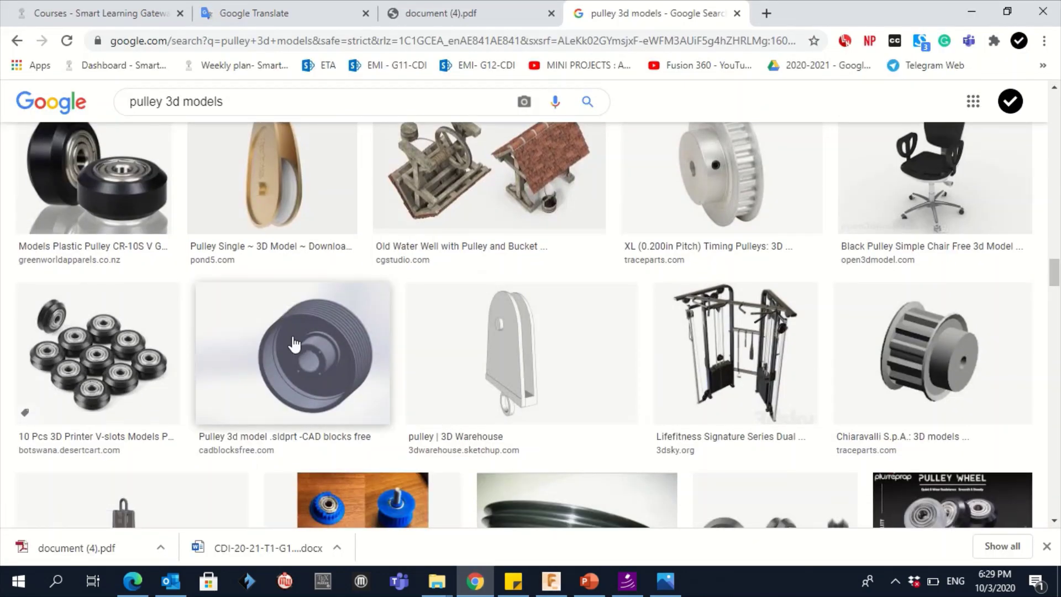
pyautogui.scroll(-6, 312, 367)
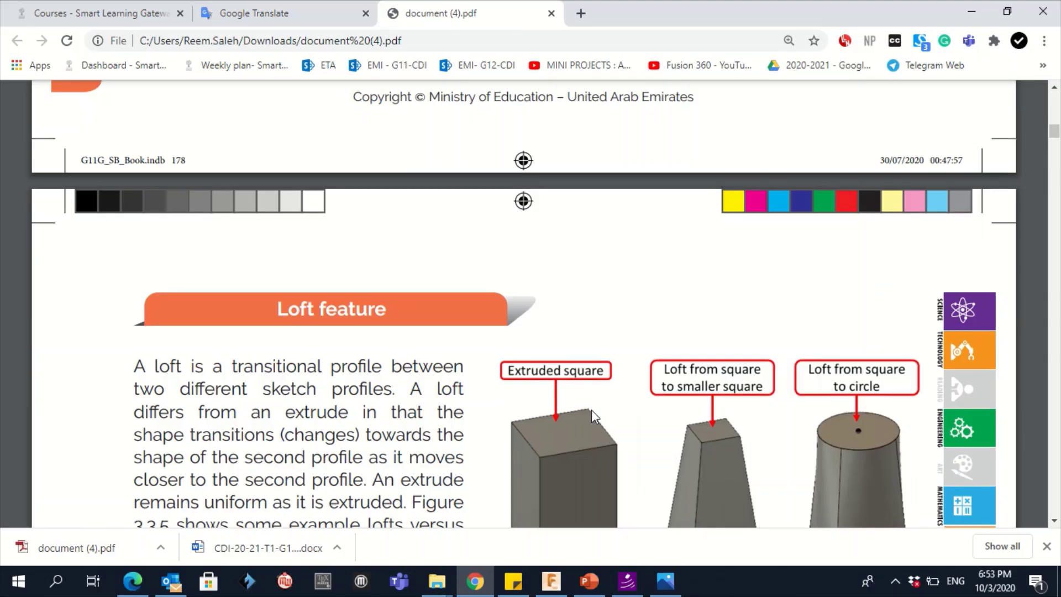
# Step: Read the textbook's Loft feature section, including the example lofts in Figure 3.3.5 and the hexagon sketch in step a
pyautogui.scroll(-4, 591, 410)
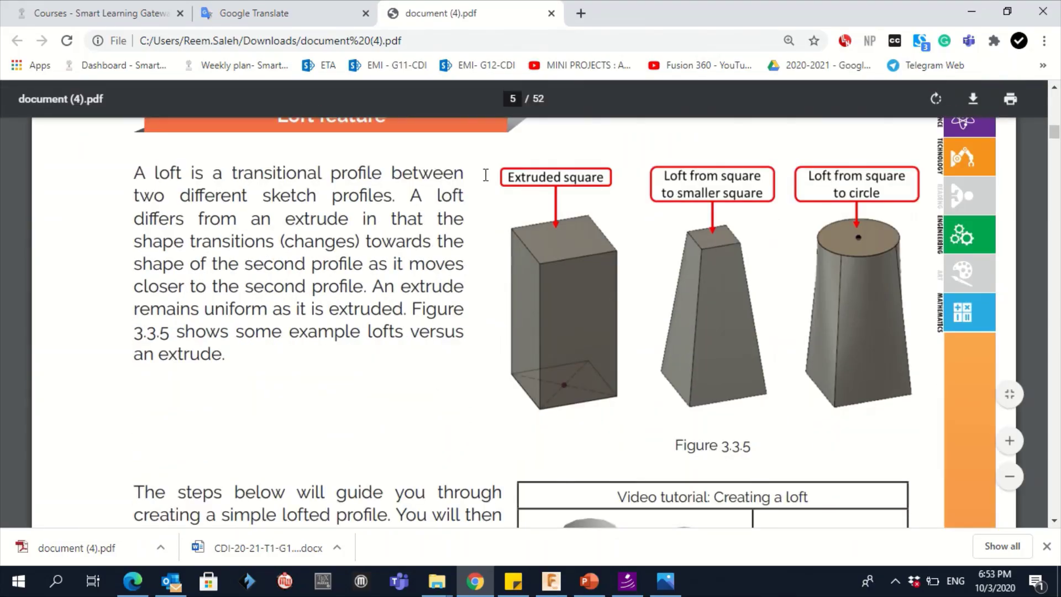
pyautogui.scroll(2, 325, 318)
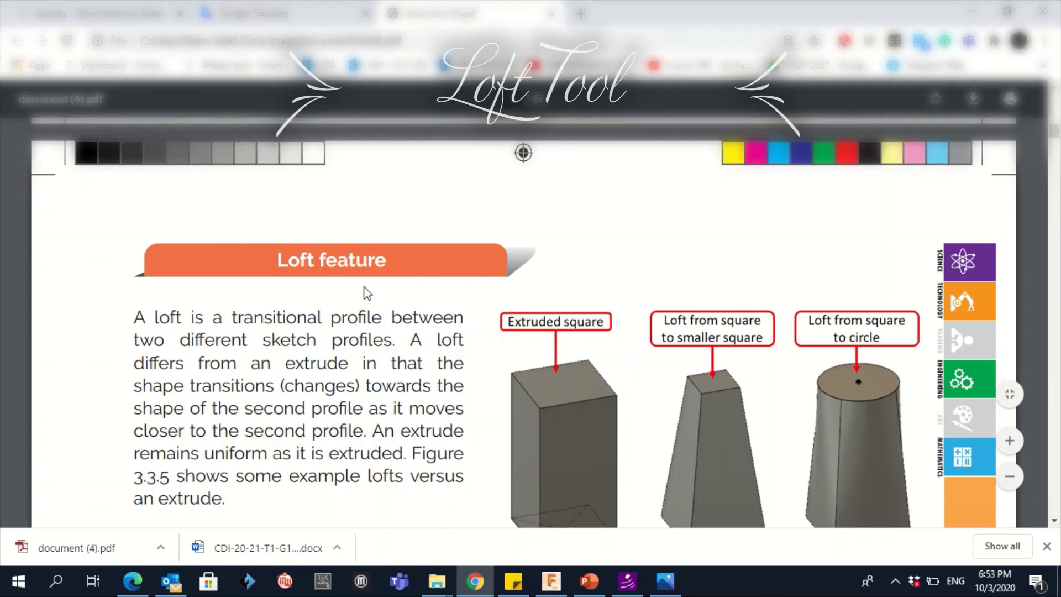
pyautogui.scroll(-2, 366, 293)
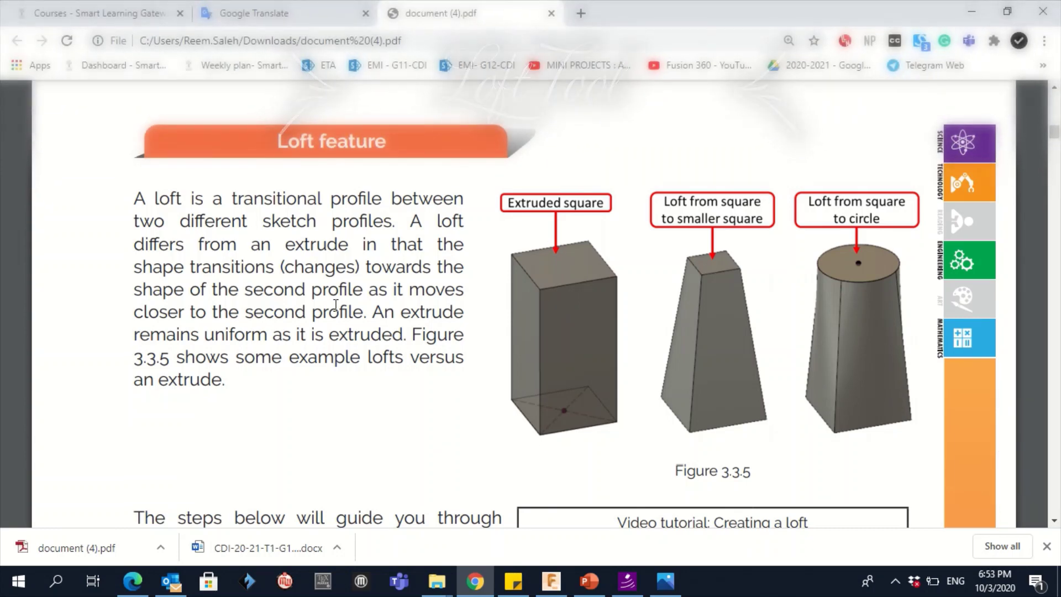
pyautogui.scroll(-8, 359, 304)
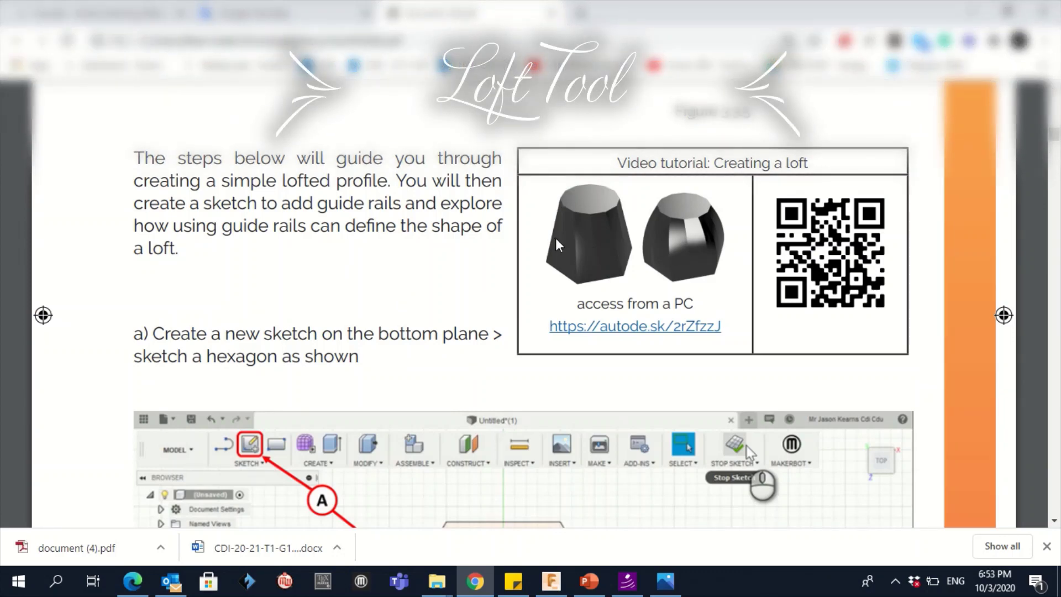
pyautogui.scroll(9, 556, 239)
pyautogui.scroll(-7, 557, 242)
pyautogui.scroll(-6, 581, 324)
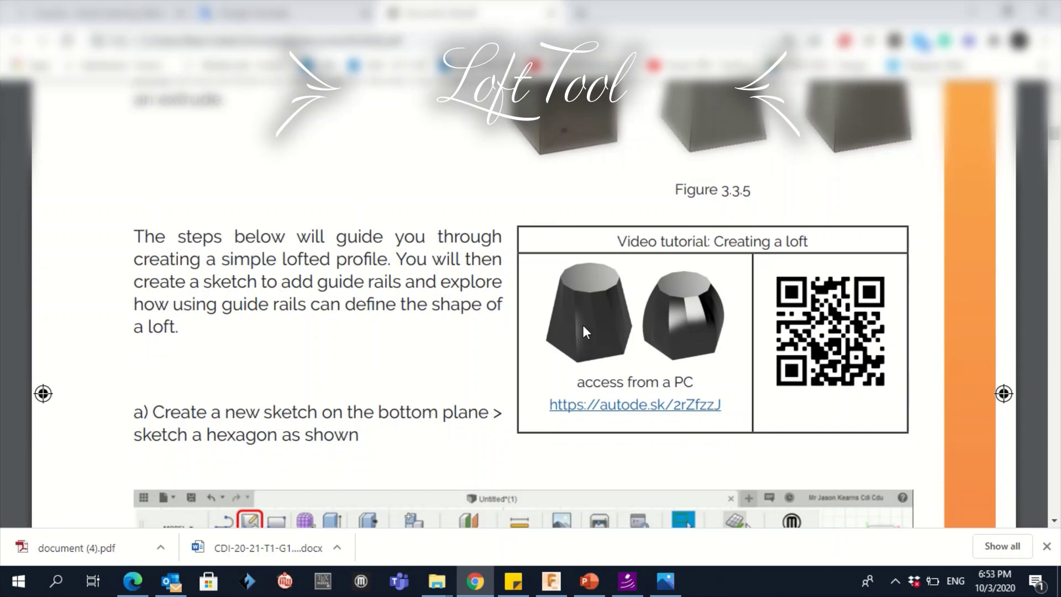
pyautogui.scroll(-1, 334, 365)
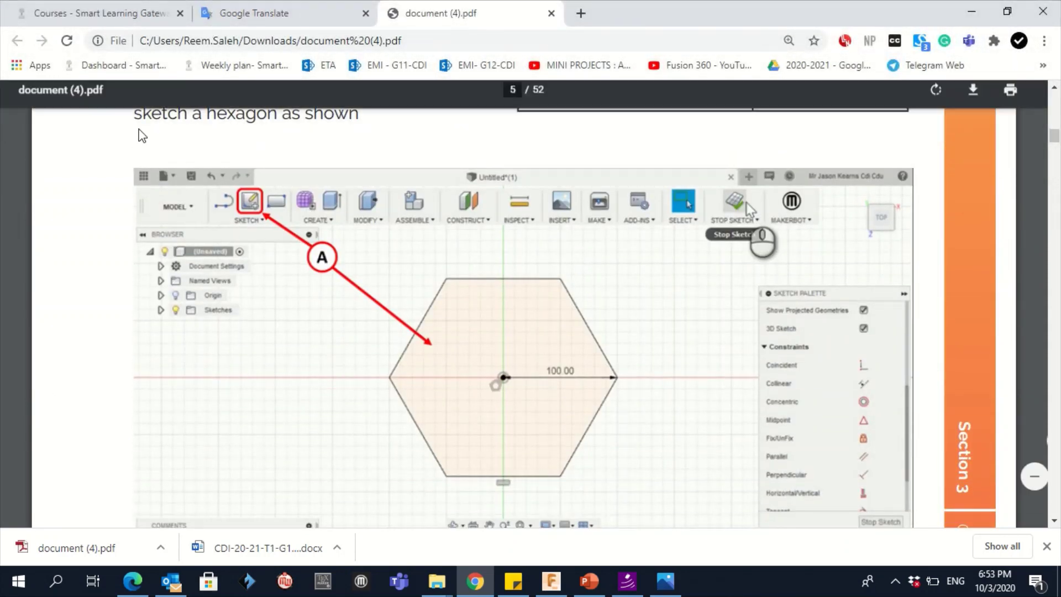
pyautogui.scroll(2, 577, 379)
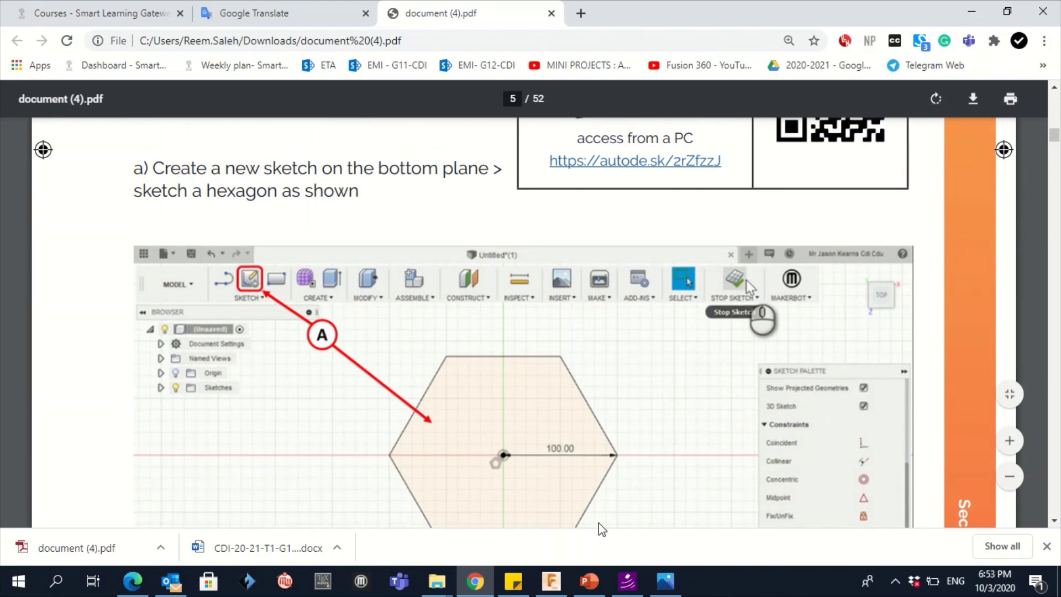
# Step: Switch to Fusion 360, open a new design and create a sketch on the bottom plane between the blue Z and red X axes
pyautogui.click(552, 575)
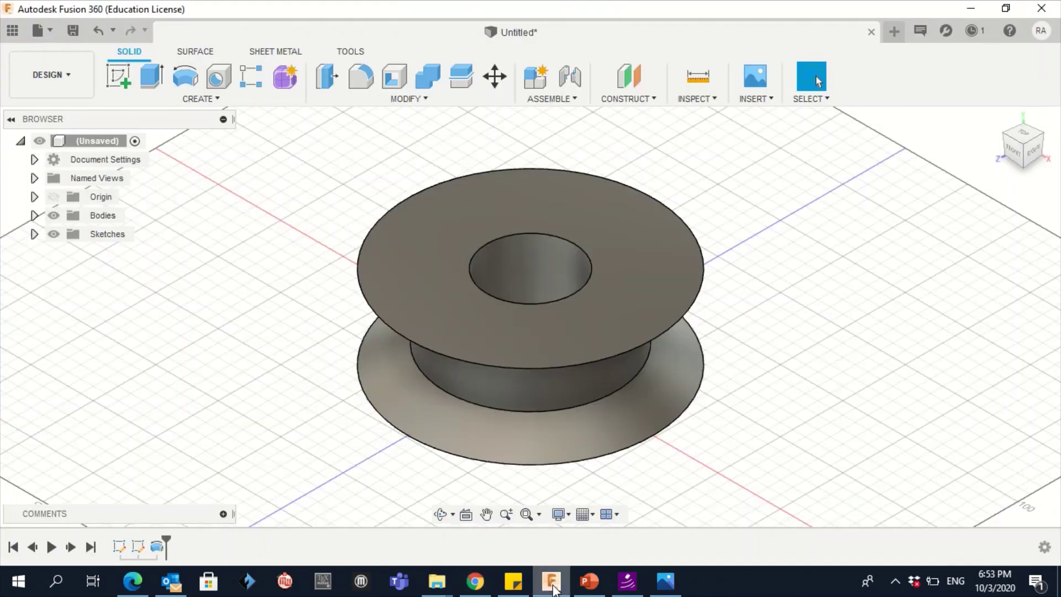
pyautogui.click(895, 32)
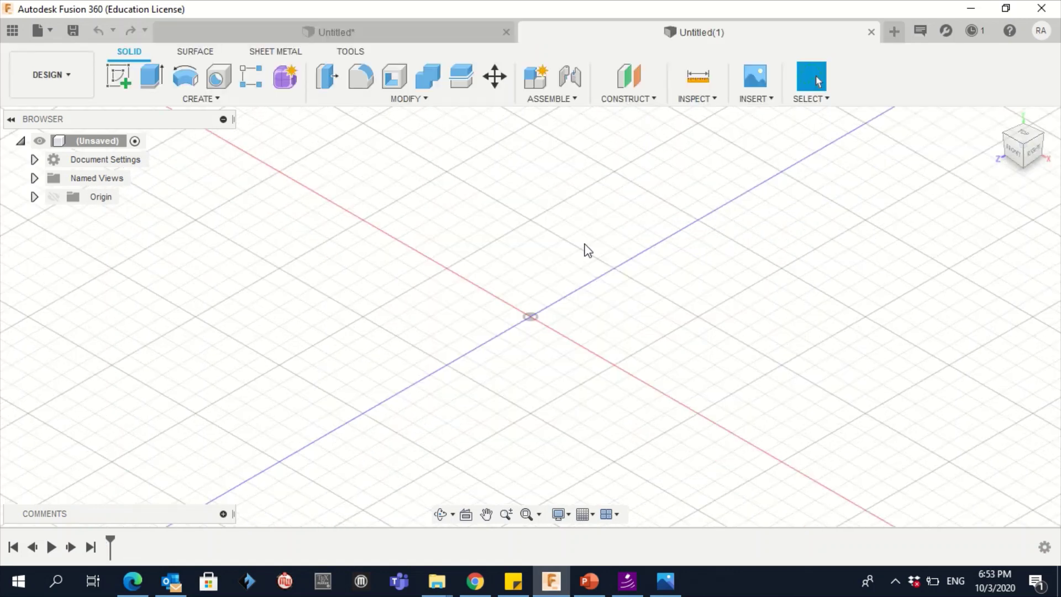
pyautogui.click(118, 78)
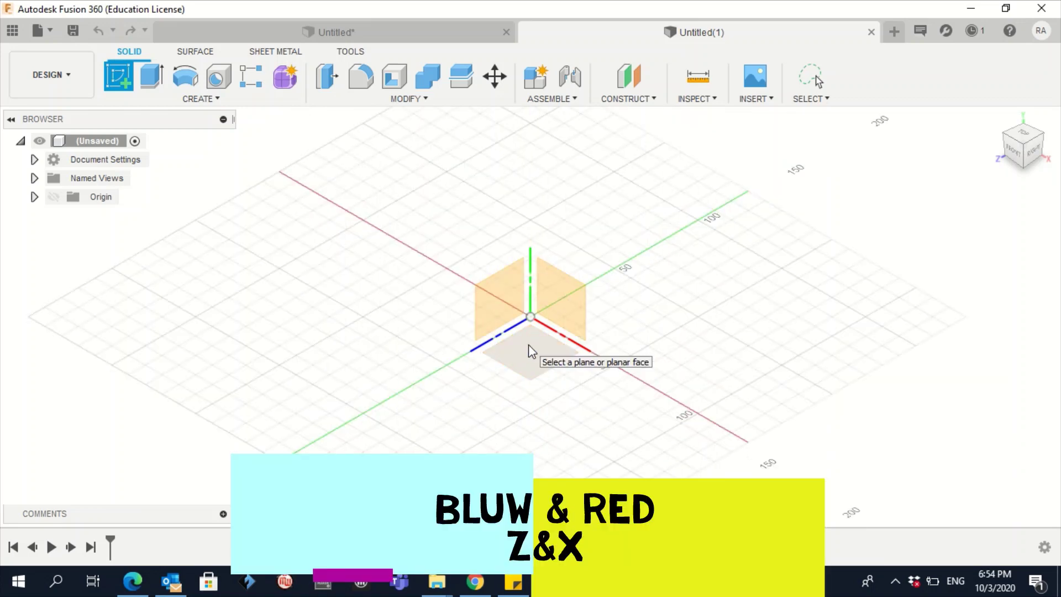
pyautogui.click(531, 351)
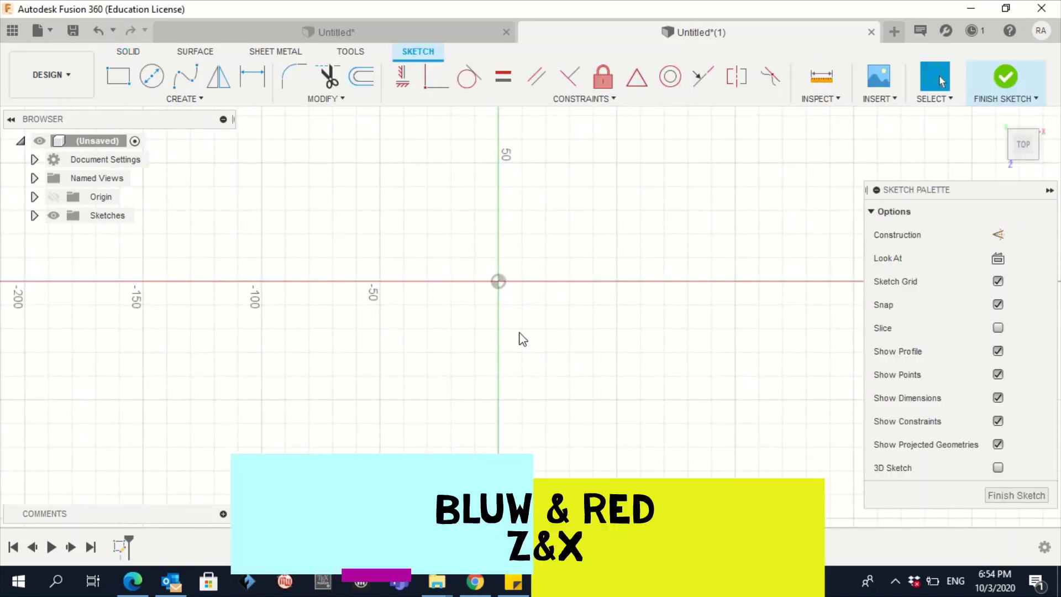
# Step: Draw a circumscribed 6-sided polygon centred on the origin with a 100 mm radius
pyautogui.click(167, 97)
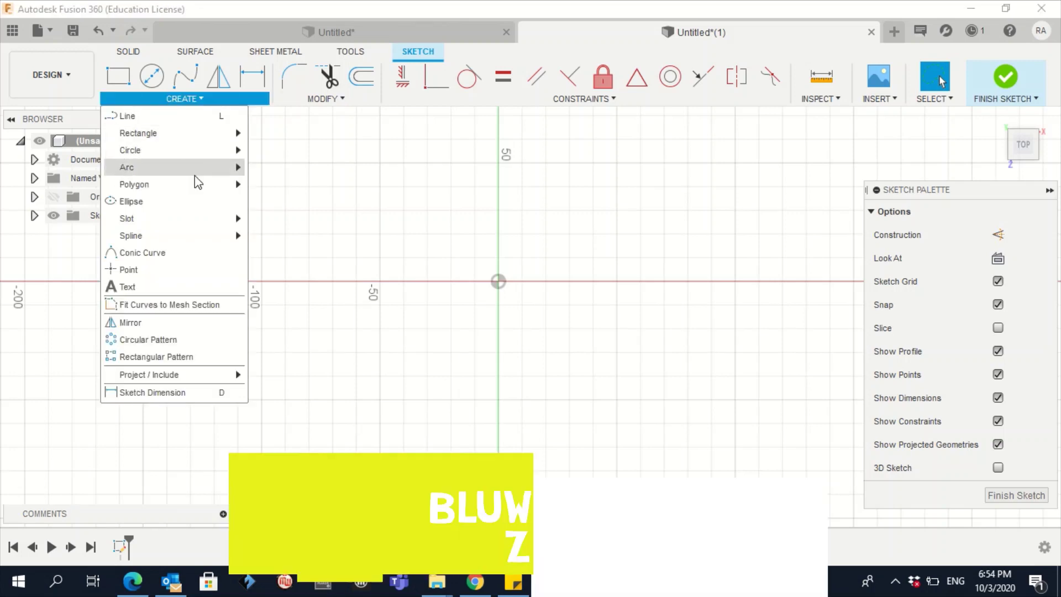
pyautogui.moveTo(198, 184)
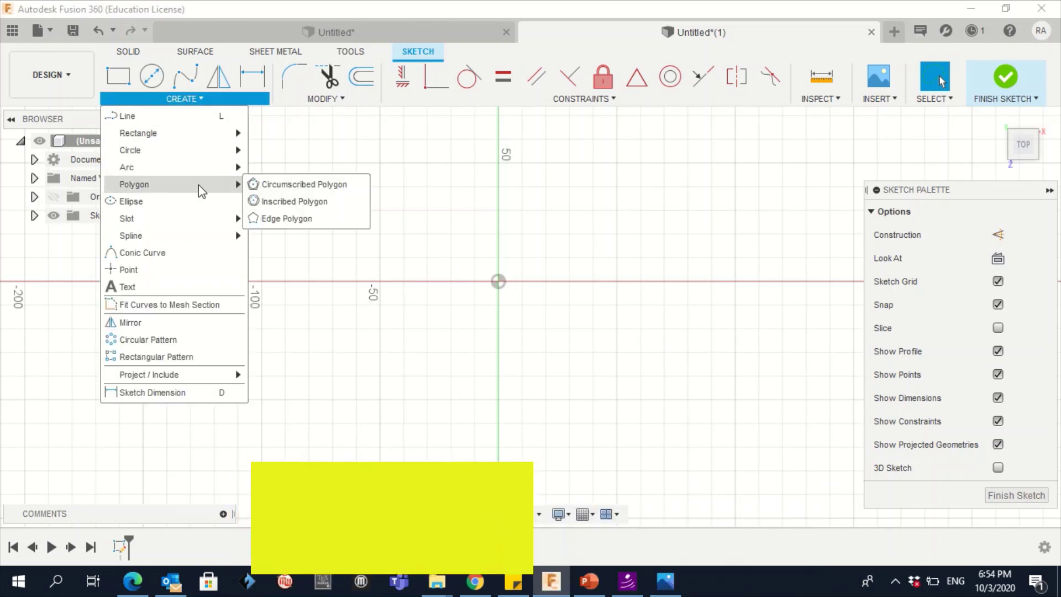
pyautogui.click(330, 185)
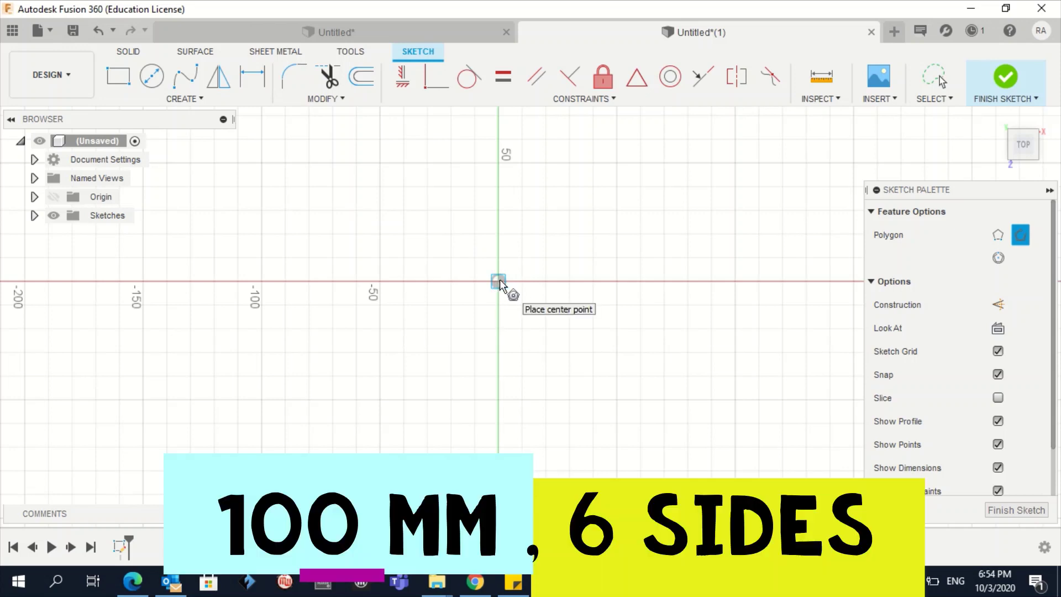
pyautogui.click(500, 280)
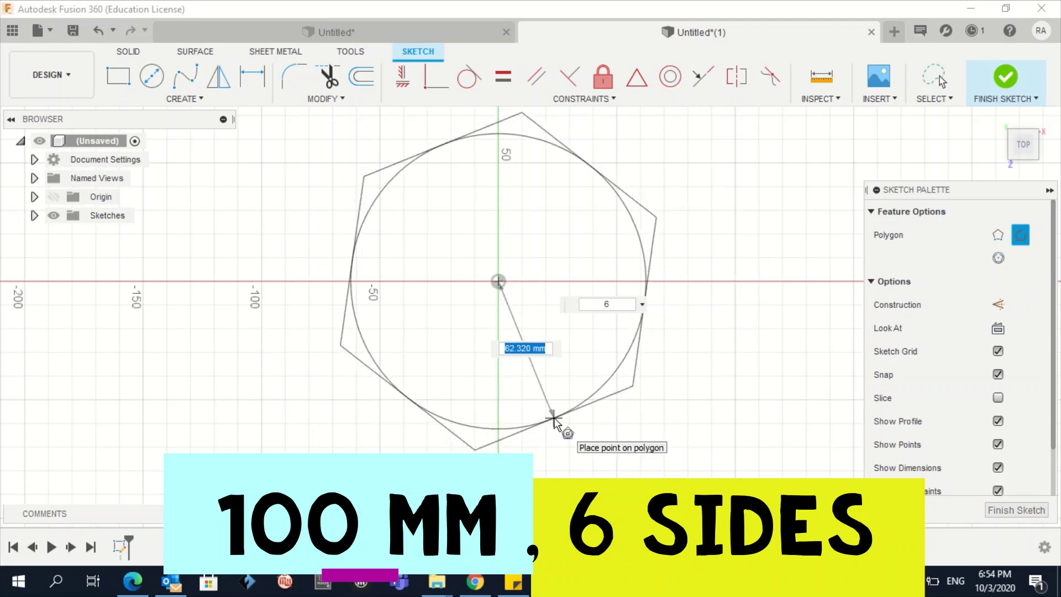
pyautogui.write('100')
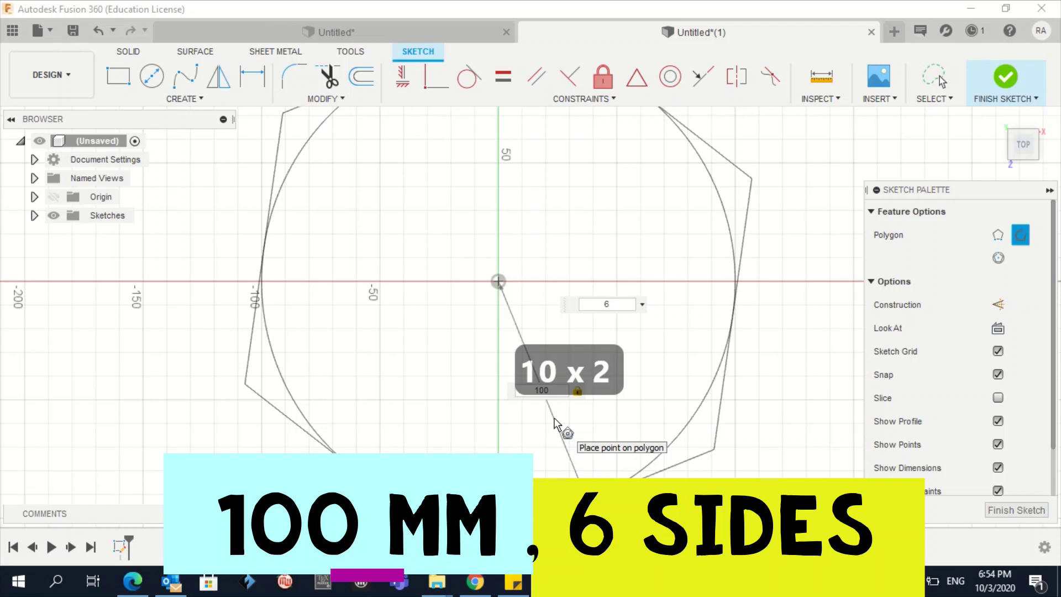
pyautogui.press('Tab')
pyautogui.press('Tab')
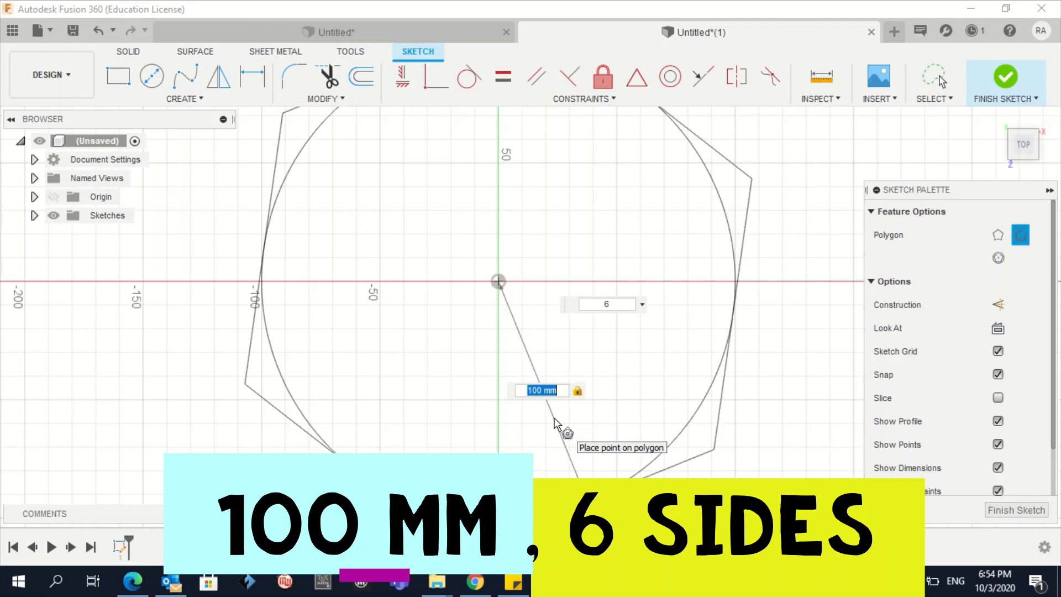
pyautogui.press('Tab')
pyautogui.press('Tab')
pyautogui.press('Tab')
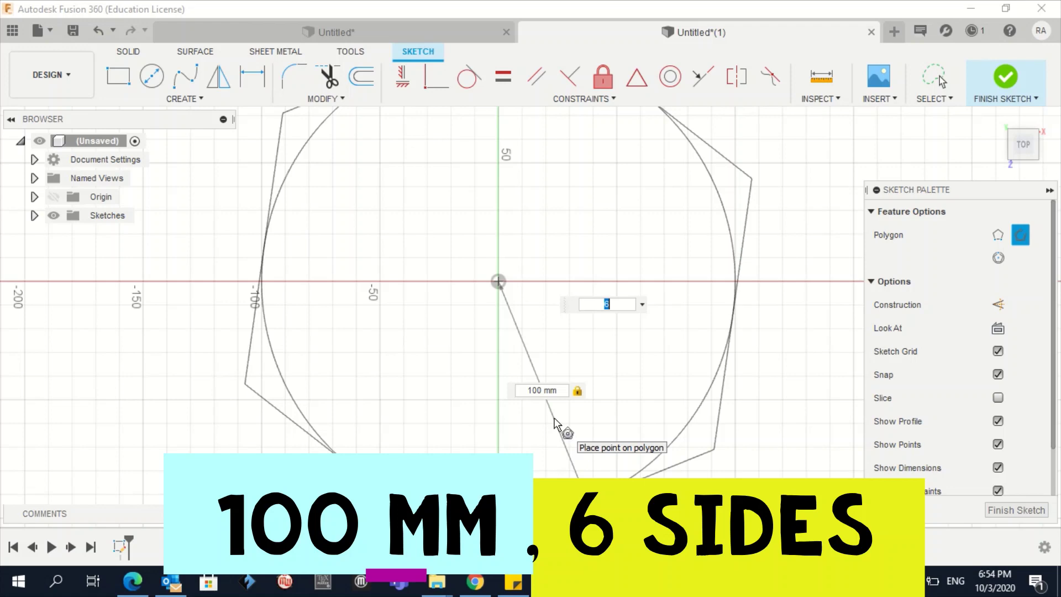
pyautogui.click(556, 424)
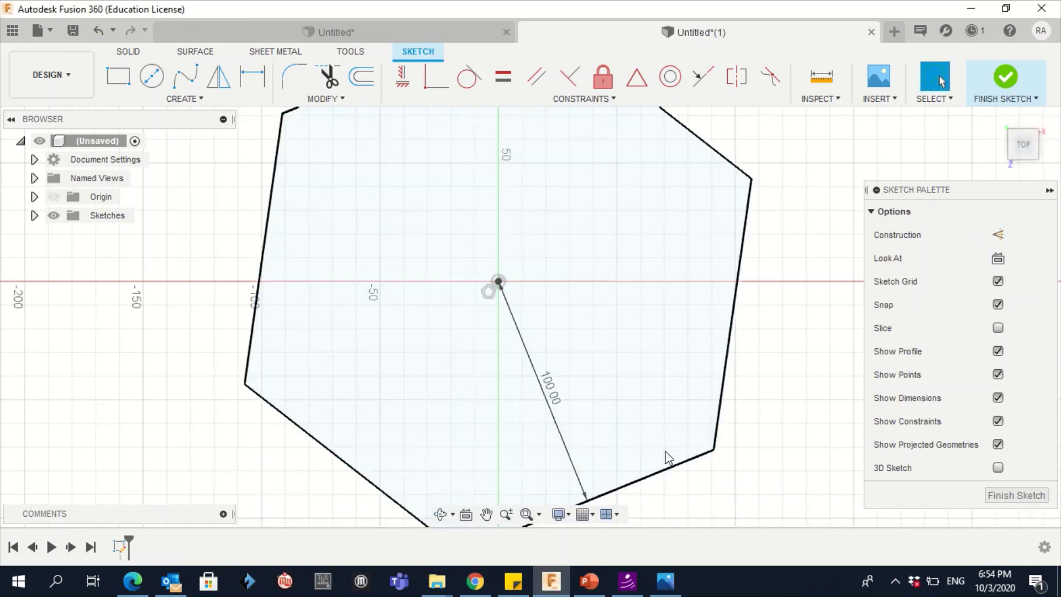
# Step: Finish the hexagon sketch and return the model to the home view
pyautogui.click(506, 514)
pyautogui.moveTo(774, 303)
pyautogui.mouseDown()
pyautogui.moveTo(774, 347)
pyautogui.moveTo(762, 235)
pyautogui.mouseUp()
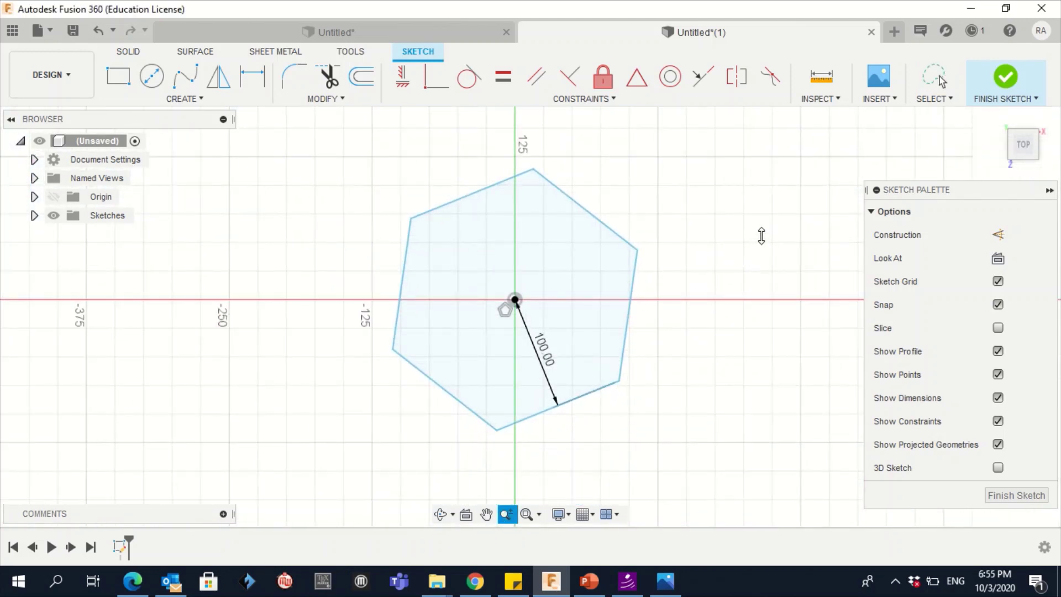
pyautogui.click(1007, 76)
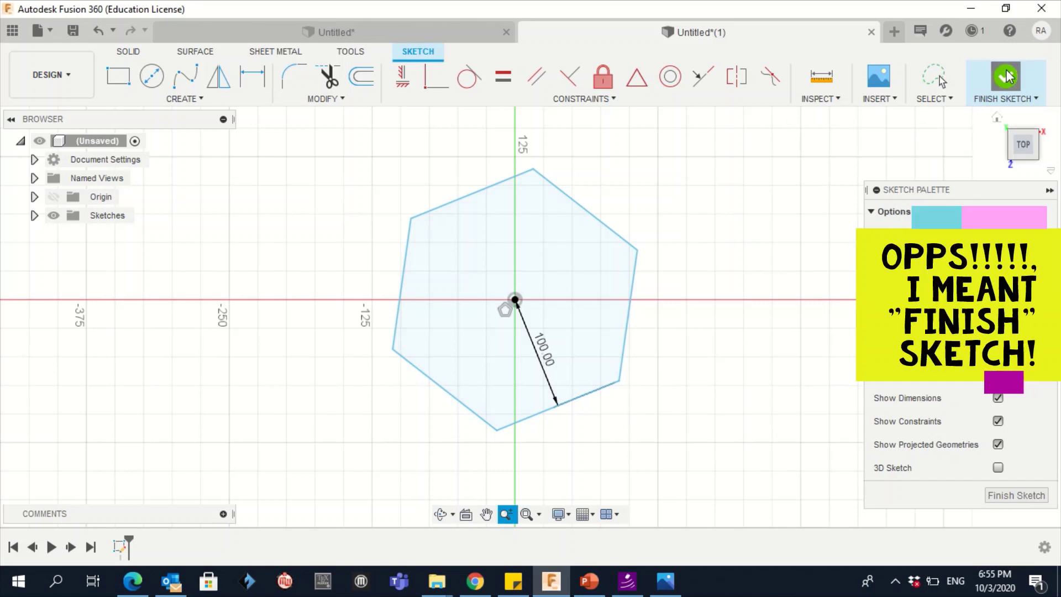
pyautogui.click(997, 118)
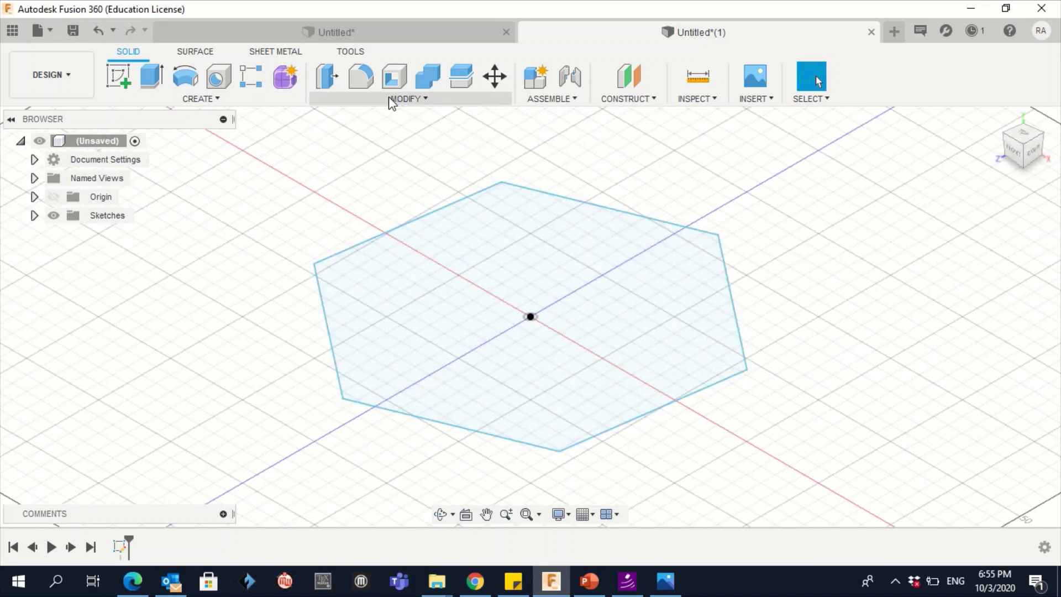
# Step: Construct an offset plane 150 mm above the hexagon profile, checking the distance in step b of the textbook PDF in Chrome
pyautogui.click(628, 100)
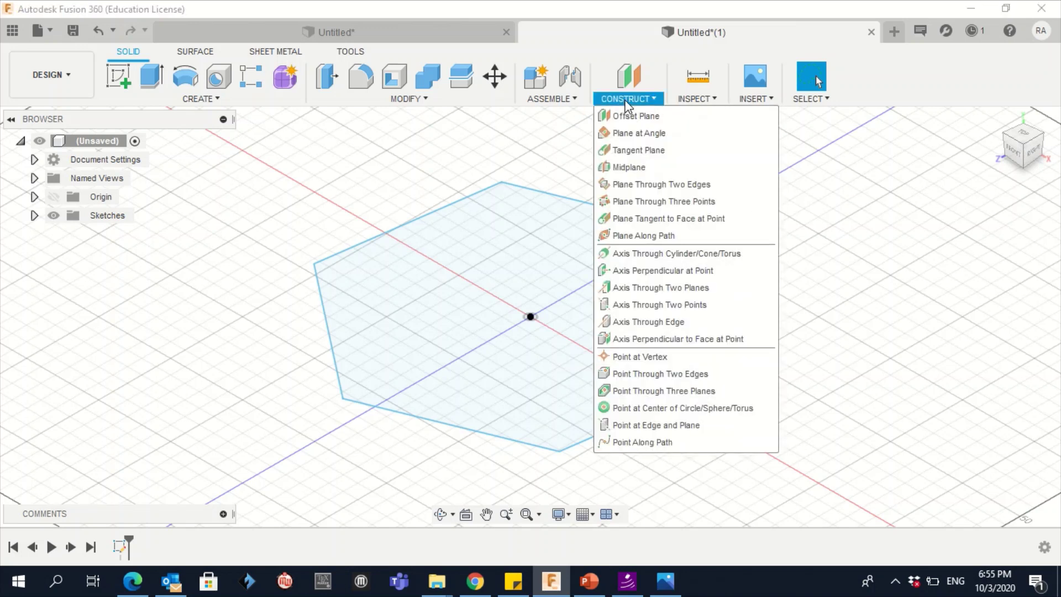
pyautogui.click(641, 119)
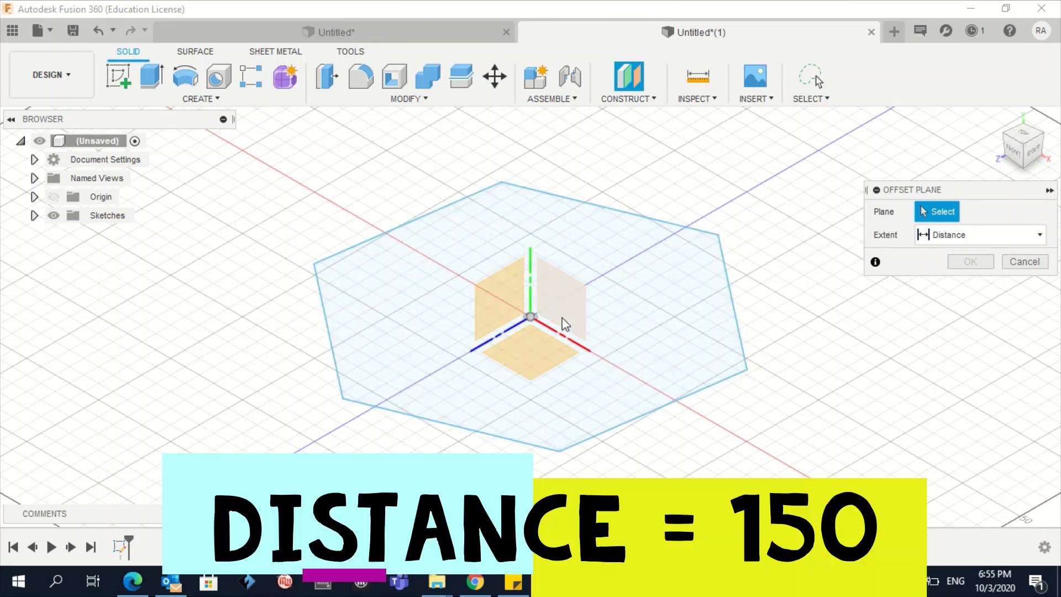
pyautogui.click(663, 255)
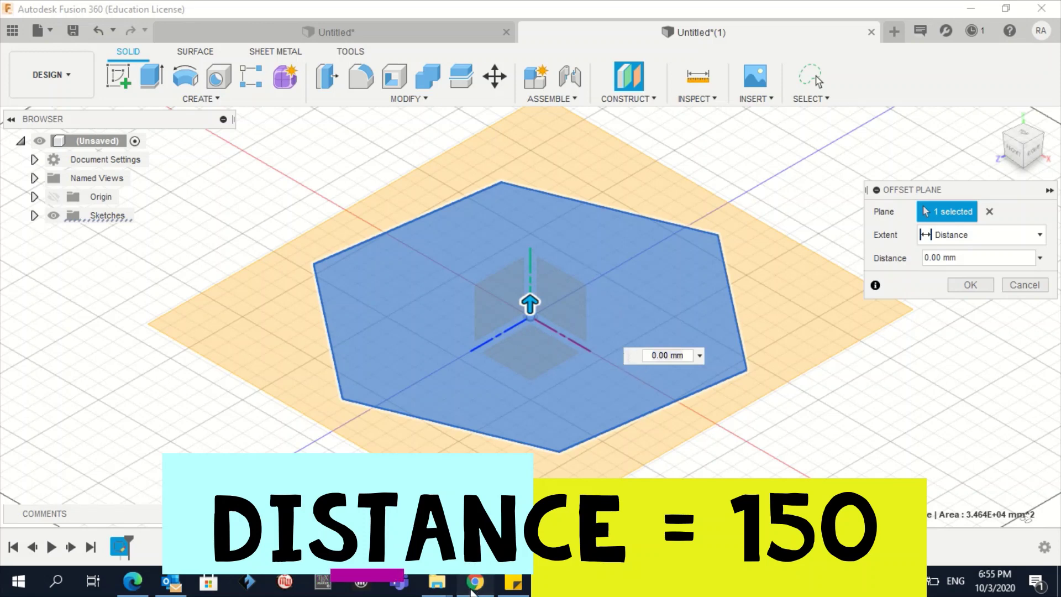
pyautogui.hotkey('alt', 'Tab')
pyautogui.scroll(-15, 496, 385)
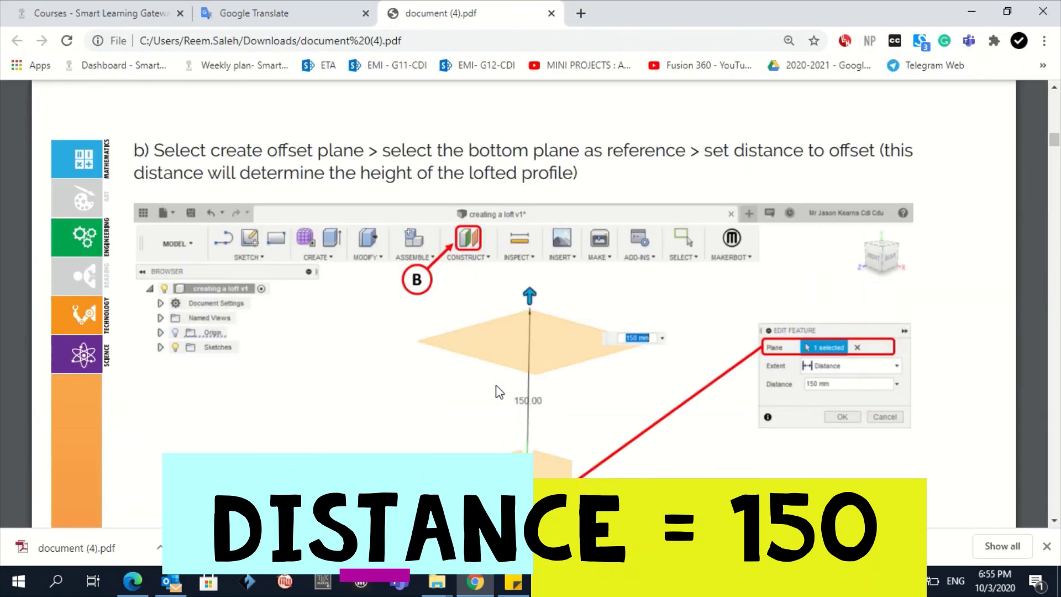
pyautogui.scroll(3, 624, 340)
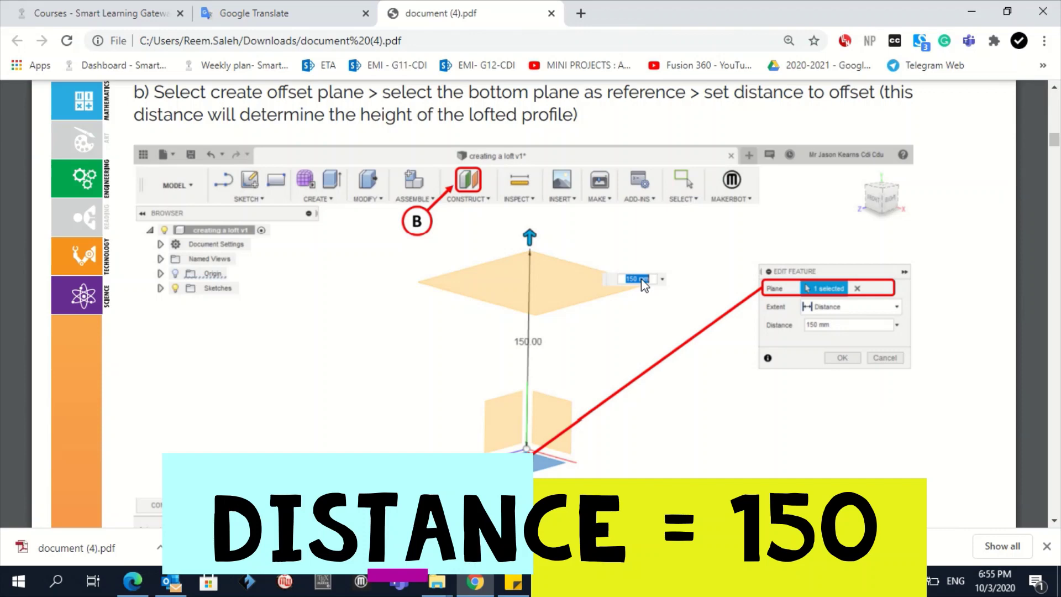
pyautogui.click(551, 580)
pyautogui.write('1')
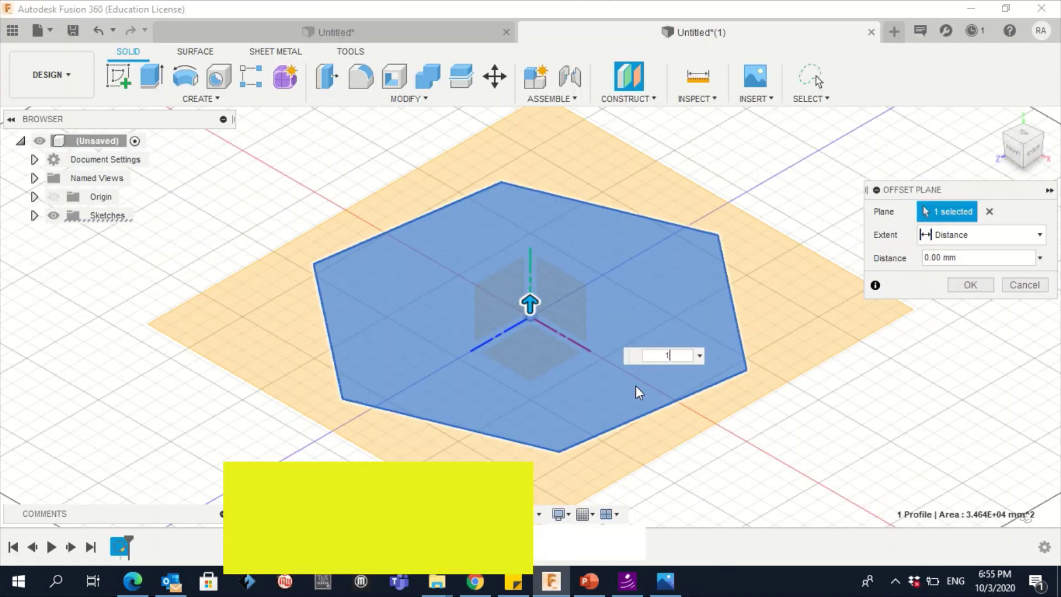
pyautogui.write('50')
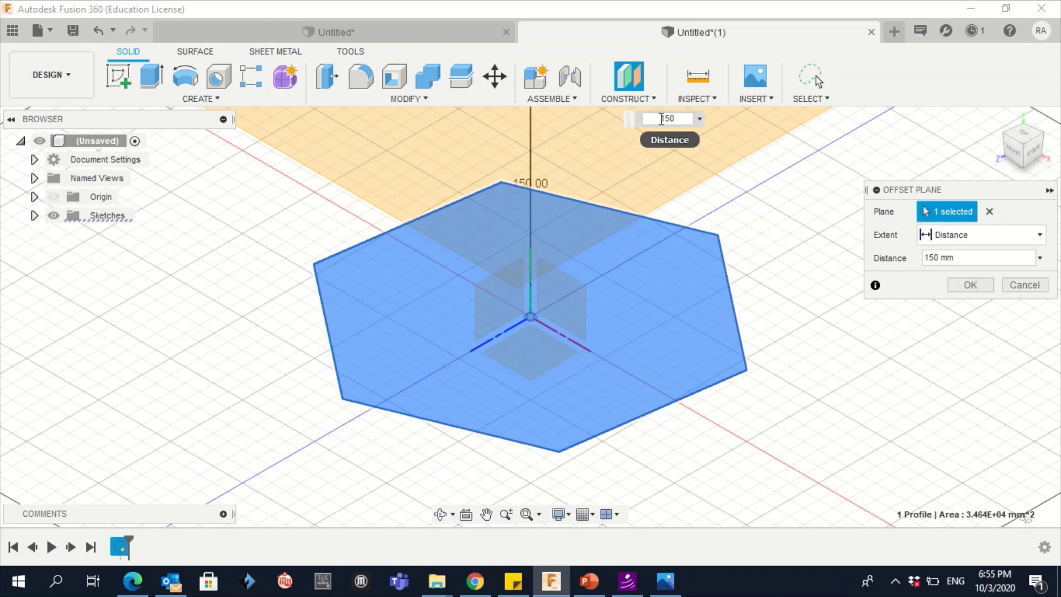
pyautogui.press('Return')
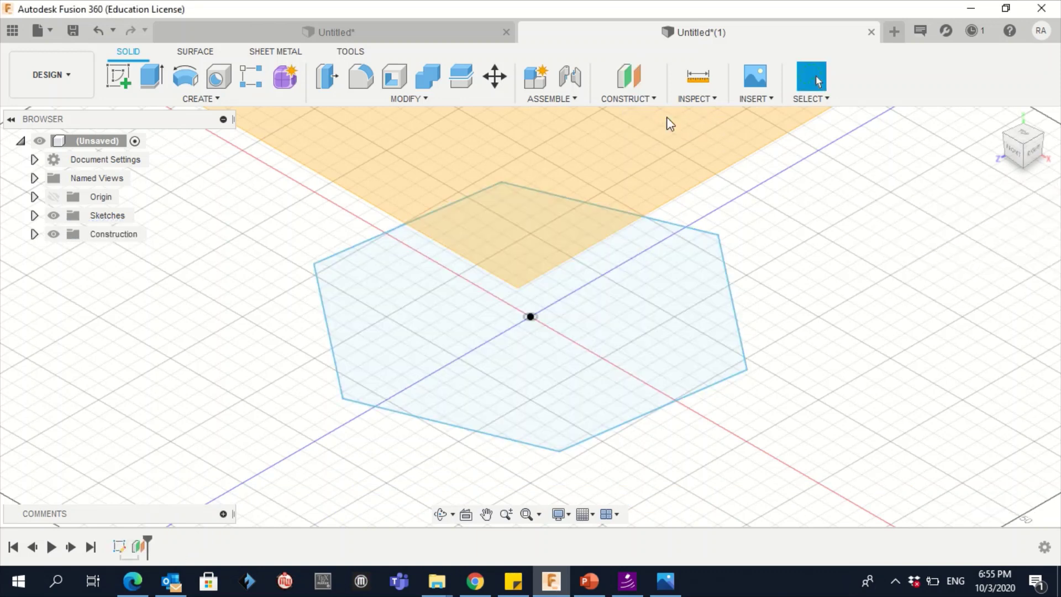
pyautogui.click(997, 119)
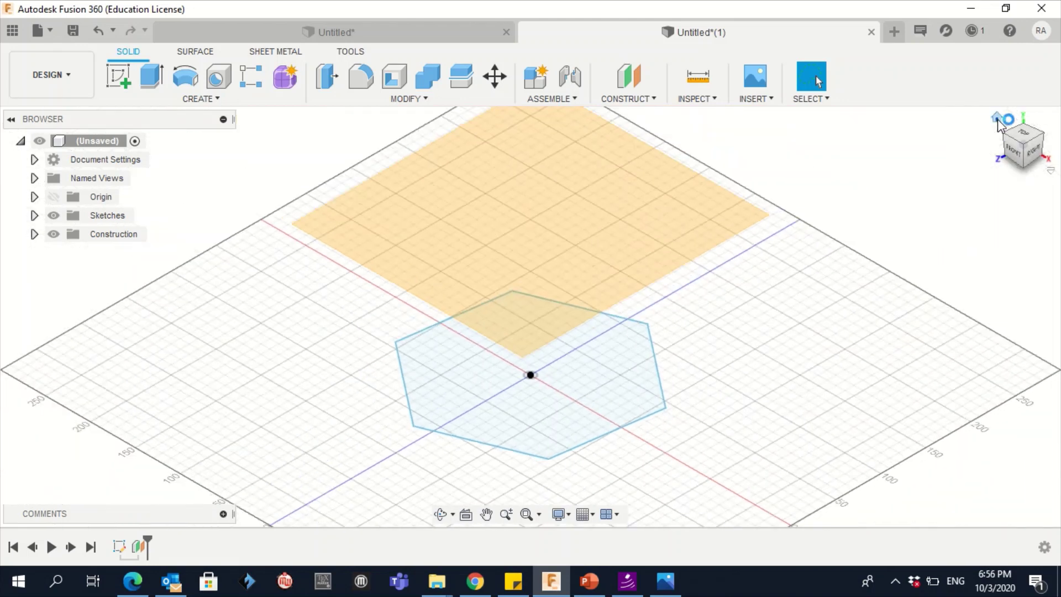
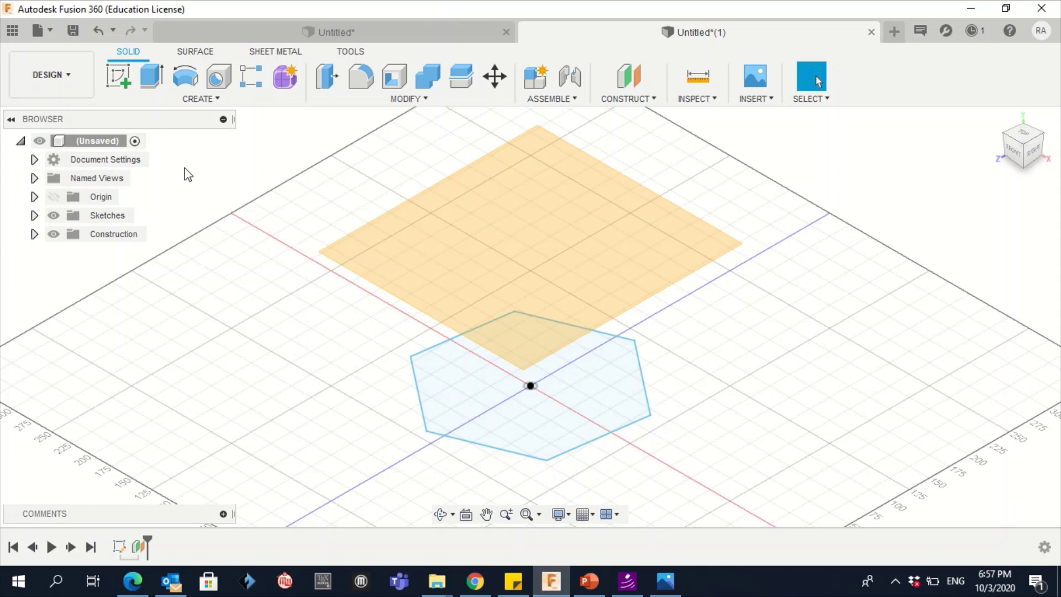
# Step: On the offset plane, sketch a circumscribed 12-sided polygon centred on the origin with a 60 mm radius
pyautogui.click(118, 78)
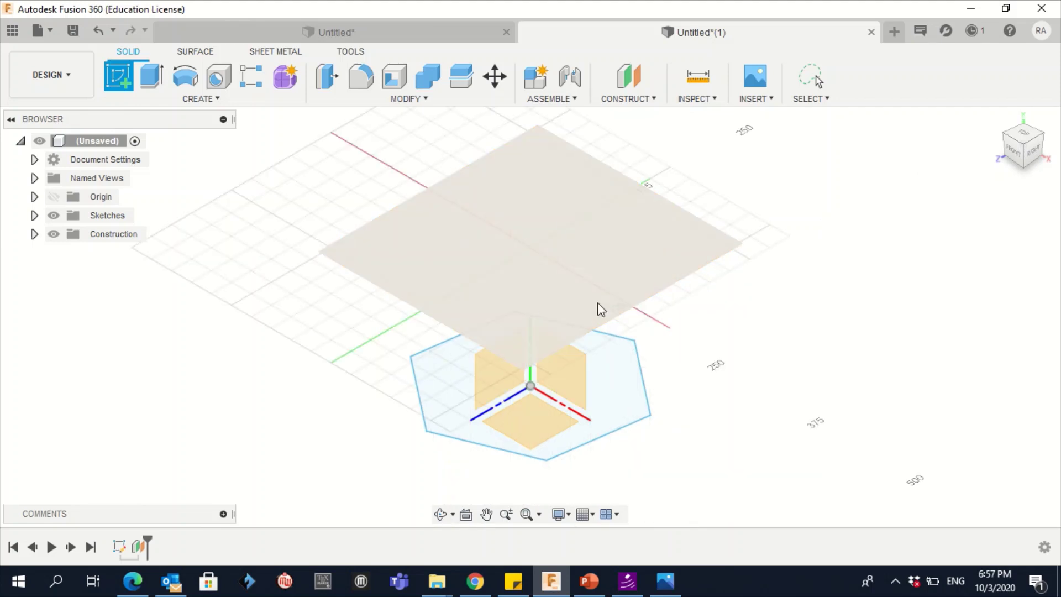
pyautogui.click(529, 244)
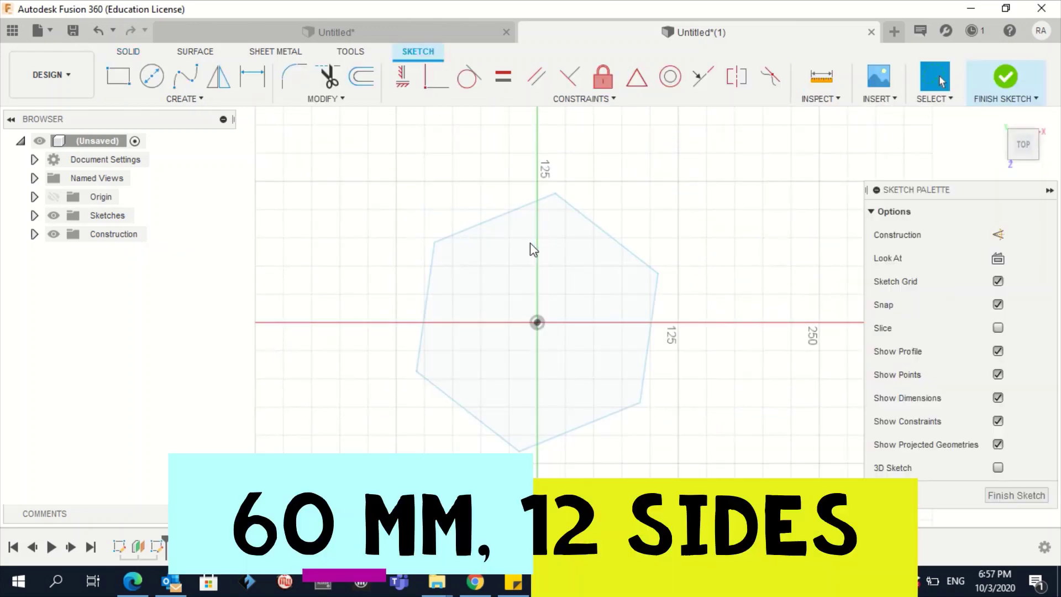
pyautogui.click(171, 99)
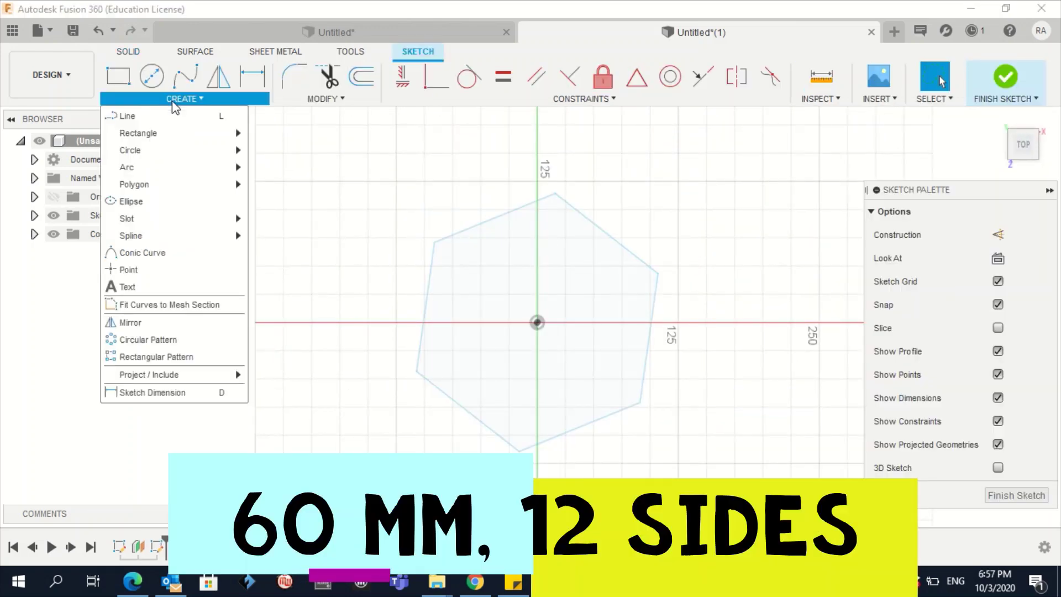
pyautogui.moveTo(216, 184)
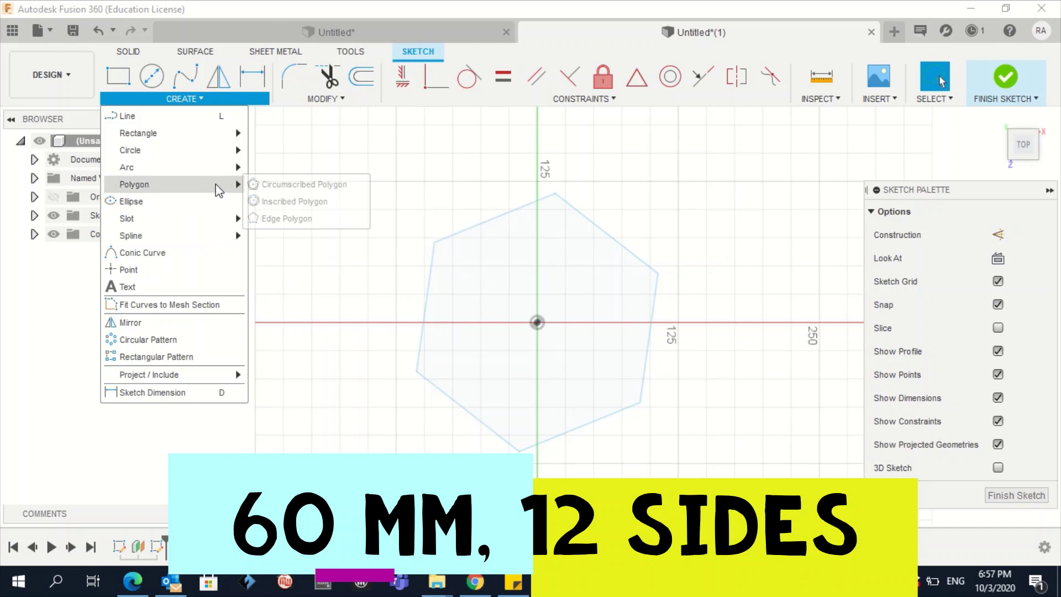
pyautogui.click(264, 186)
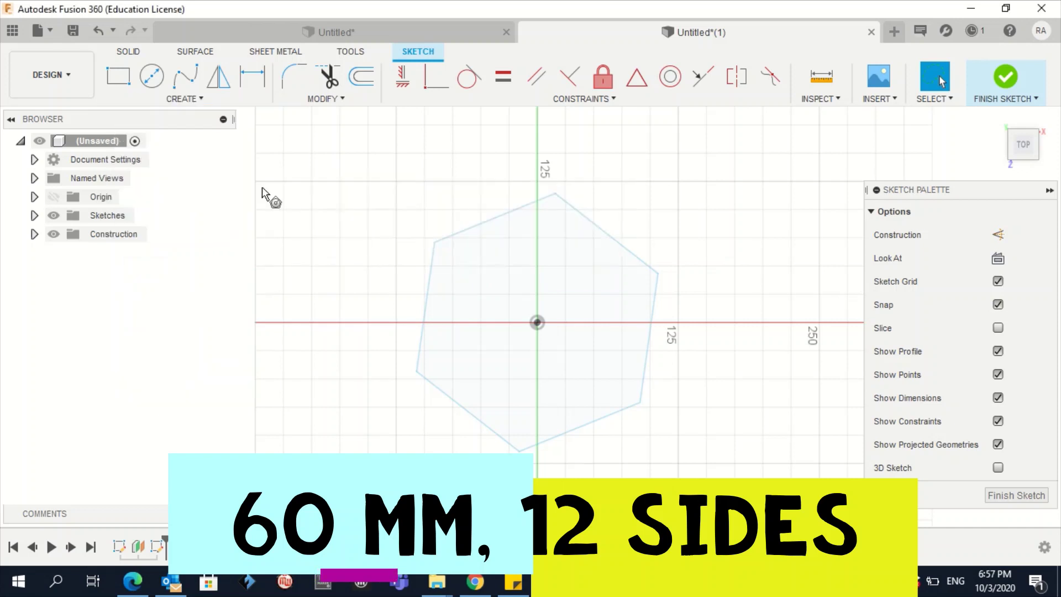
pyautogui.click(536, 324)
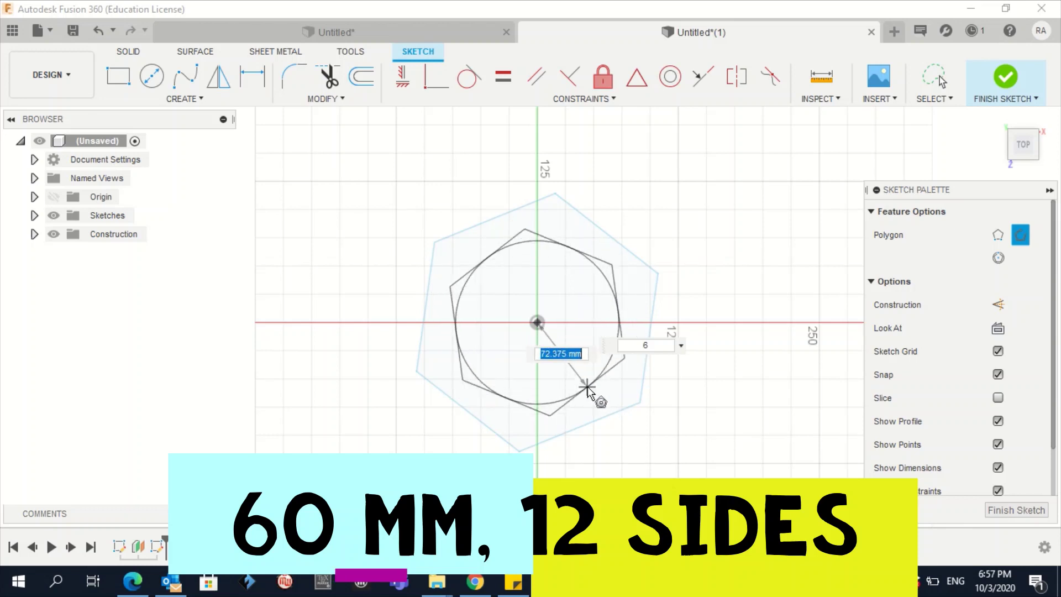
pyautogui.write('60')
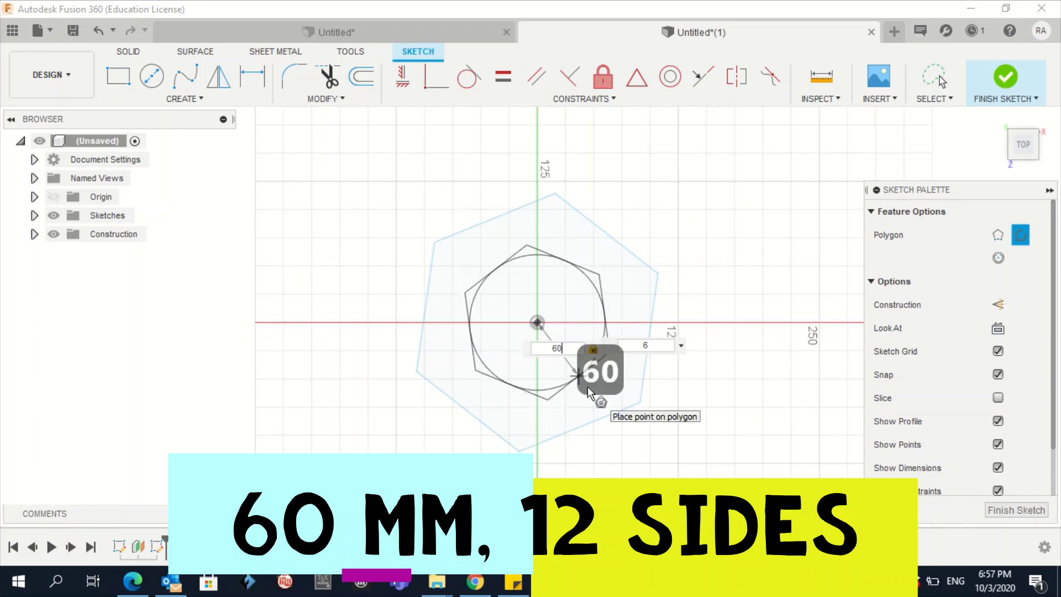
pyautogui.press('Tab')
pyautogui.press('Tab')
pyautogui.press('Tab')
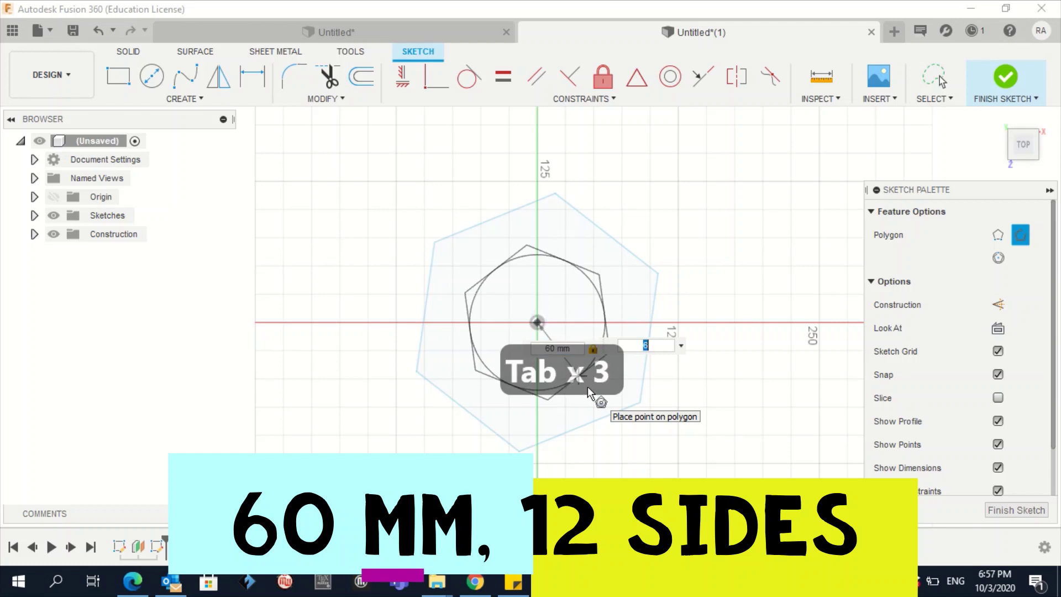
pyautogui.click(645, 346)
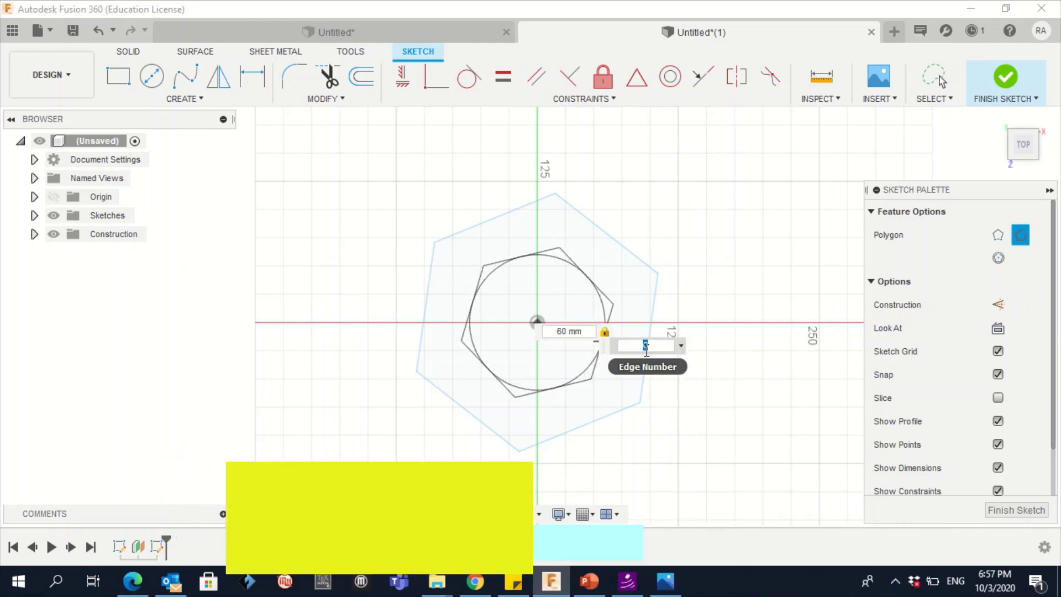
pyautogui.write('12')
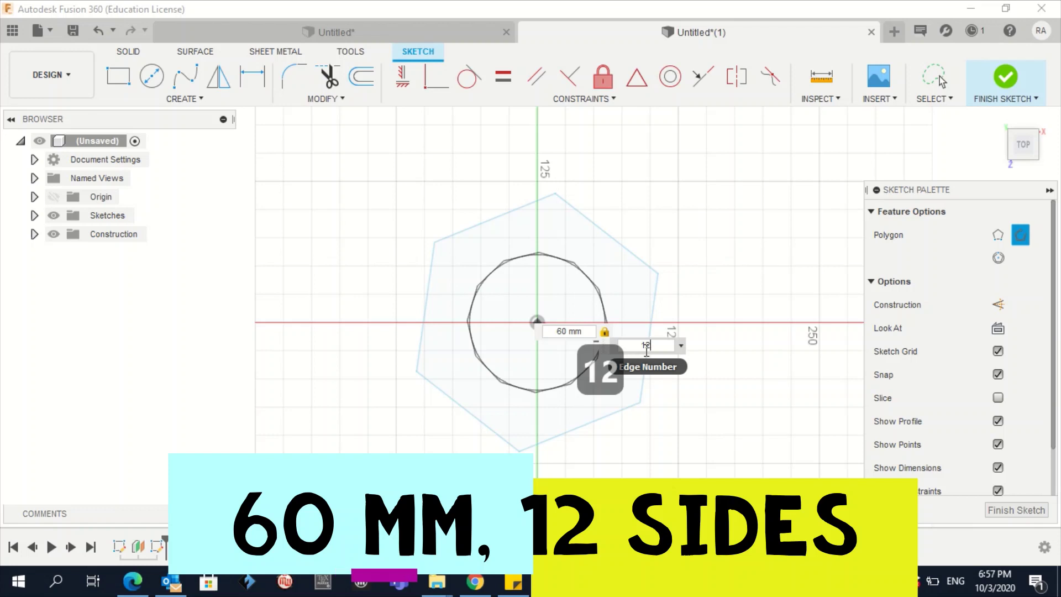
pyautogui.press('Return')
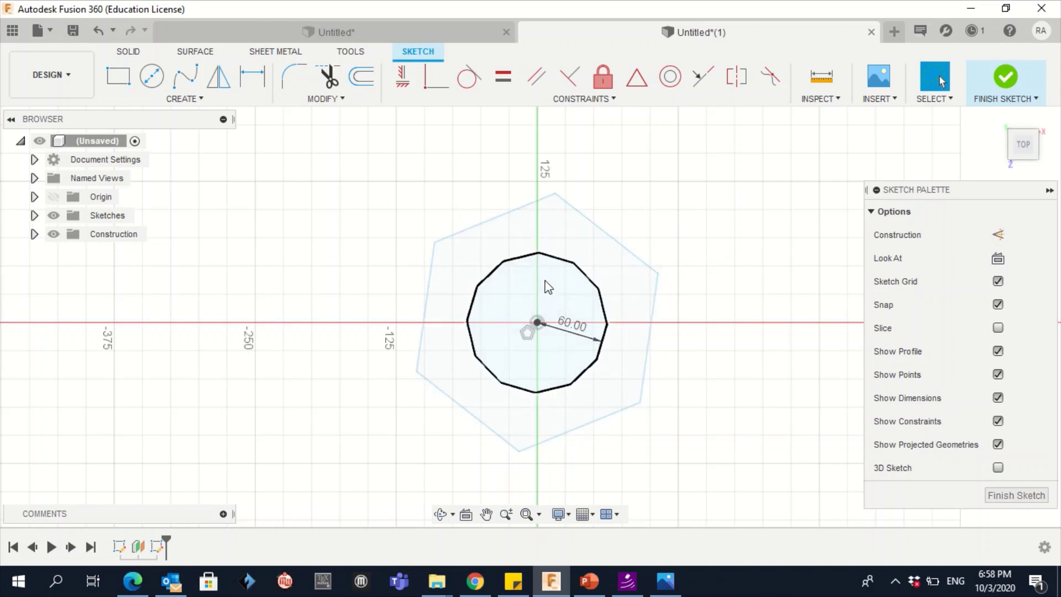
# Step: Show both profiles in the home view and finish the 12-sided polygon sketch
pyautogui.moveTo(1002, 120)
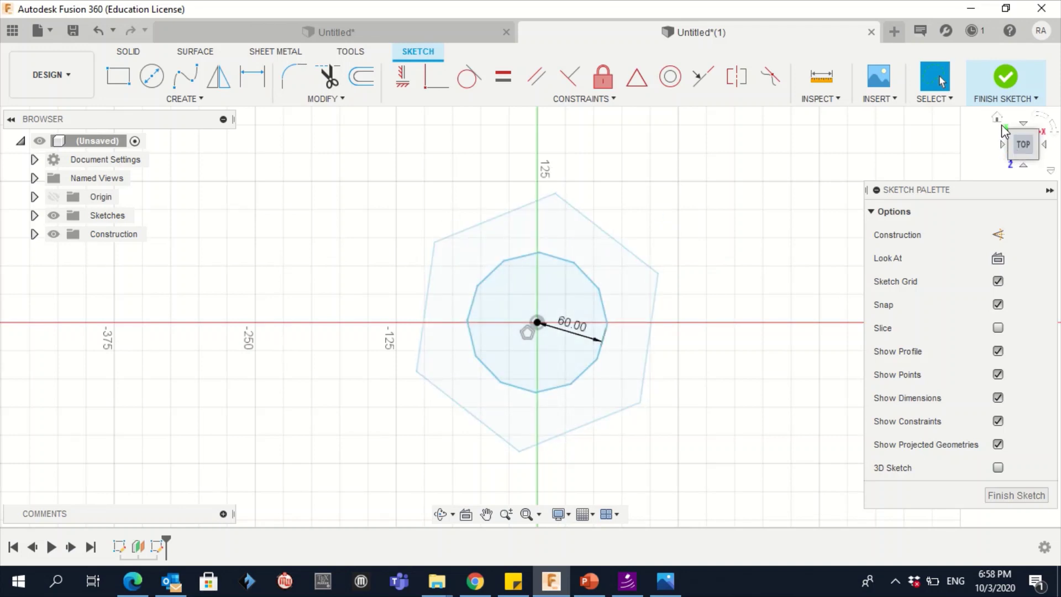
pyautogui.click(999, 120)
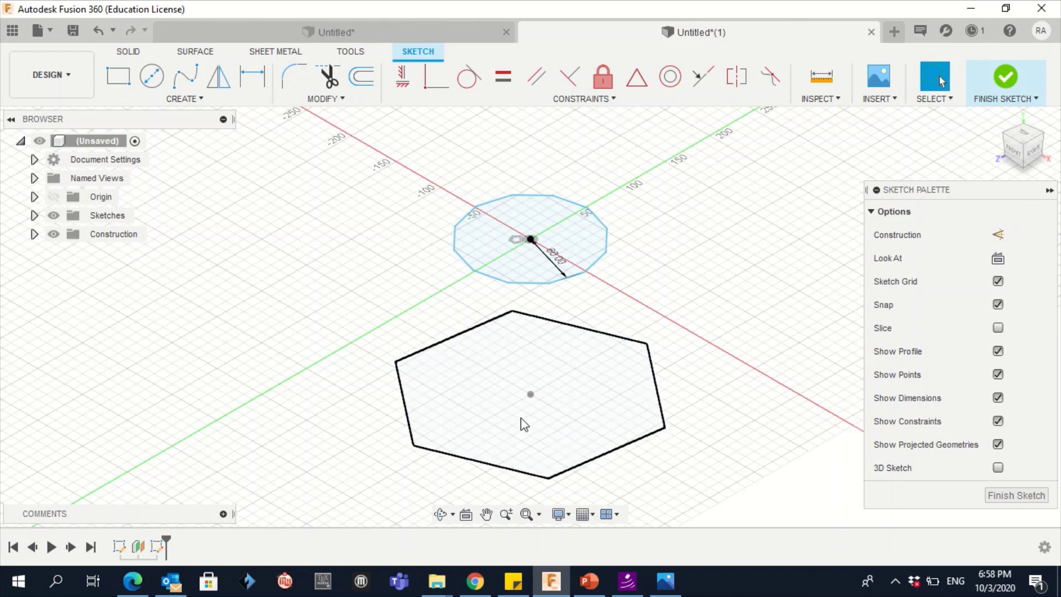
pyautogui.click(1012, 88)
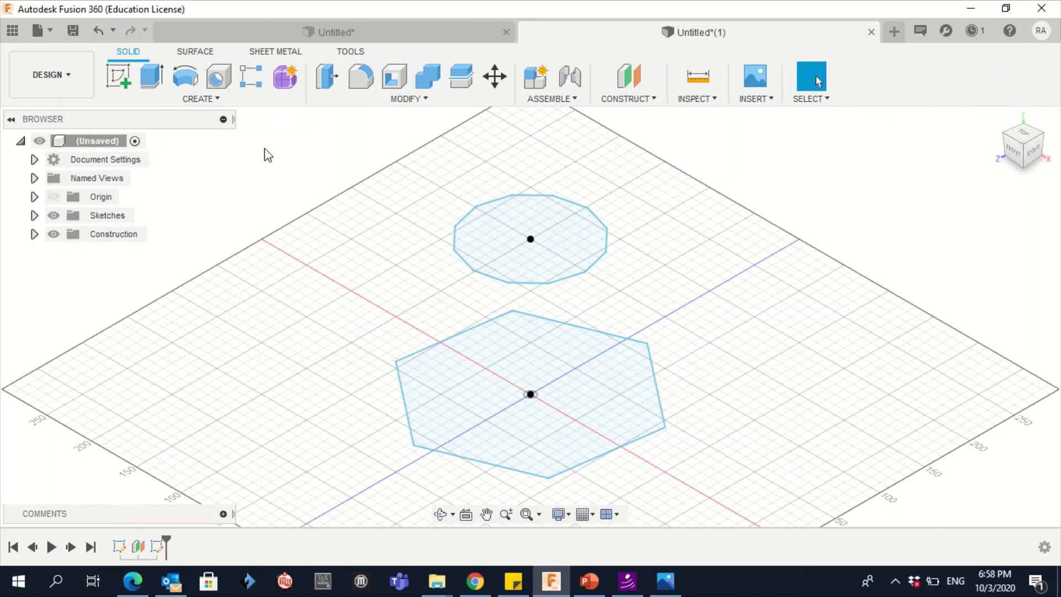
# Step: Loft a solid from the upper 12-sided polygon profile to the lower hexagon profile
pyautogui.click(198, 100)
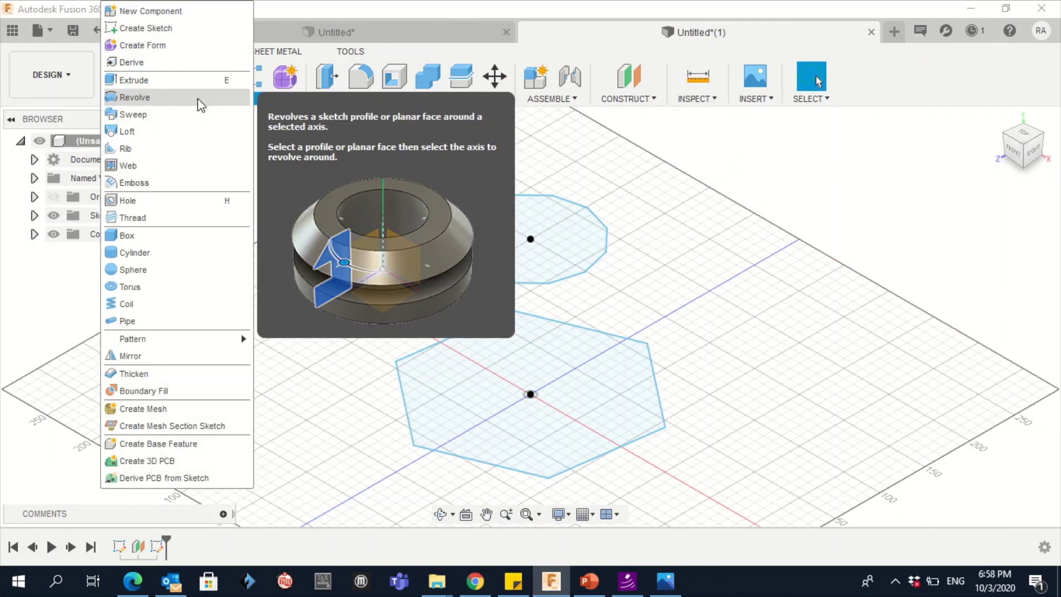
pyautogui.click(114, 131)
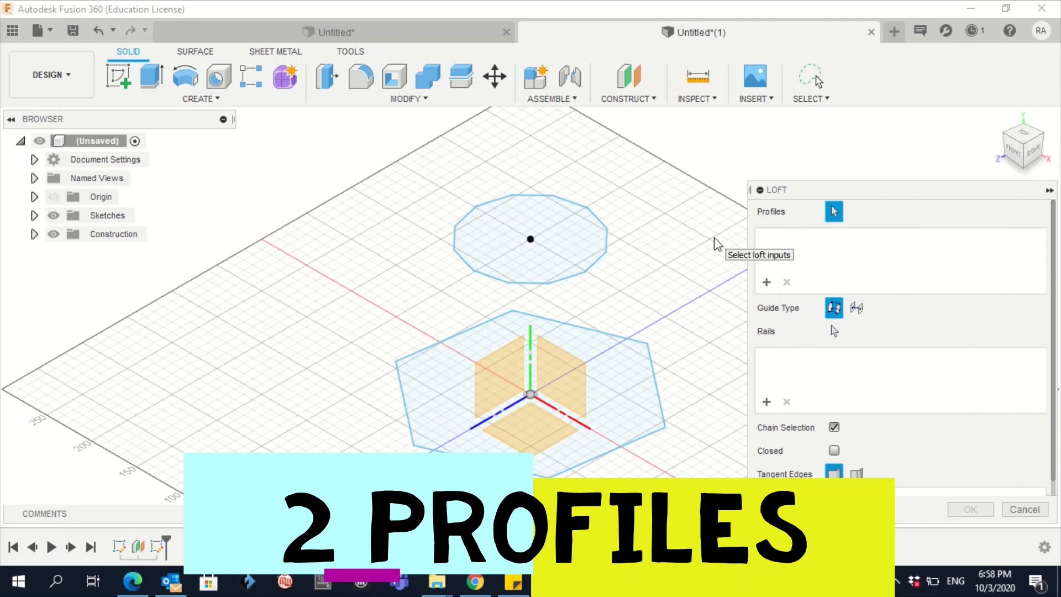
pyautogui.click(561, 256)
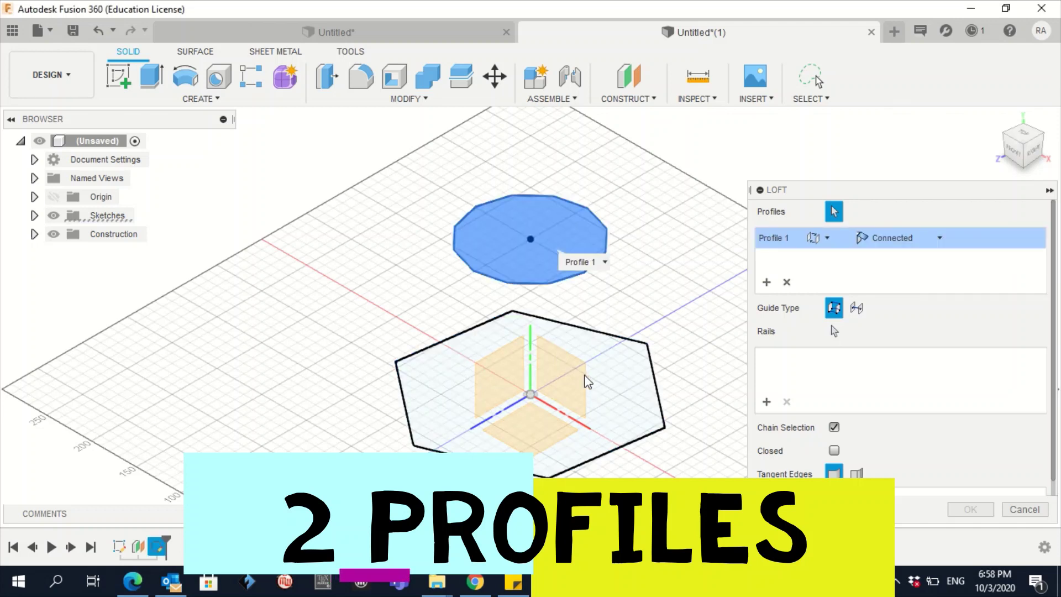
pyautogui.click(556, 244)
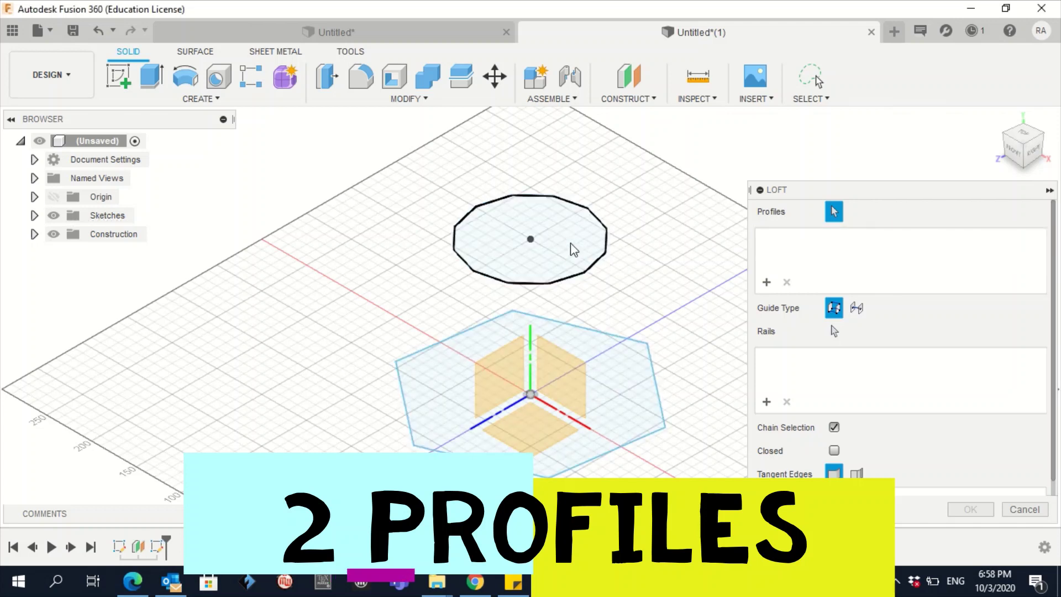
pyautogui.click(576, 245)
pyautogui.click(577, 245)
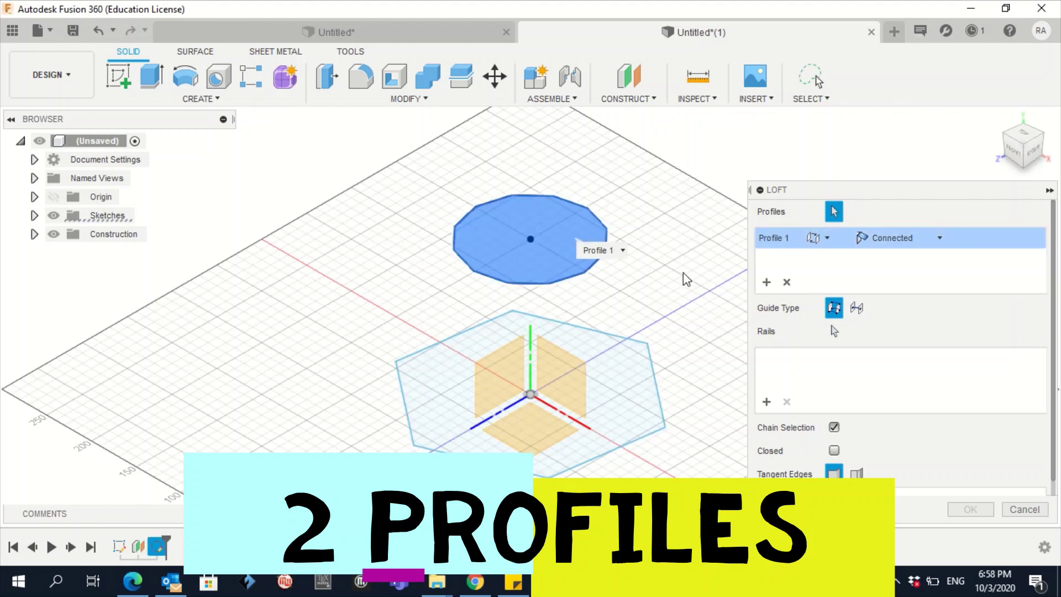
pyautogui.click(608, 363)
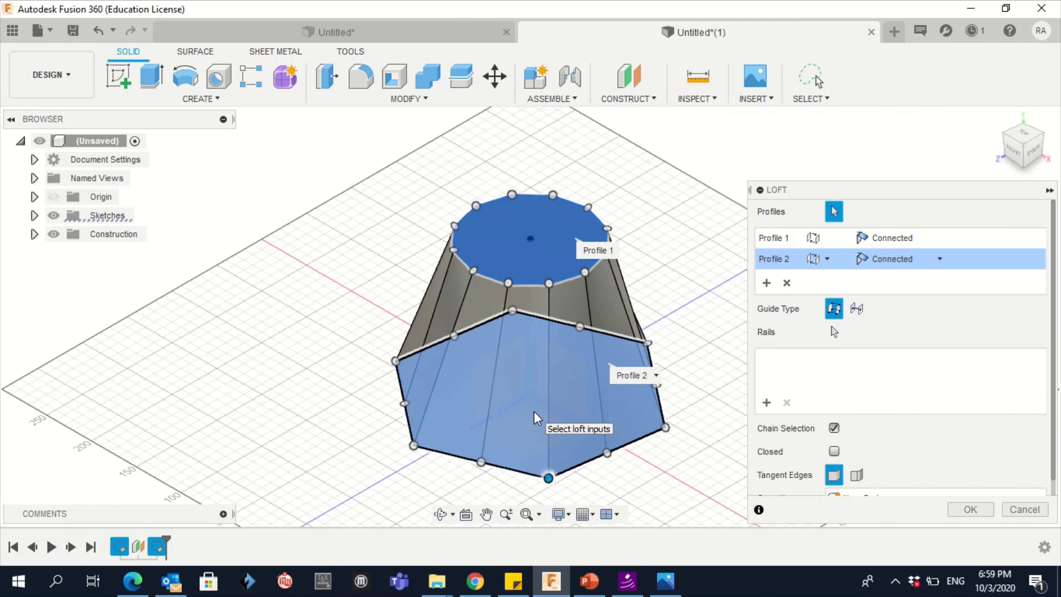
pyautogui.click(971, 509)
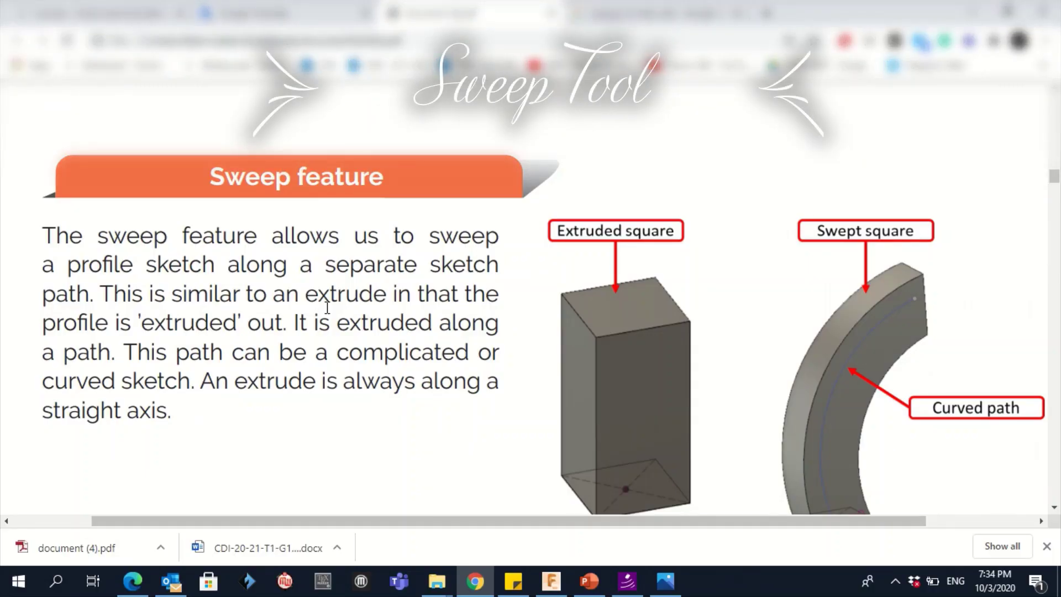
# Step: Read the textbook's sweep feature section, examining step a for the base polygon's plane, shape and size
pyautogui.doubleClick(282, 172)
pyautogui.scroll(-1, 326, 301)
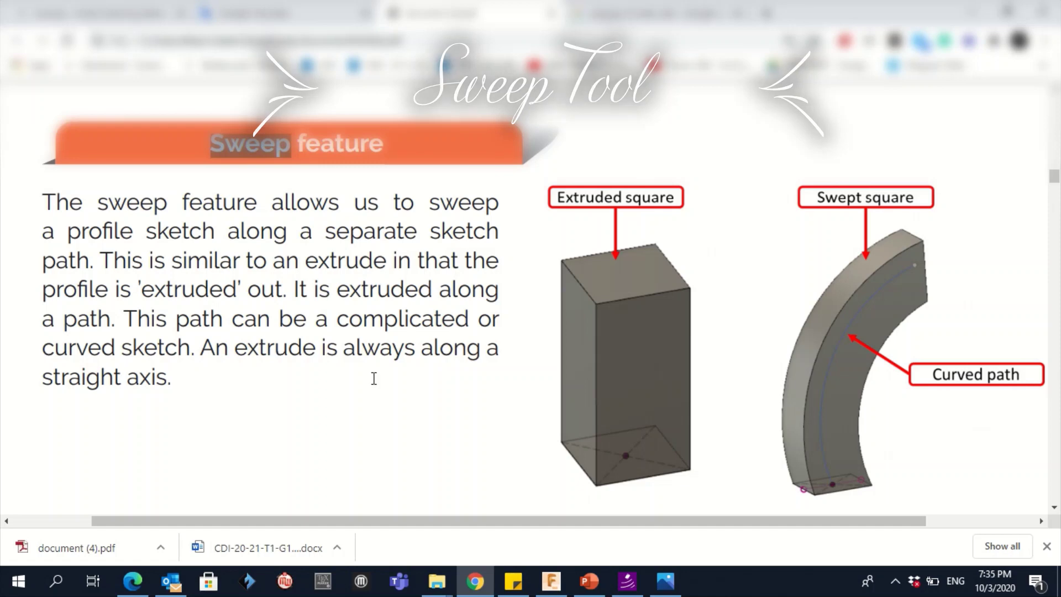
pyautogui.scroll(-10, 373, 379)
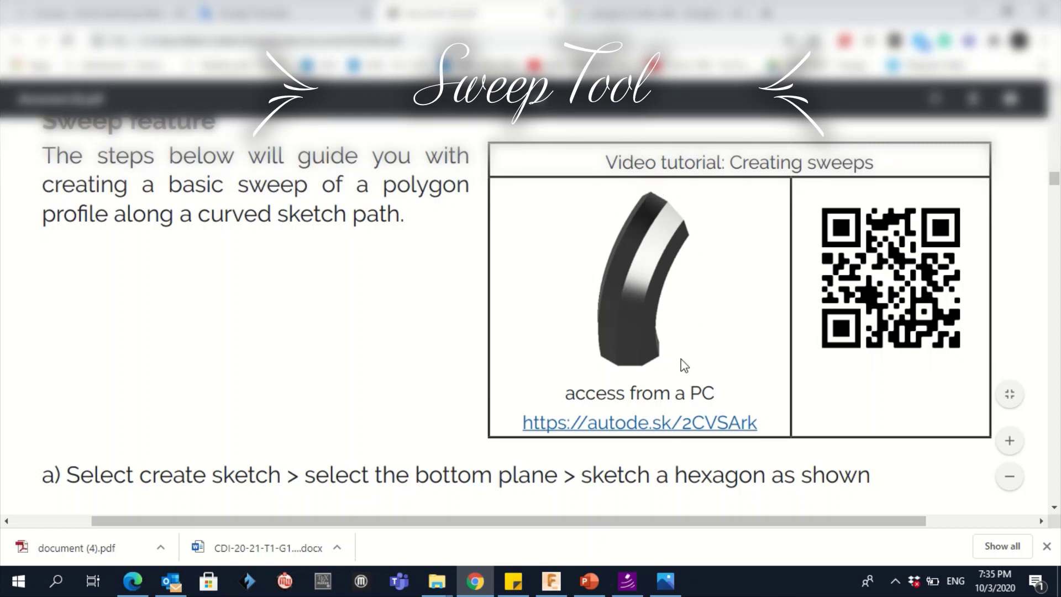
pyautogui.scroll(-10, 685, 365)
pyautogui.scroll(5, 684, 365)
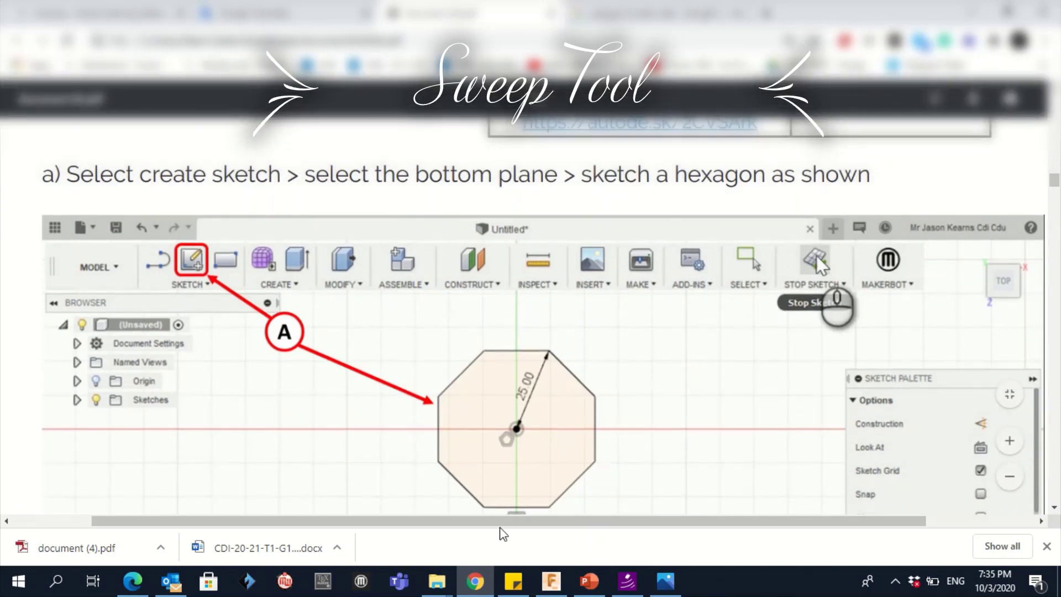
pyautogui.scroll(-1, 666, 293)
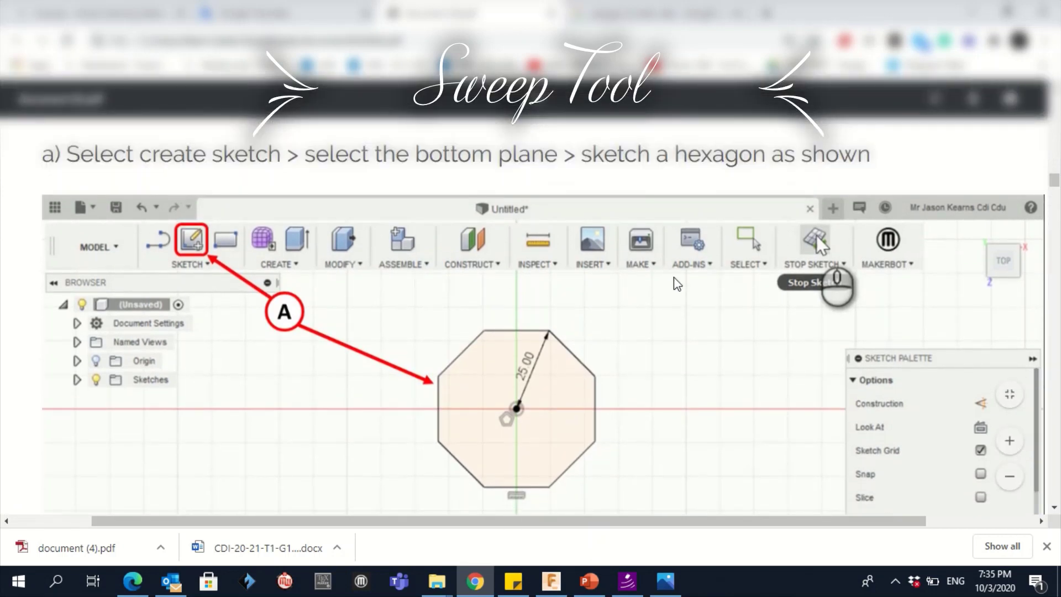
pyautogui.scroll(2, 678, 283)
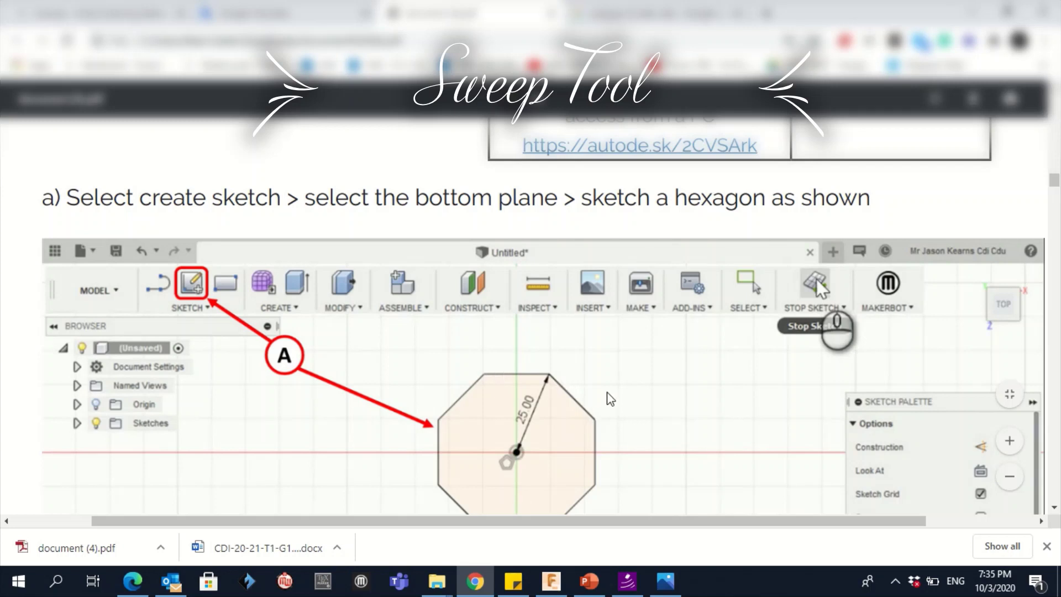
pyautogui.scroll(-1, 544, 314)
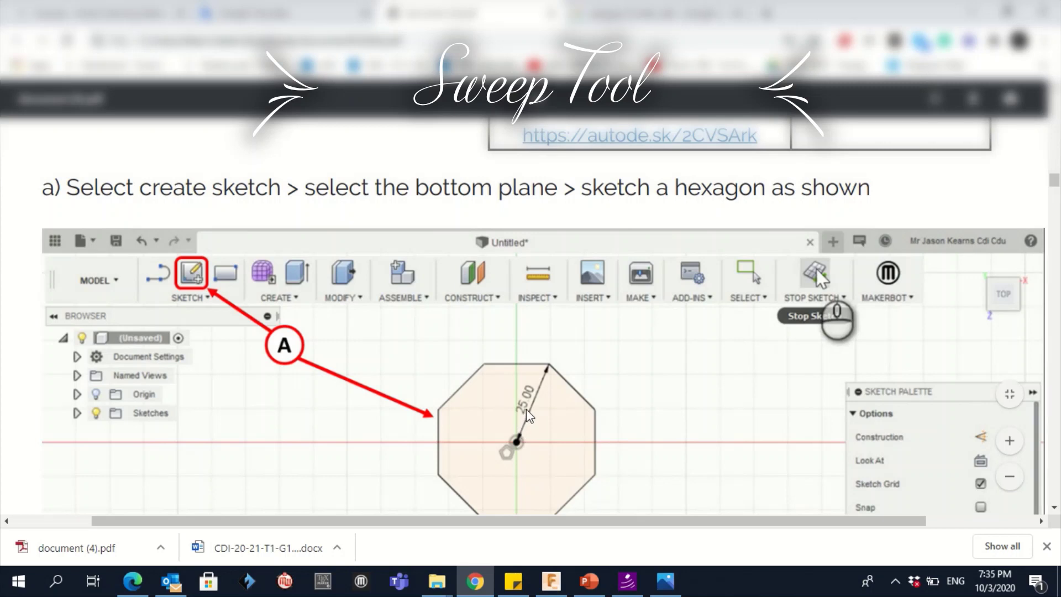
# Step: Switch to Fusion 360, create a new design and start a sketch on the bottom X-Z plane
pyautogui.click(544, 578)
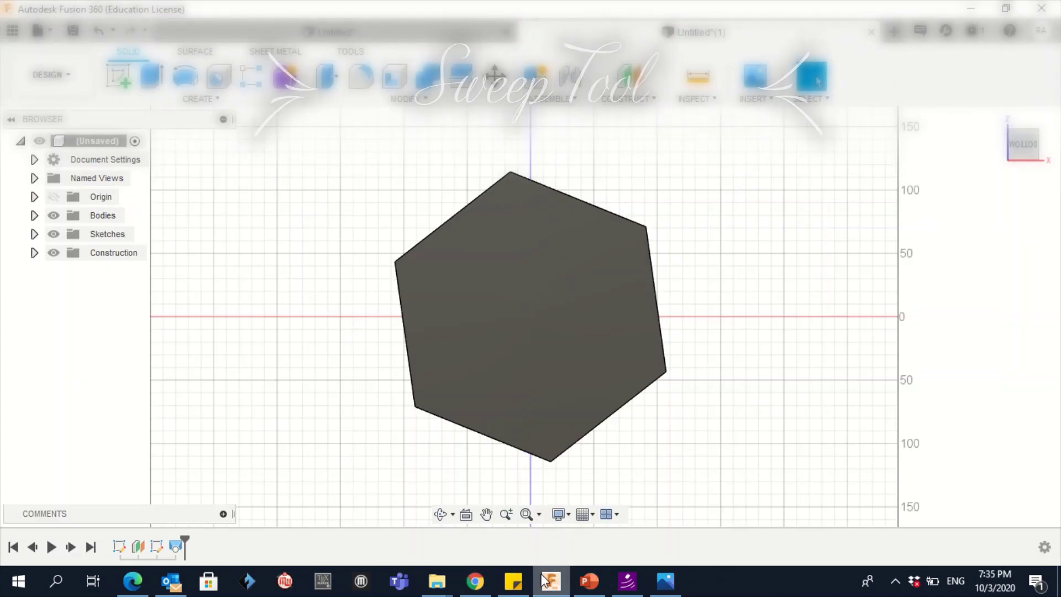
pyautogui.click(893, 33)
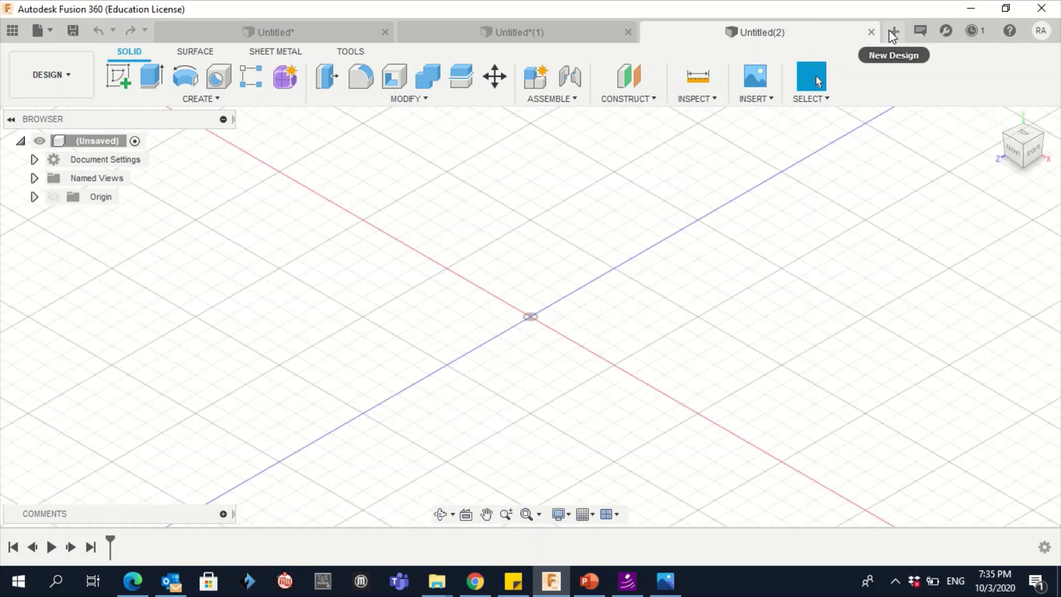
pyautogui.click(116, 77)
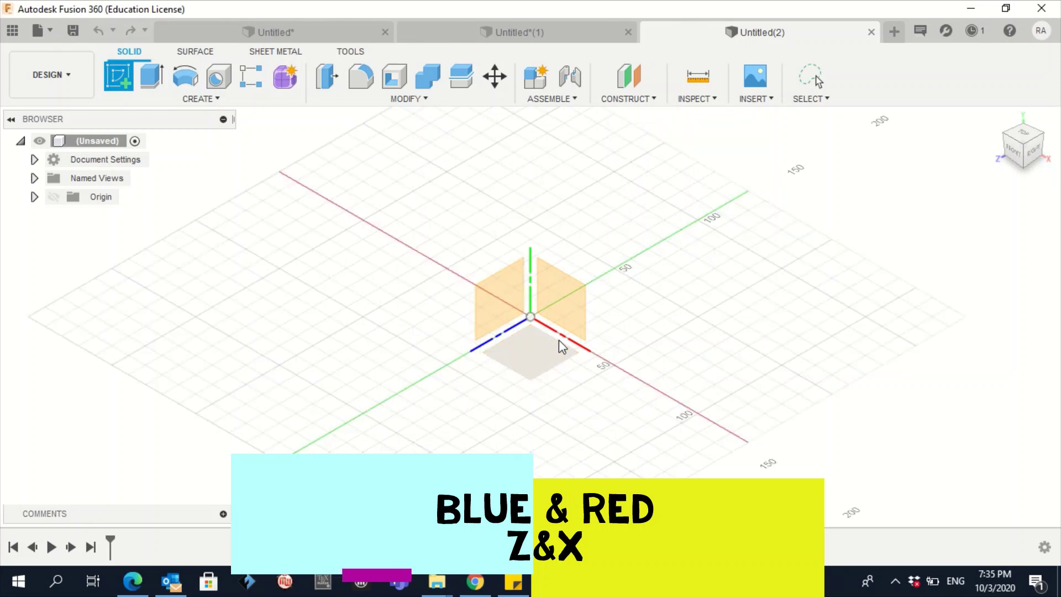
pyautogui.click(522, 354)
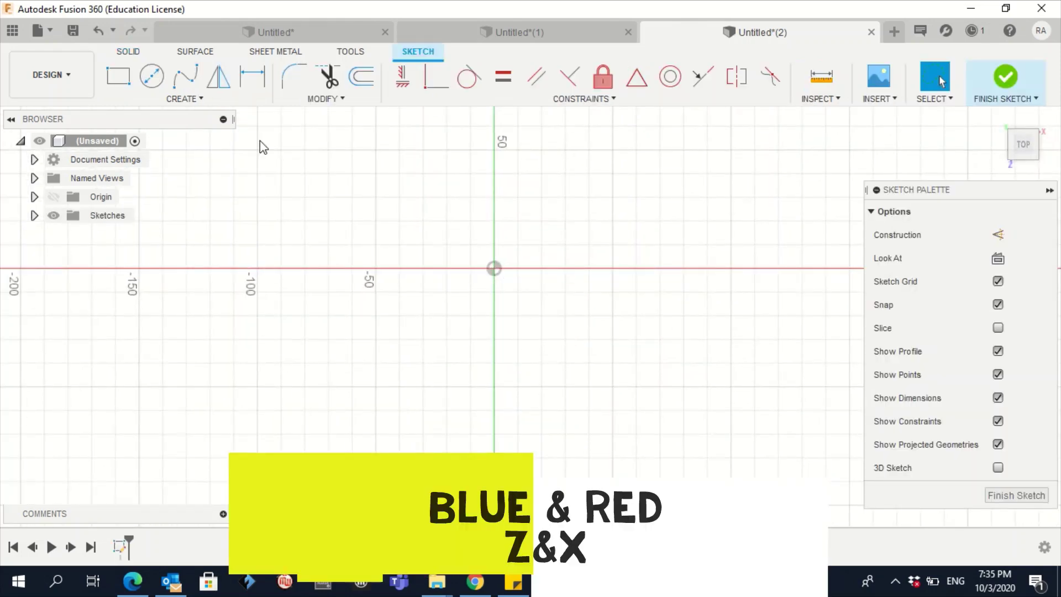
# Step: Sketch a circumscribed 8-sided polygon centred on the origin with a 25 mm radius, and finish the sketch in the home view
pyautogui.click(205, 99)
pyautogui.moveTo(216, 184)
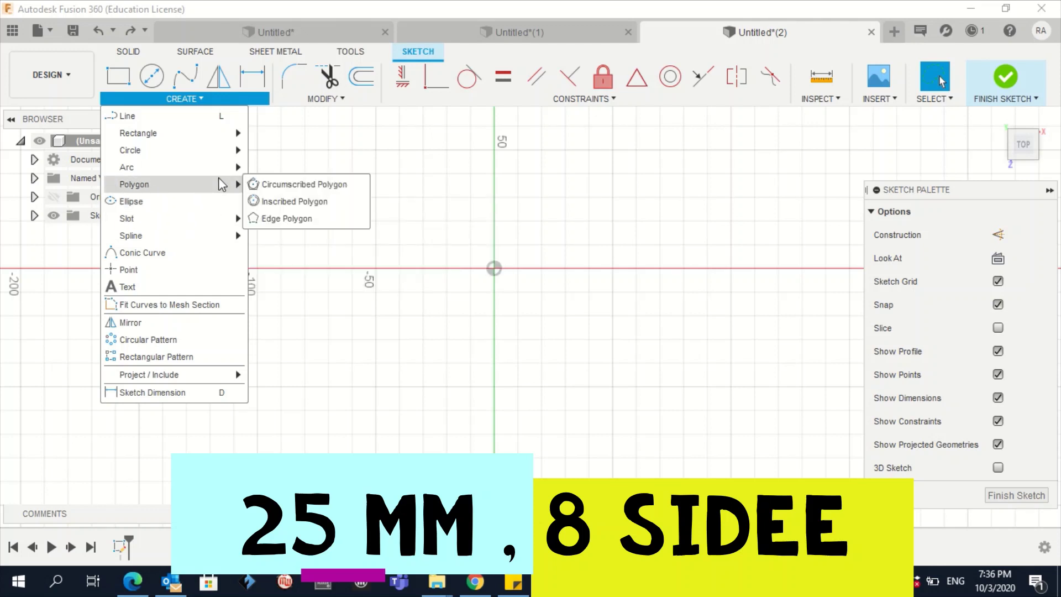
pyautogui.click(279, 185)
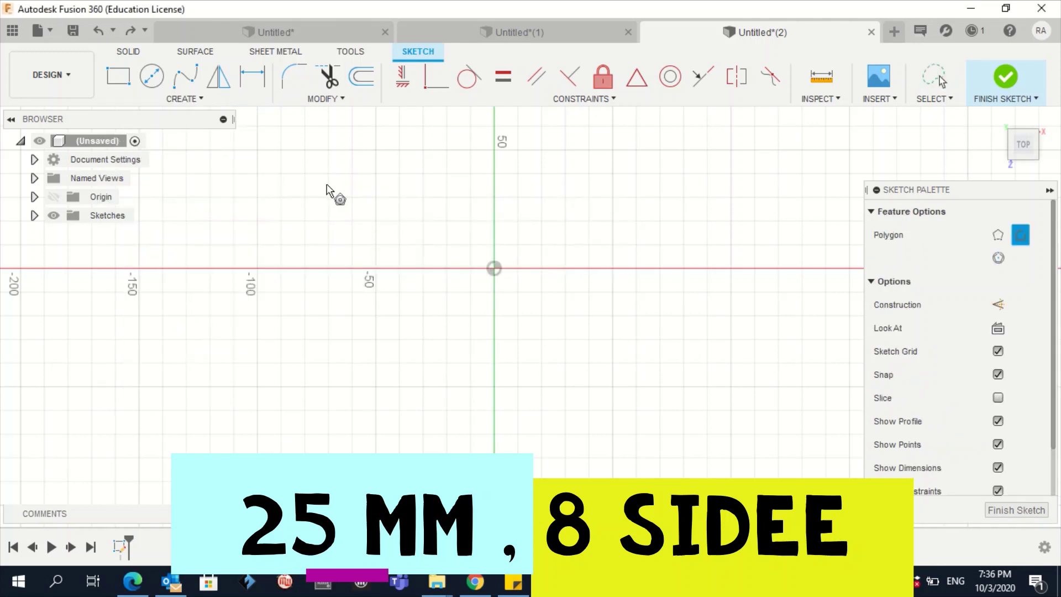
pyautogui.click(494, 270)
pyautogui.write('2')
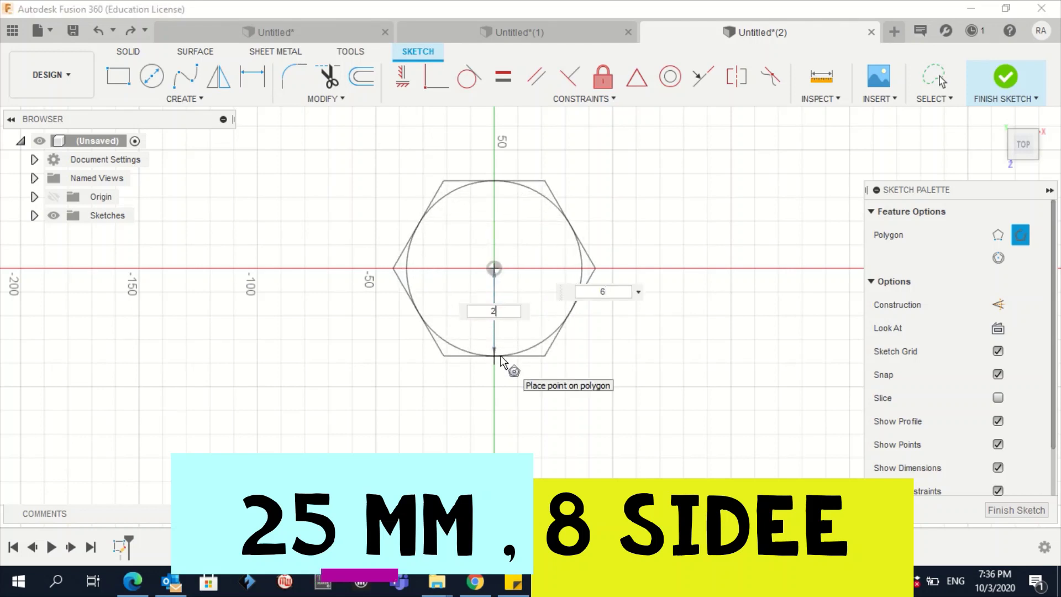
pyautogui.write('5')
pyautogui.press('Tab')
pyautogui.press('Tab')
pyautogui.press('Tab')
pyautogui.press('Tab')
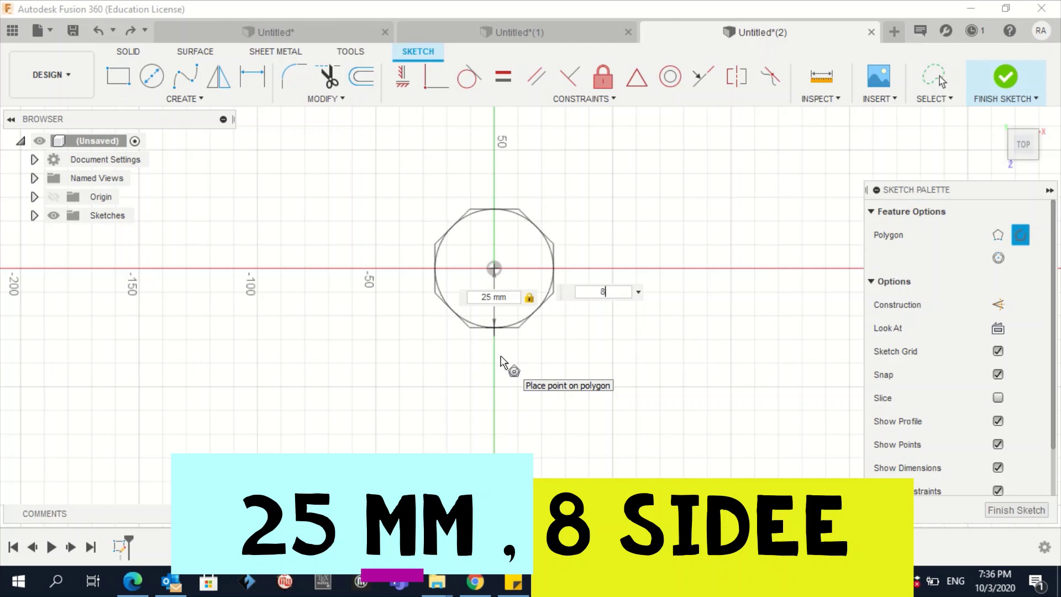
pyautogui.press('Return')
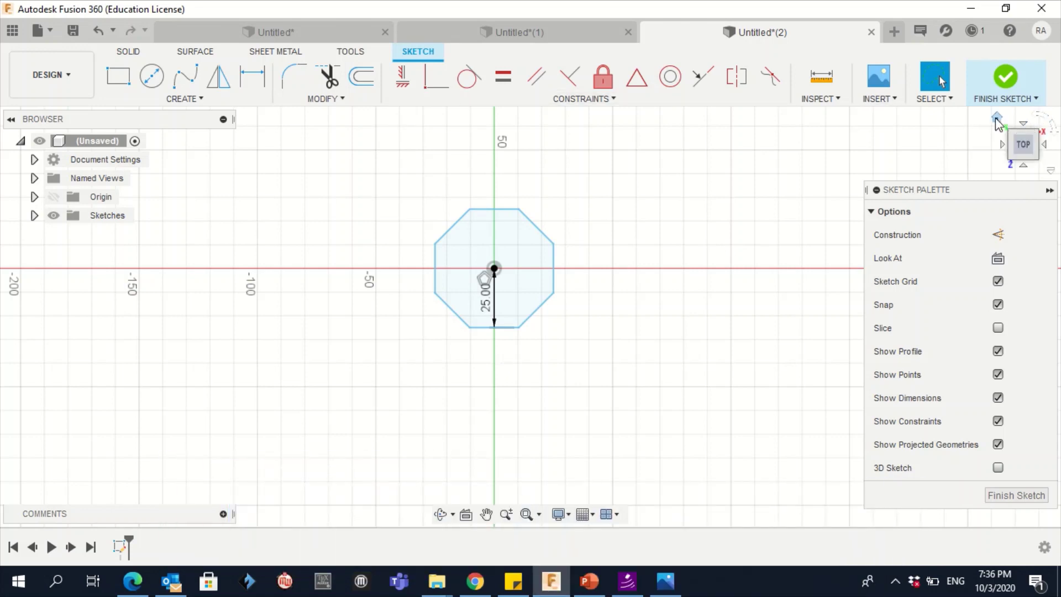
pyautogui.click(996, 118)
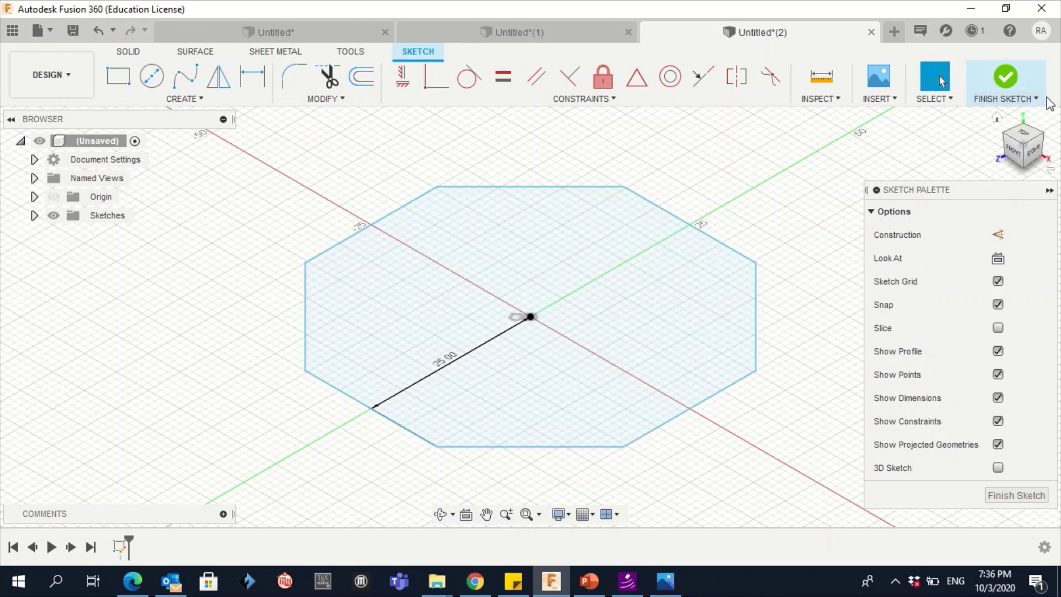
pyautogui.click(1013, 81)
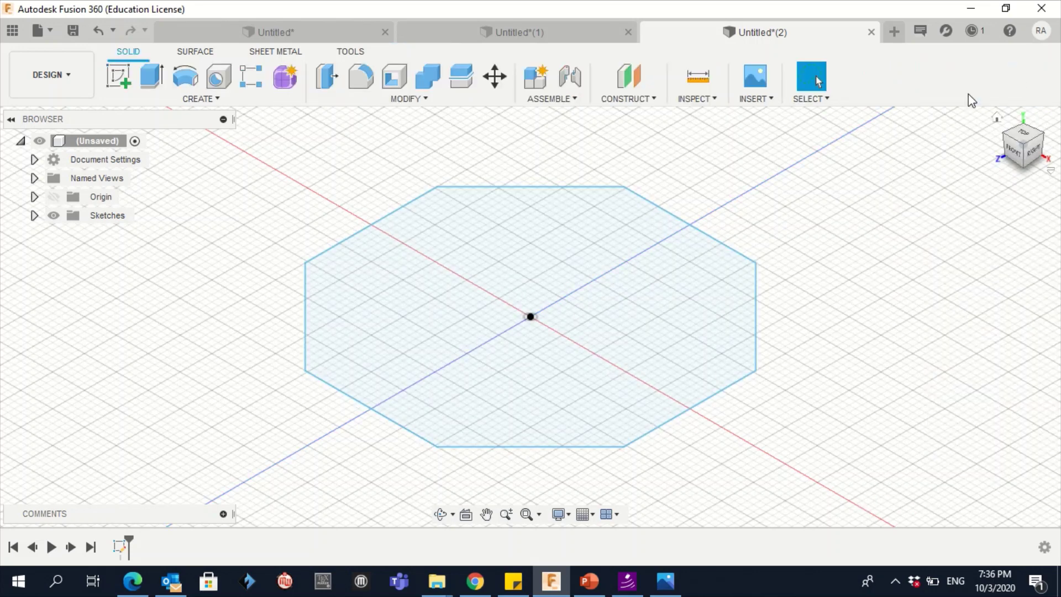
# Step: Start a new sketch on the vertical Y-Z side plane through the origin
pyautogui.click(119, 79)
pyautogui.click(675, 322)
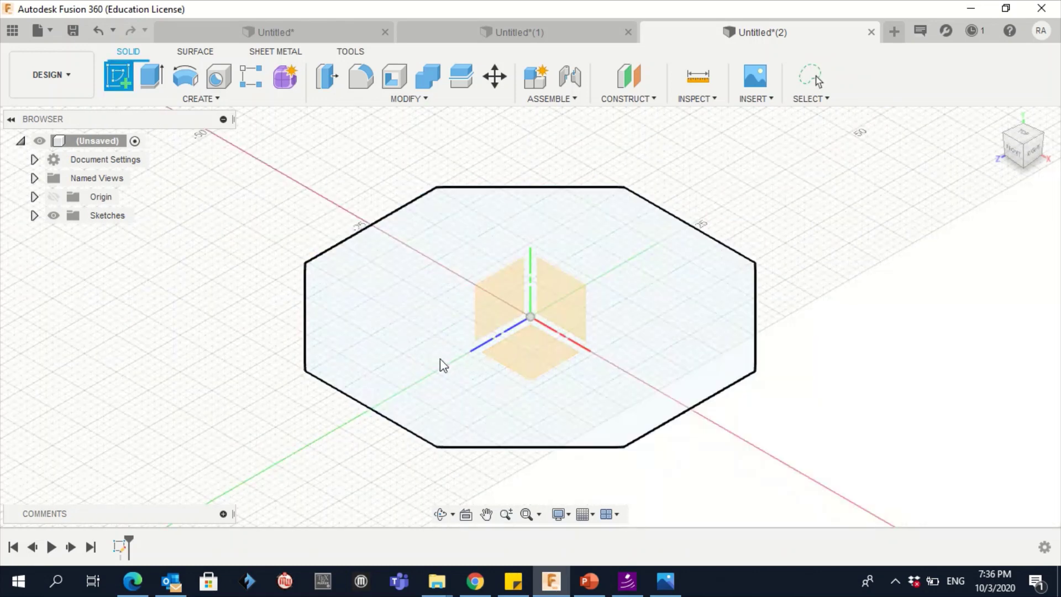
pyautogui.click(500, 292)
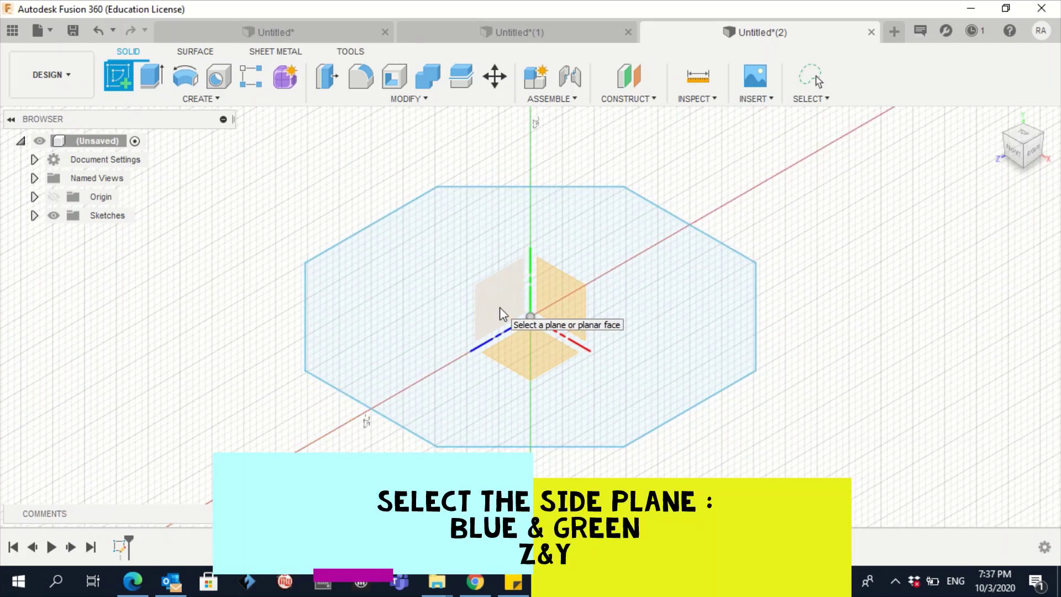
pyautogui.click(488, 247)
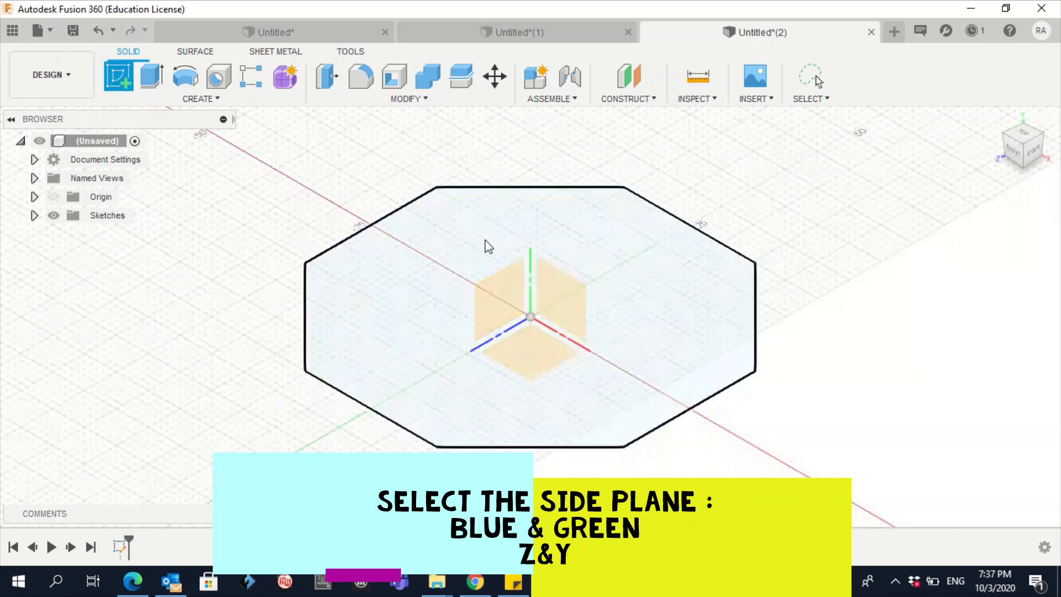
pyautogui.click(504, 307)
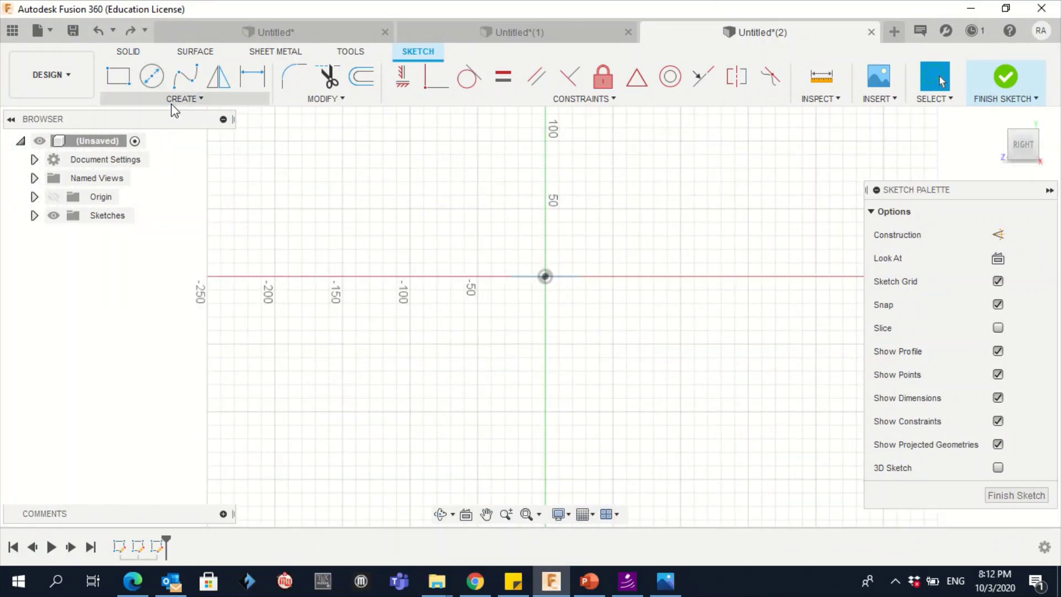
# Step: Sketch a 3-point arc from the origin to an end point 110 mm away, up and to the right, bulging to the left
pyautogui.click(174, 108)
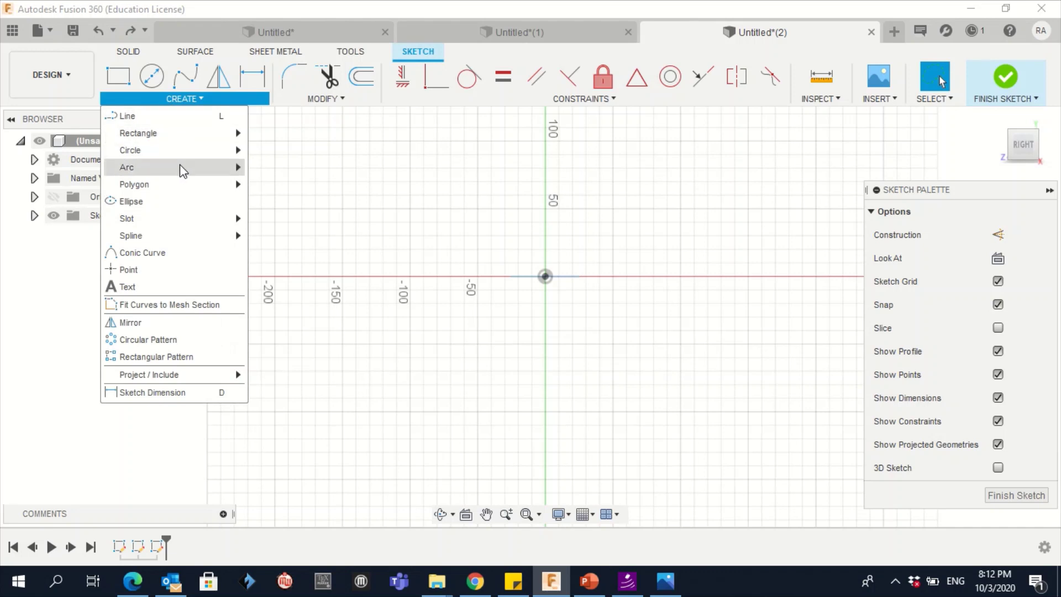
pyautogui.moveTo(181, 167)
pyautogui.click(310, 168)
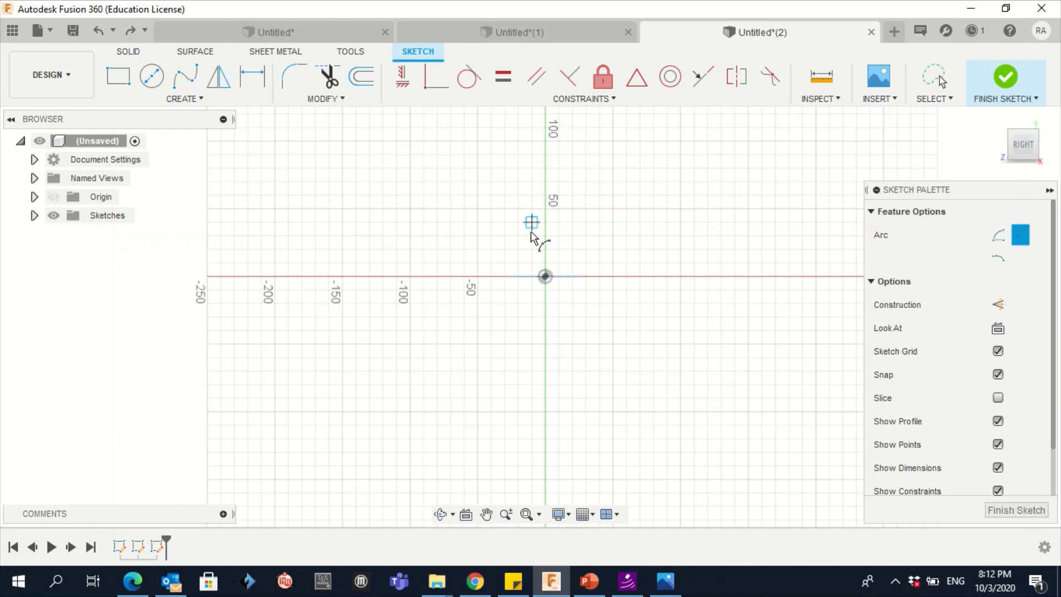
pyautogui.click(546, 276)
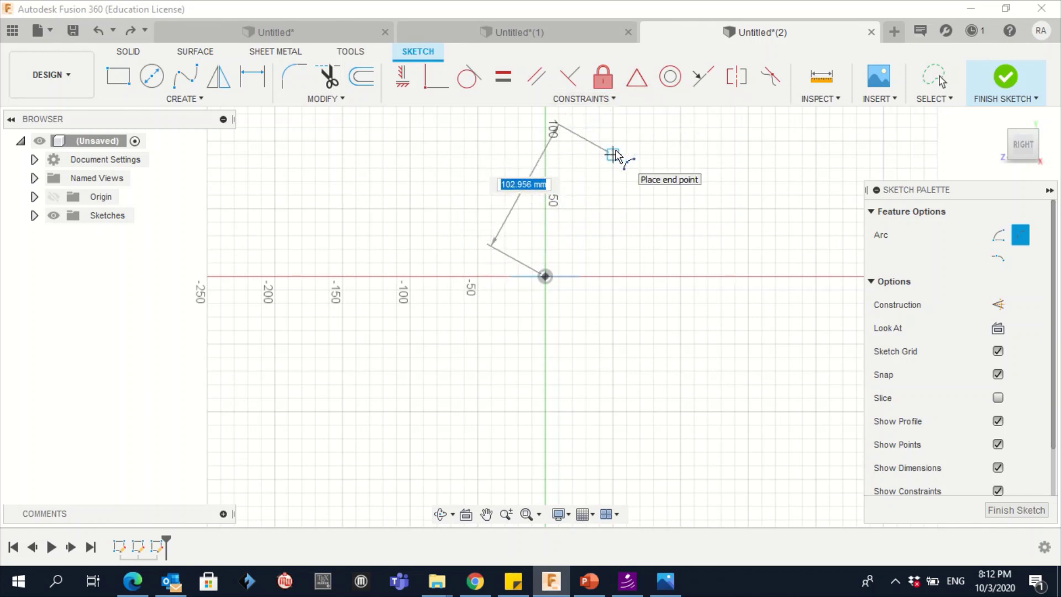
pyautogui.write('110')
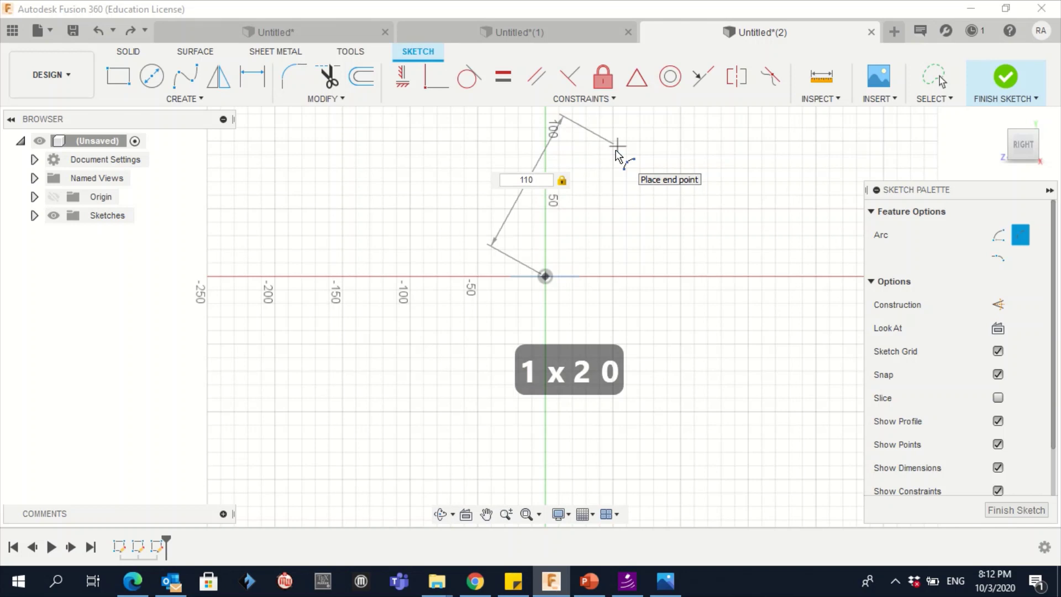
pyautogui.press('Return')
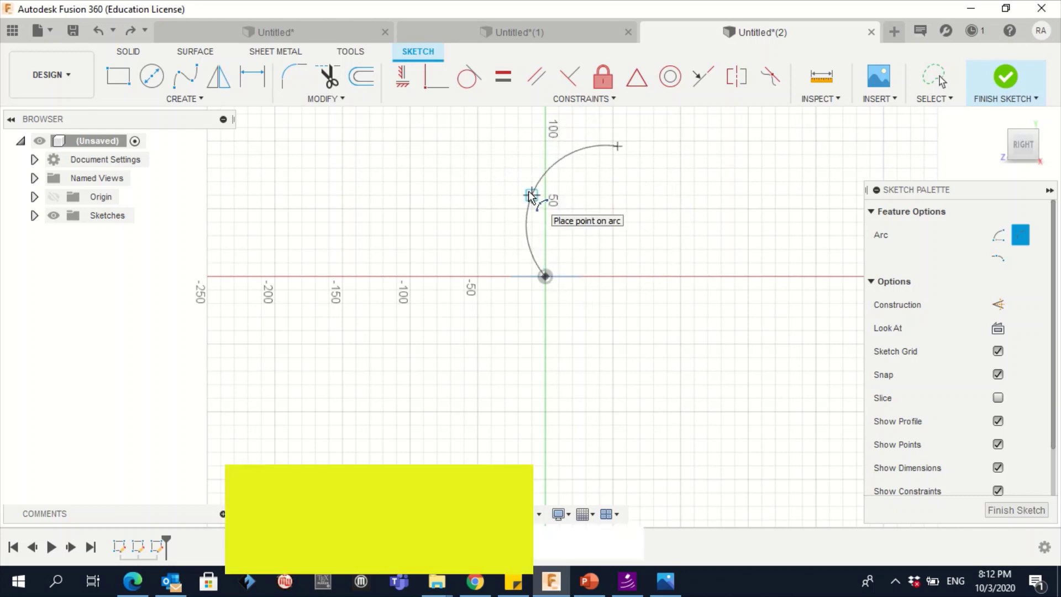
pyautogui.click(531, 197)
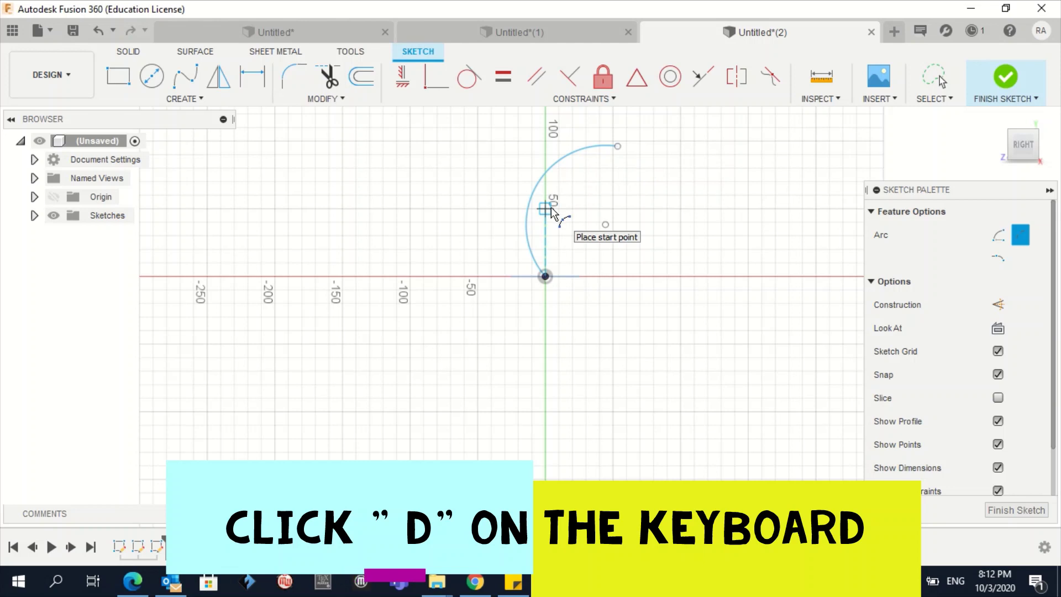
# Step: Dimension the vertical distance between the origin and the arc's upper end point to 110 mm
pyautogui.press('d')
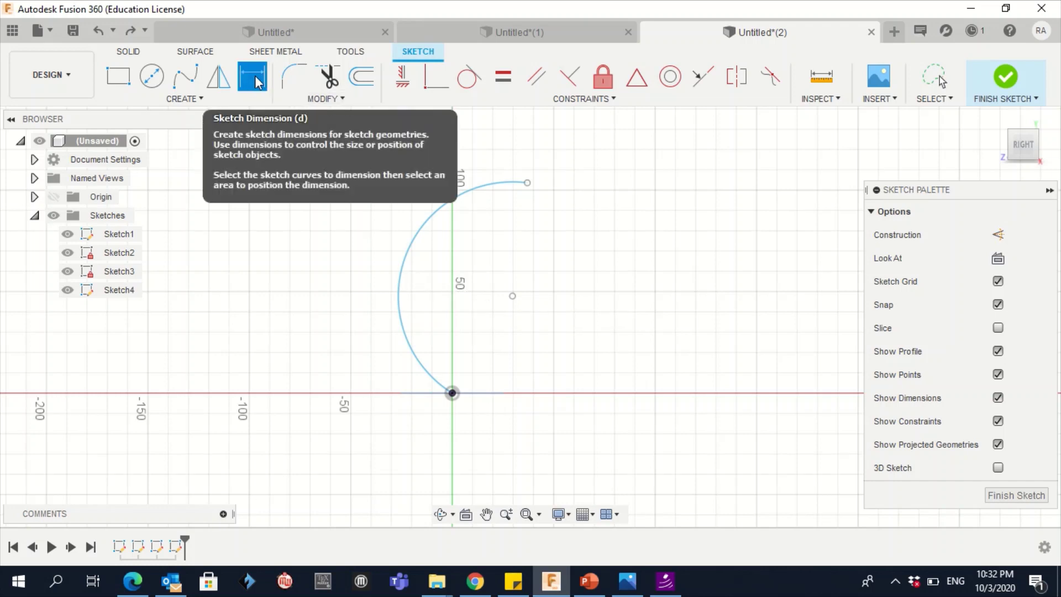
pyautogui.rightClick(535, 274)
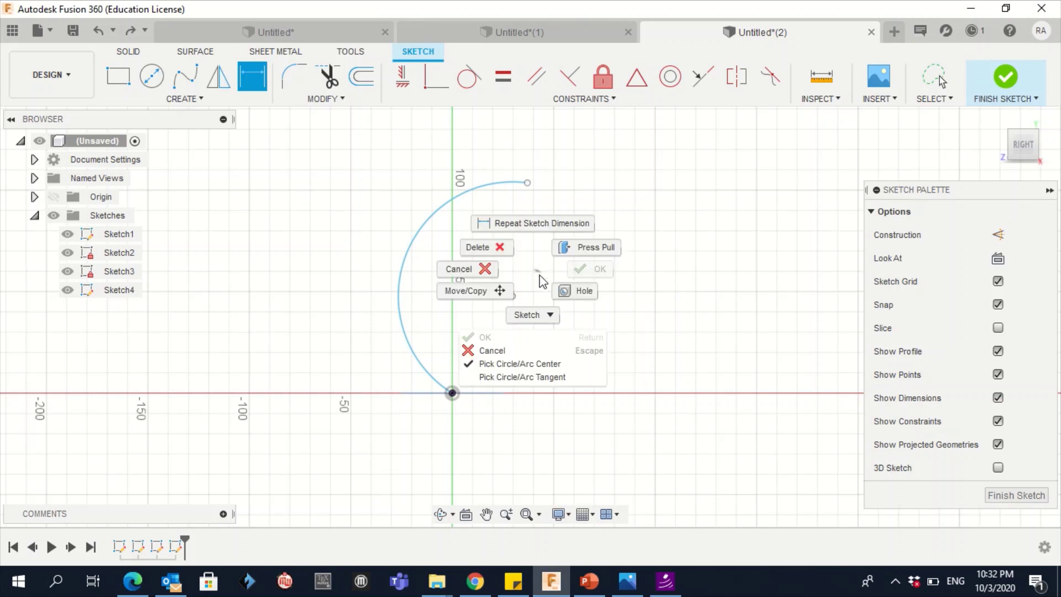
pyautogui.click(655, 240)
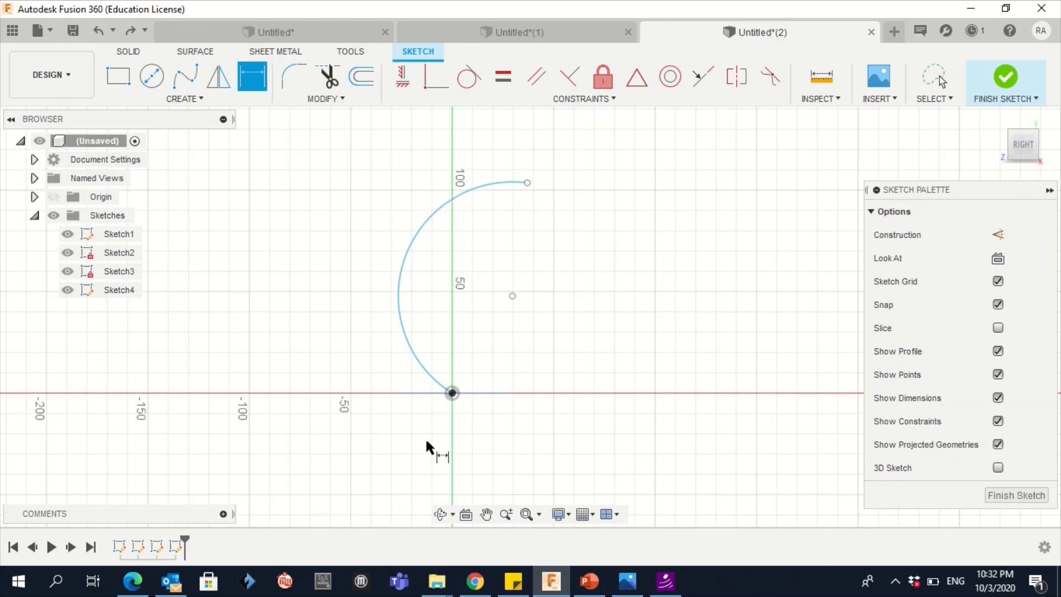
pyautogui.click(452, 393)
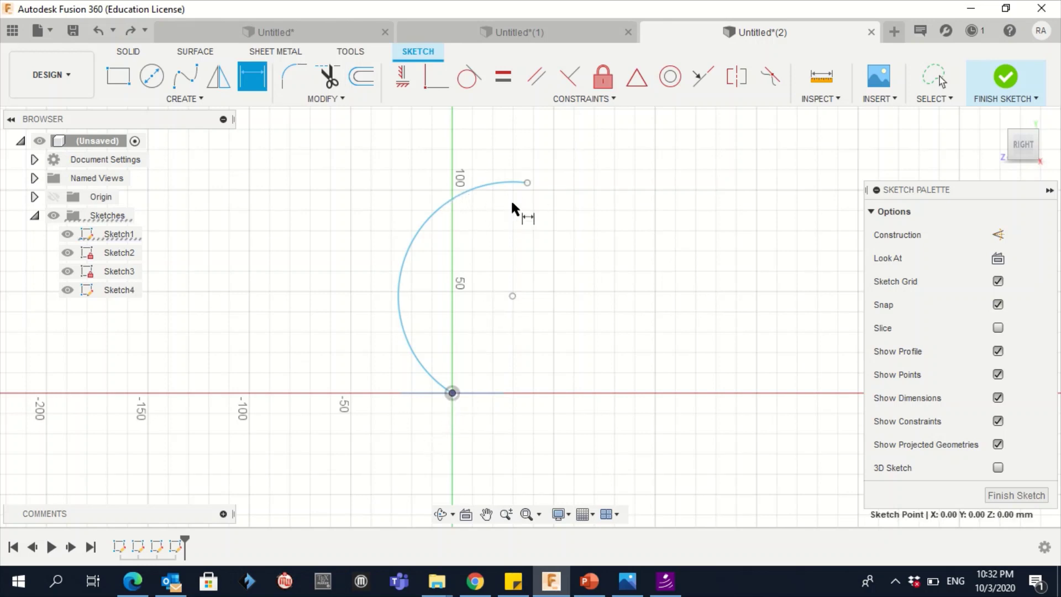
pyautogui.click(528, 182)
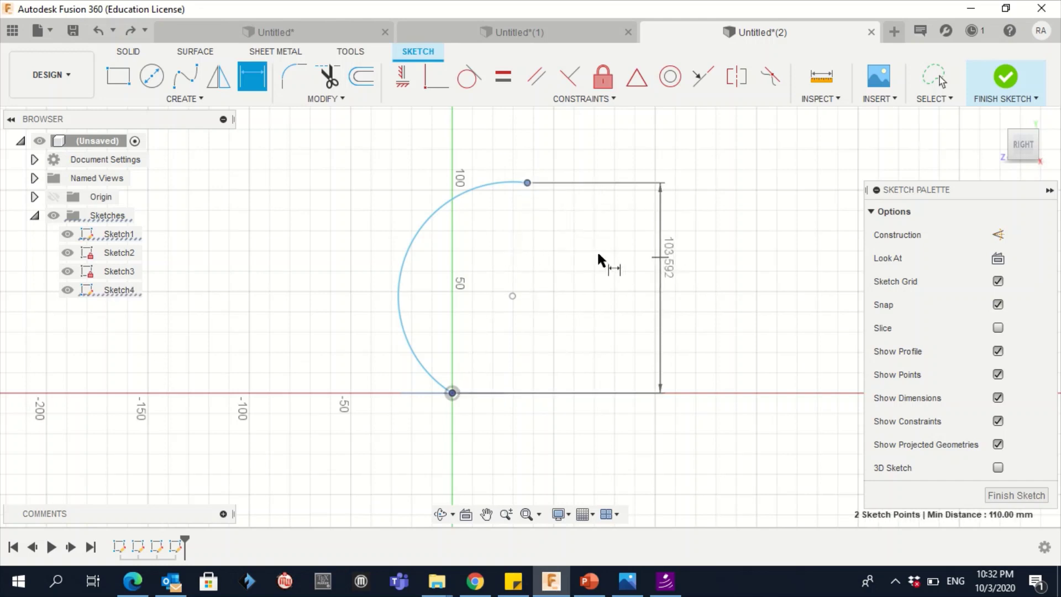
pyautogui.click(578, 286)
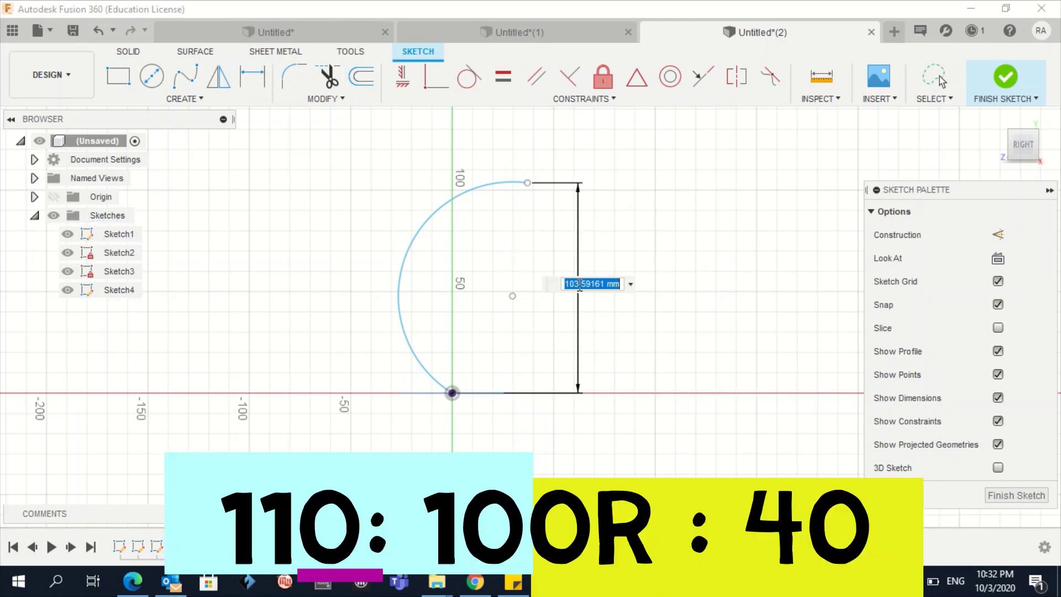
pyautogui.write('110')
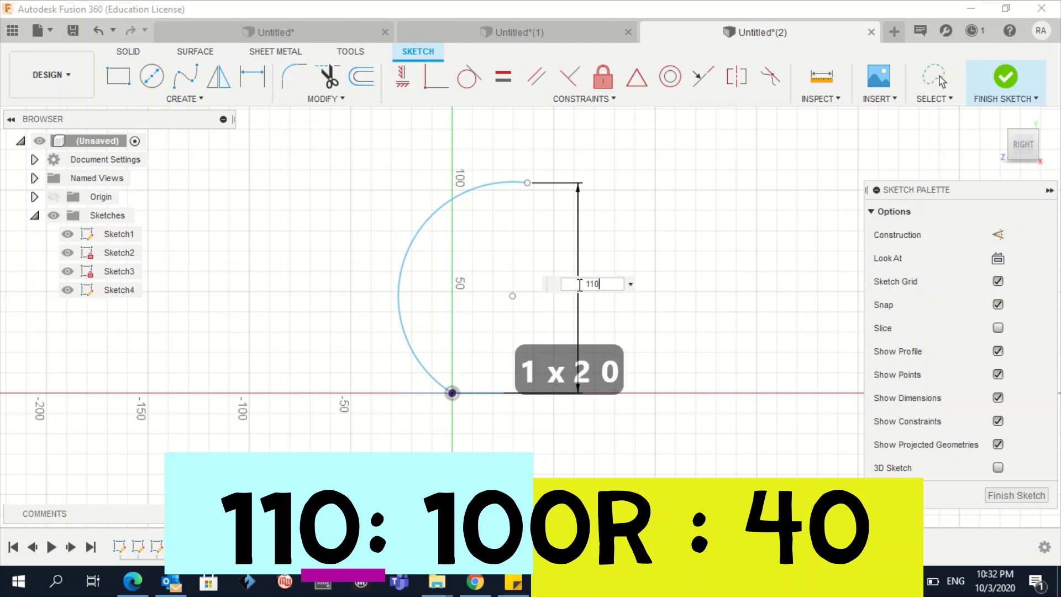
pyautogui.press('Return')
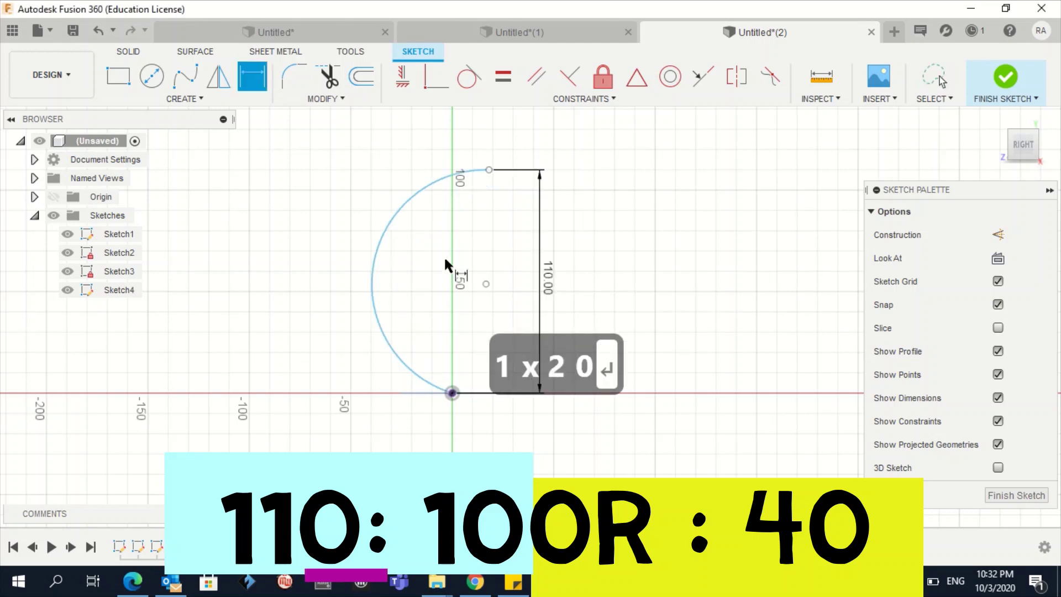
# Step: Dimension the arc's radius to 100 mm
pyautogui.click(373, 259)
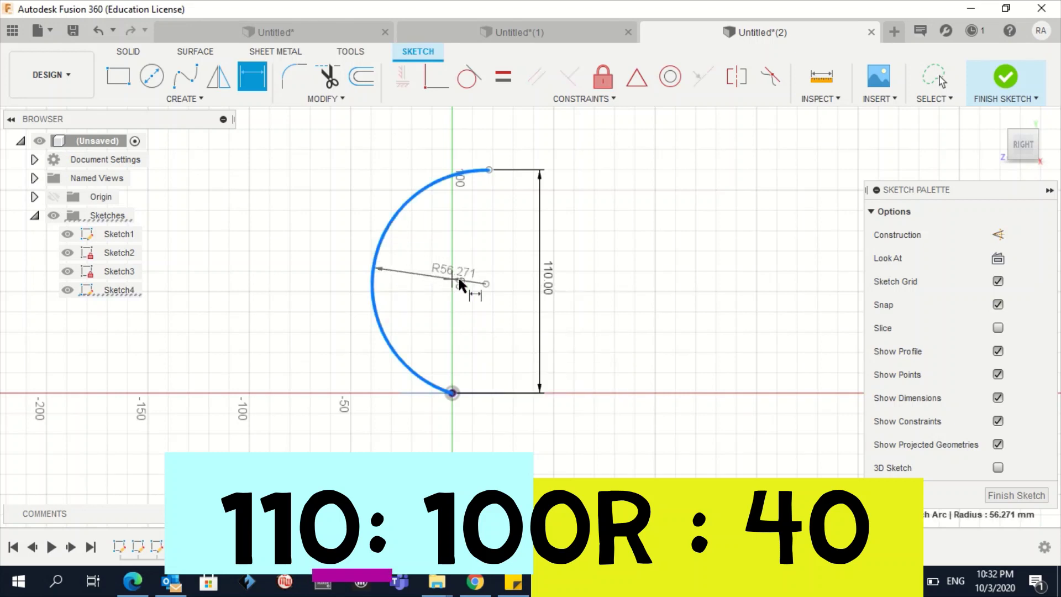
pyautogui.click(434, 279)
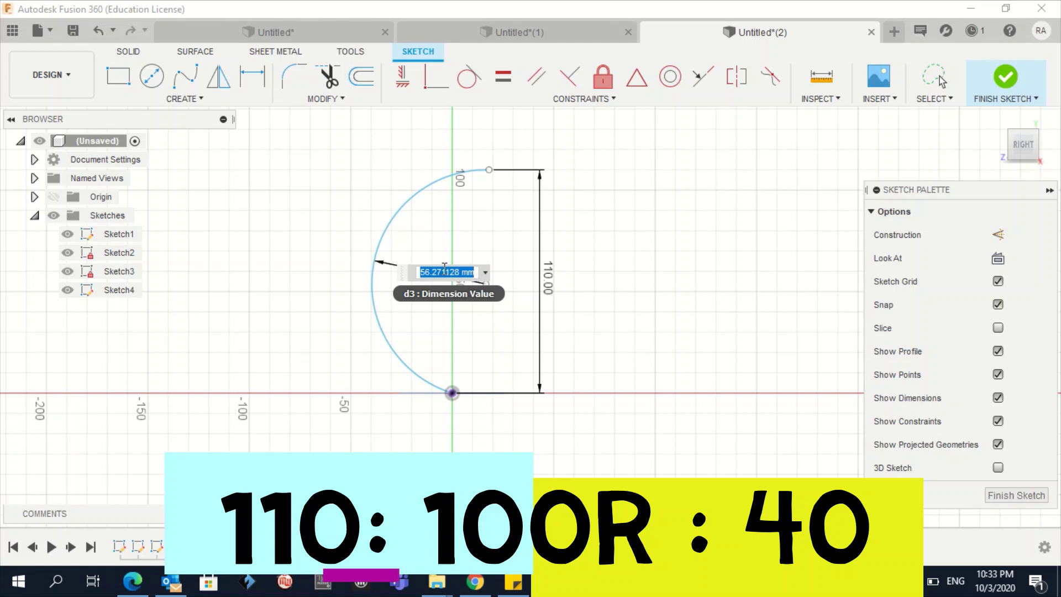
pyautogui.write('100')
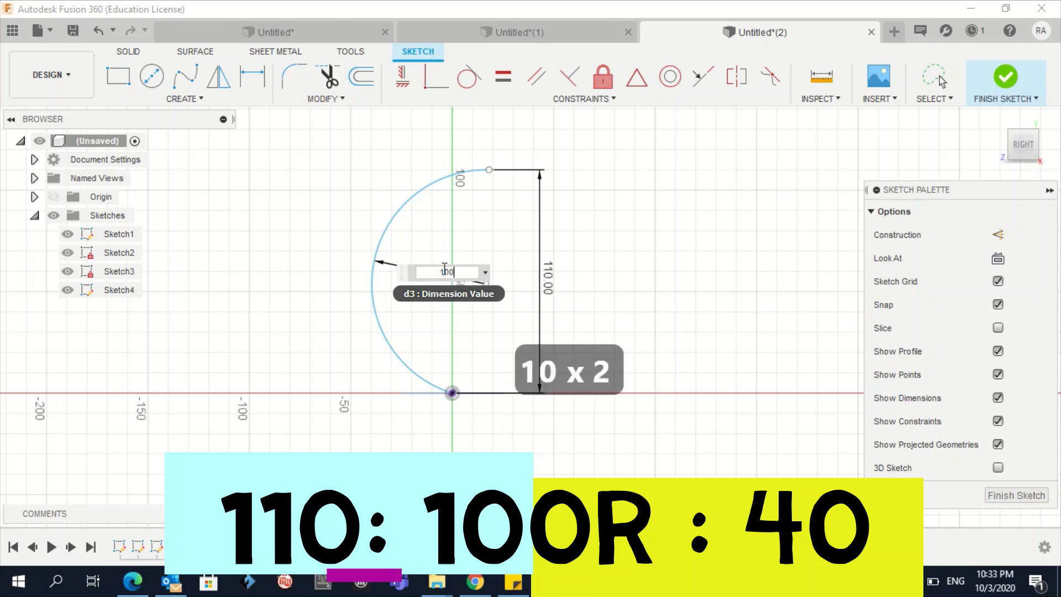
pyautogui.press('Return')
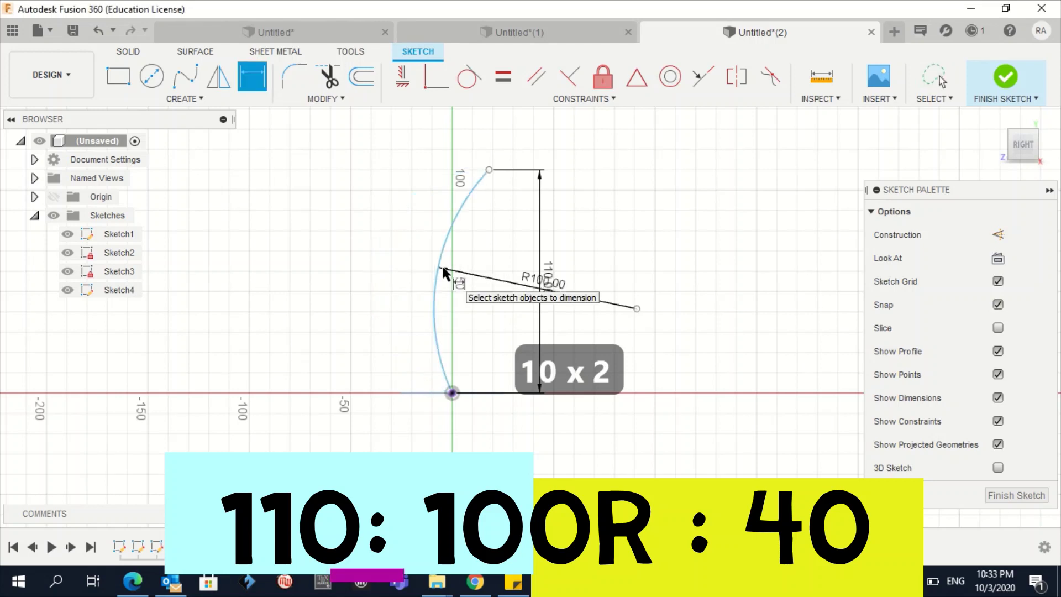
# Step: Dimension the horizontal distance between the arc's upper end point and the origin to 40 mm, and finish the sketch in the home view
pyautogui.click(489, 171)
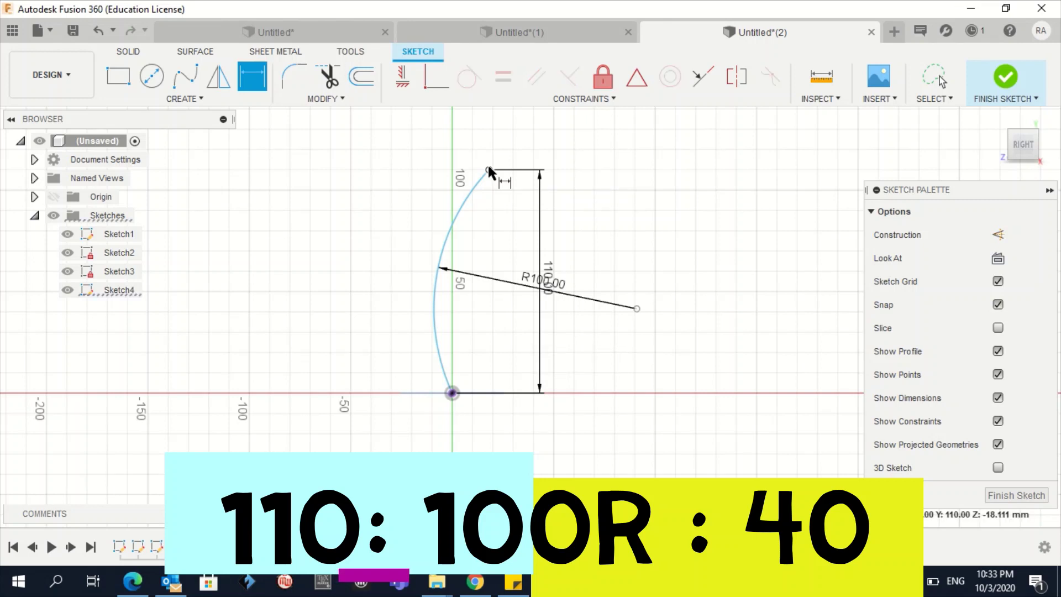
pyautogui.click(454, 393)
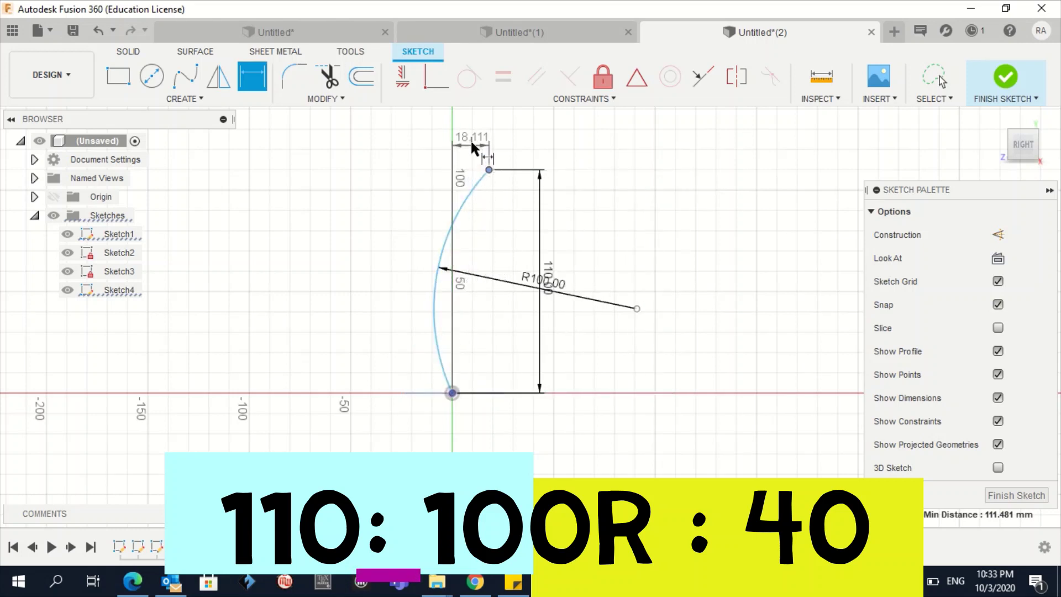
pyautogui.click(472, 145)
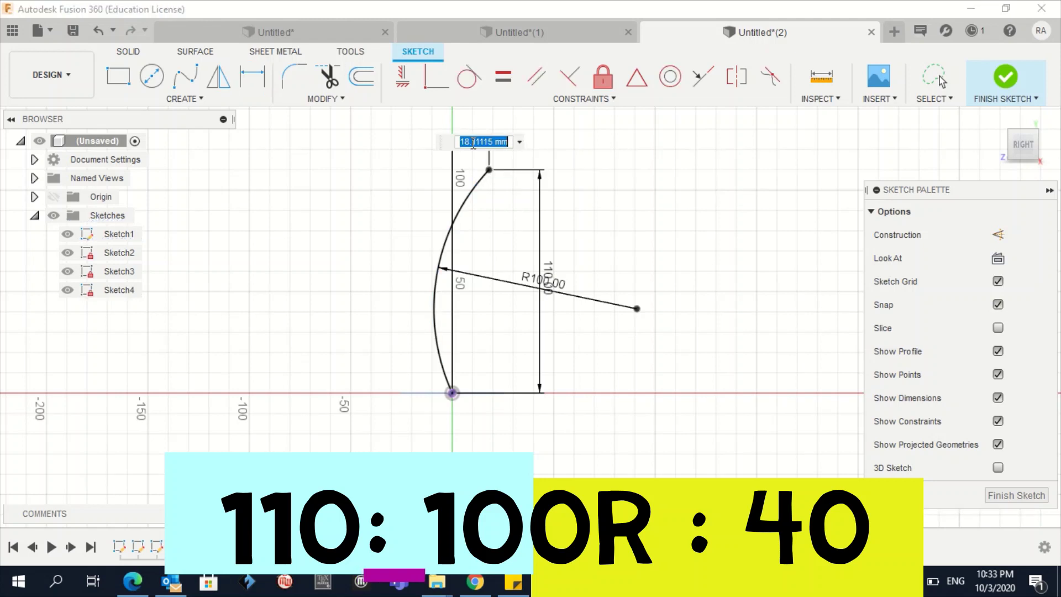
pyautogui.write('40')
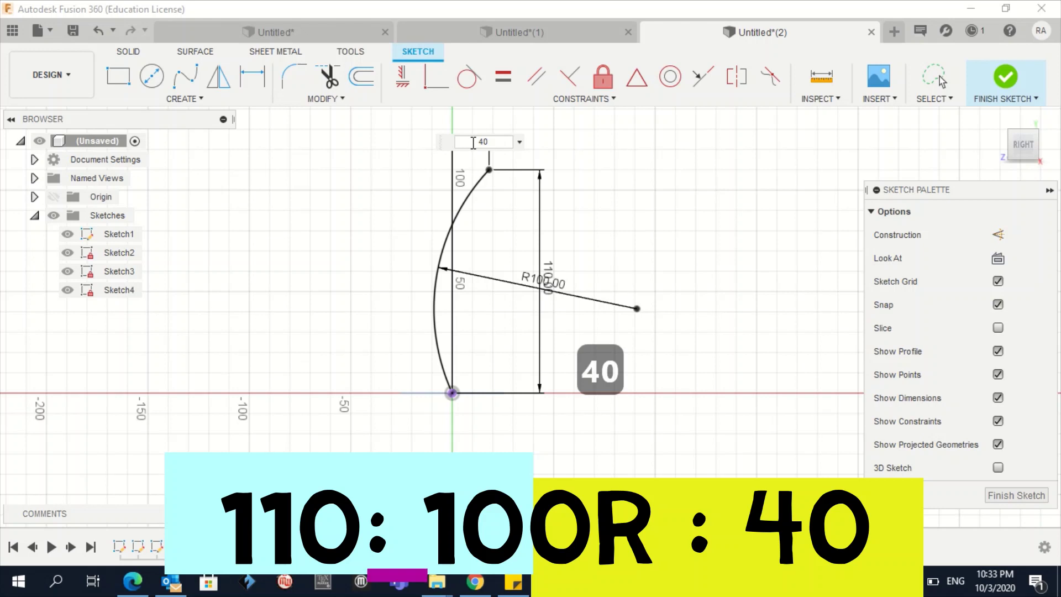
pyautogui.press('Return')
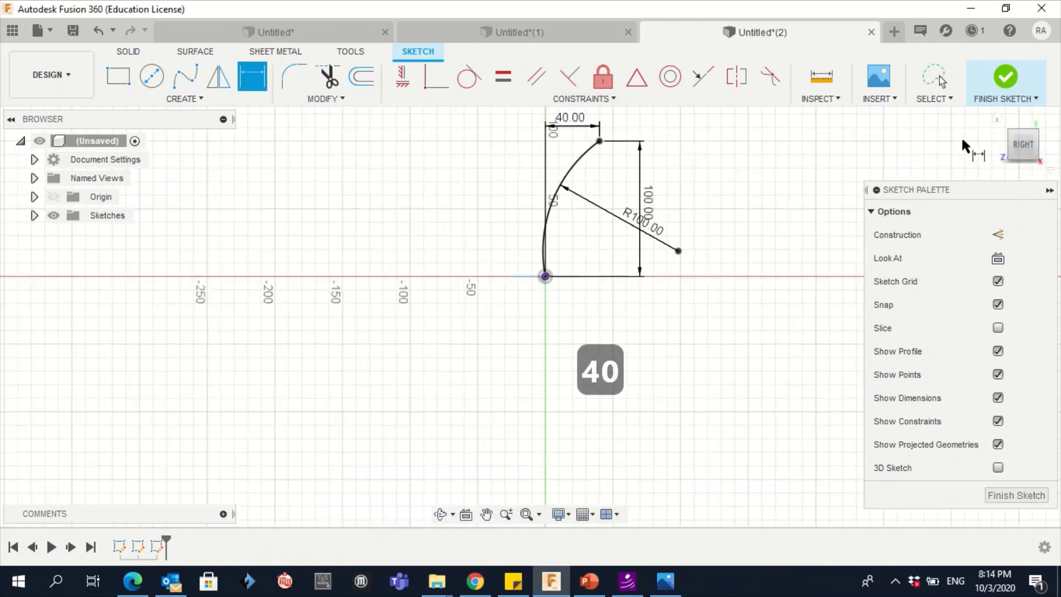
pyautogui.click(1006, 88)
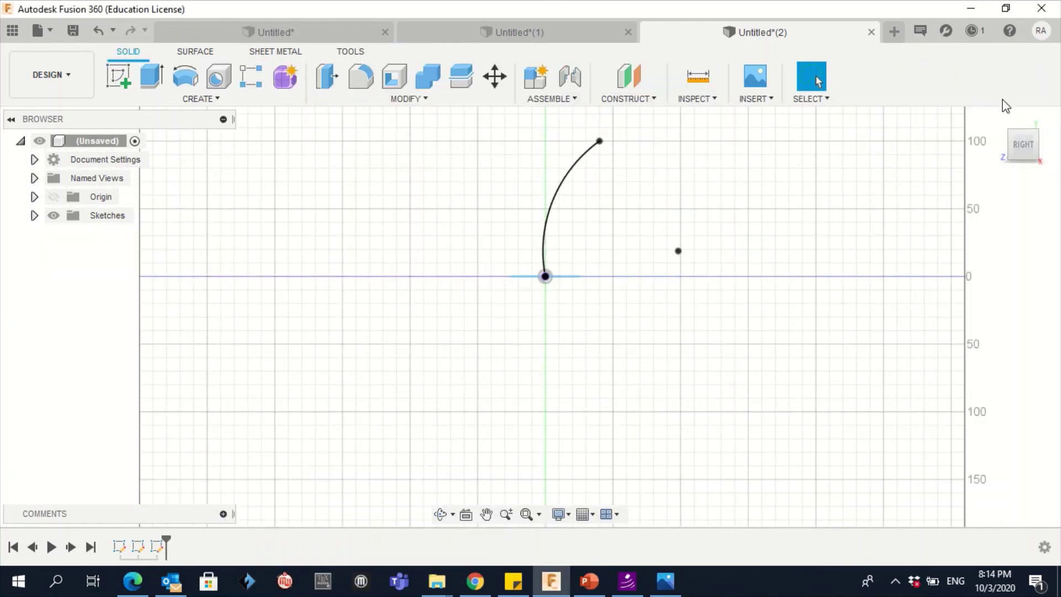
pyautogui.click(1001, 118)
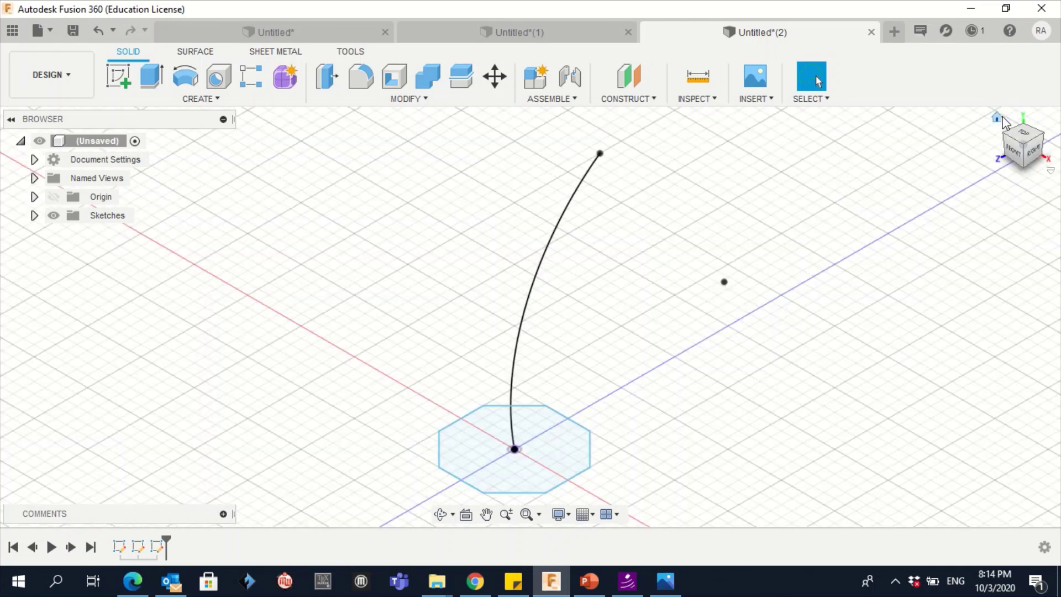
# Step: Sweep the octagon profile along the full arc path as a new body with single path and perpendicular orientation, and show the home view
pyautogui.click(214, 98)
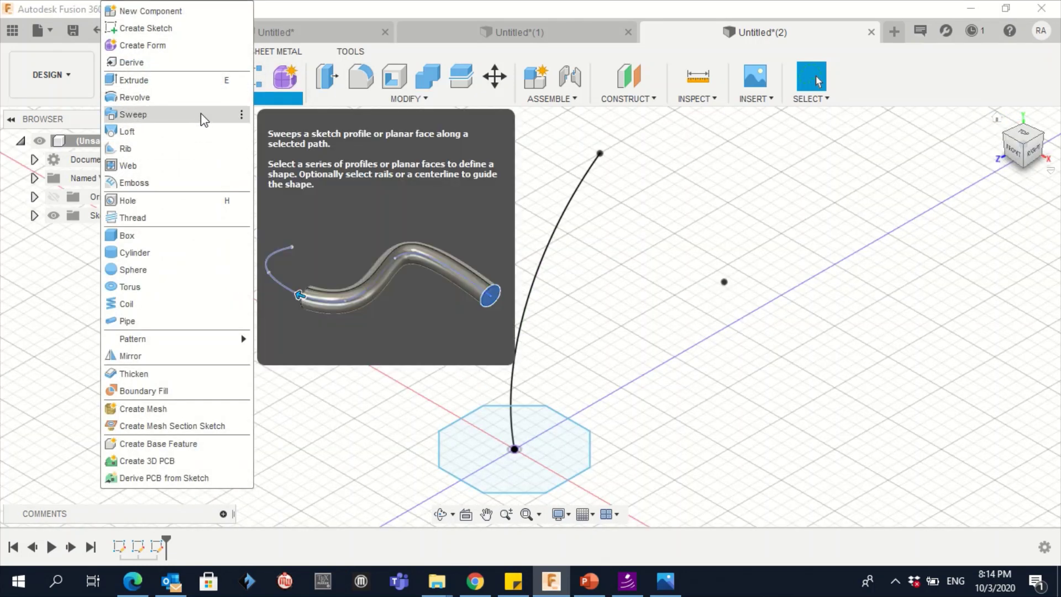
pyautogui.click(200, 114)
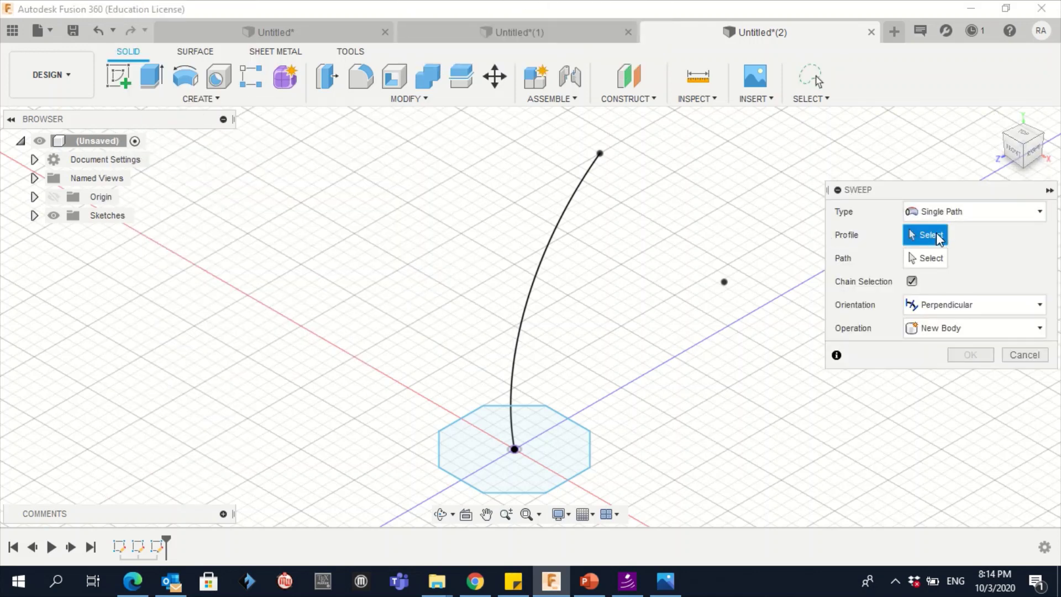
pyautogui.click(557, 452)
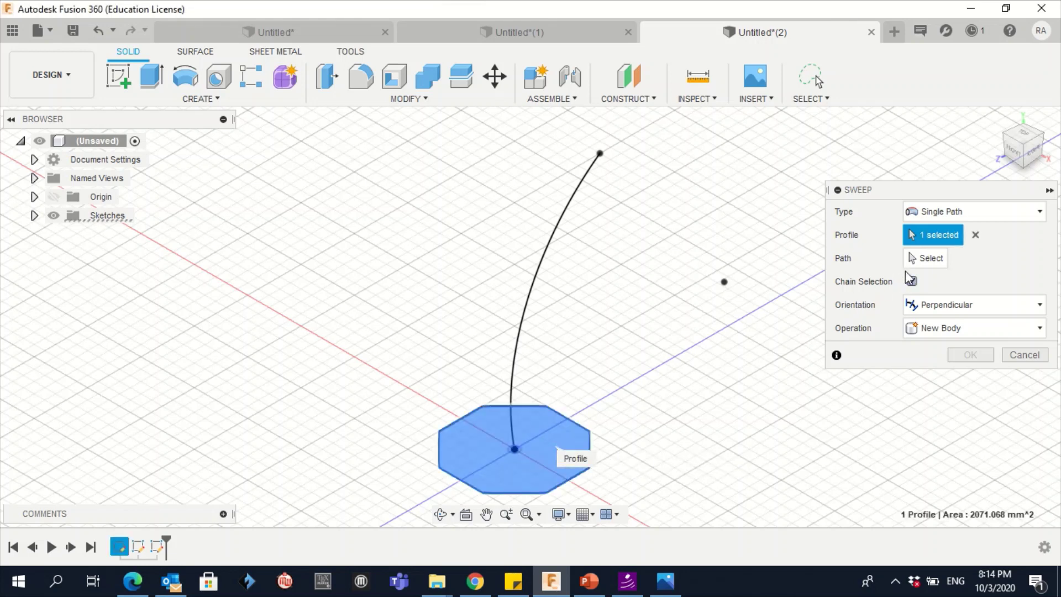
pyautogui.click(922, 260)
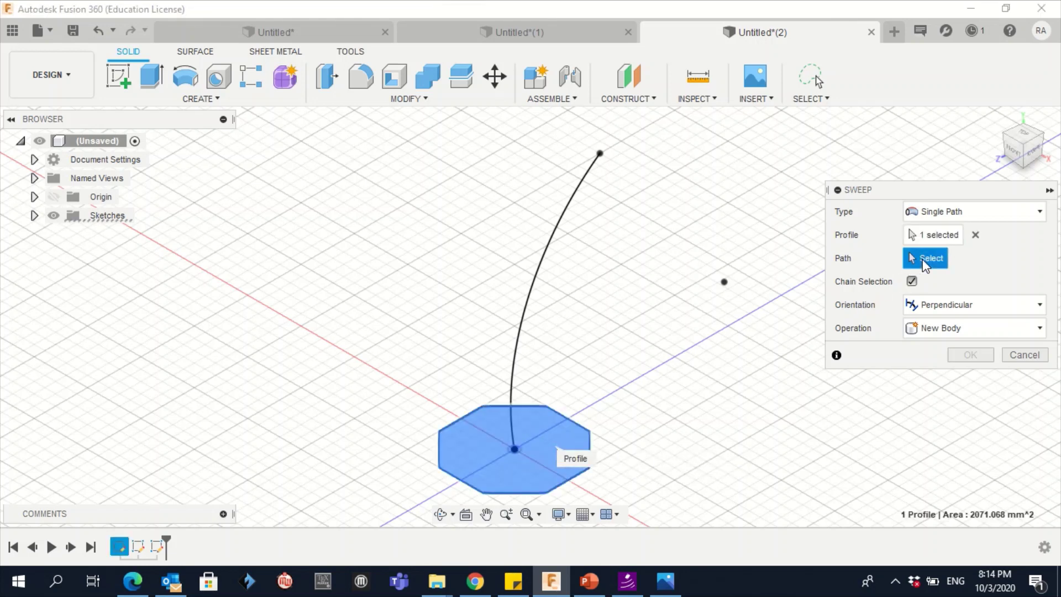
pyautogui.click(561, 226)
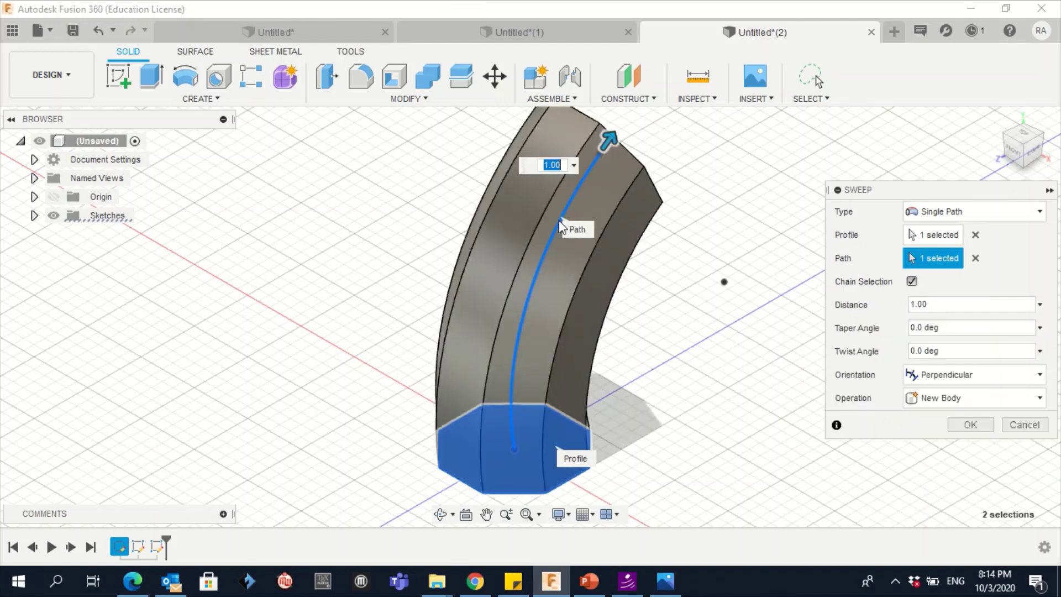
pyautogui.click(971, 424)
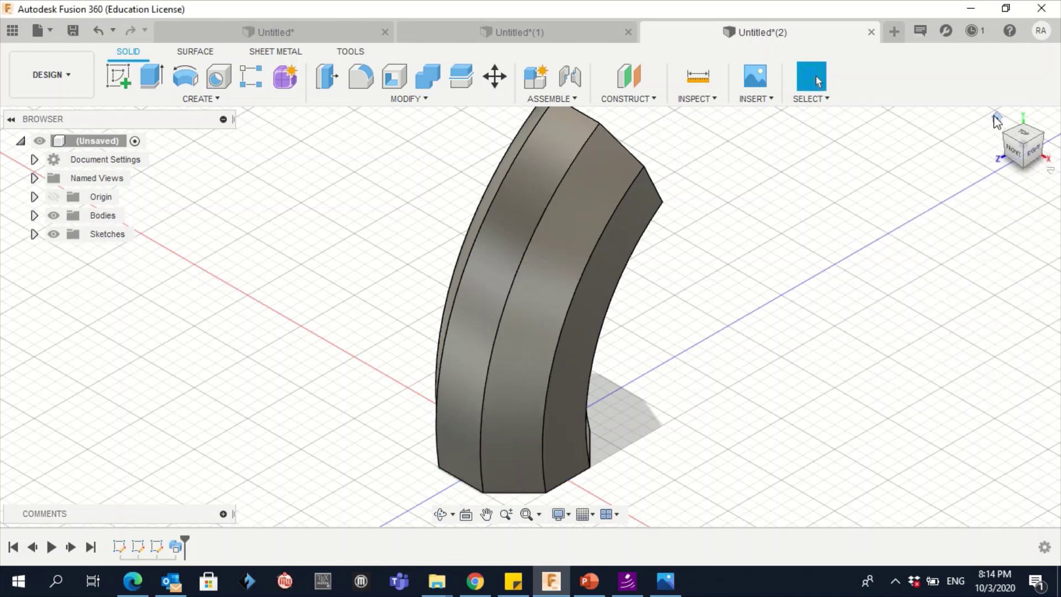
pyautogui.click(997, 118)
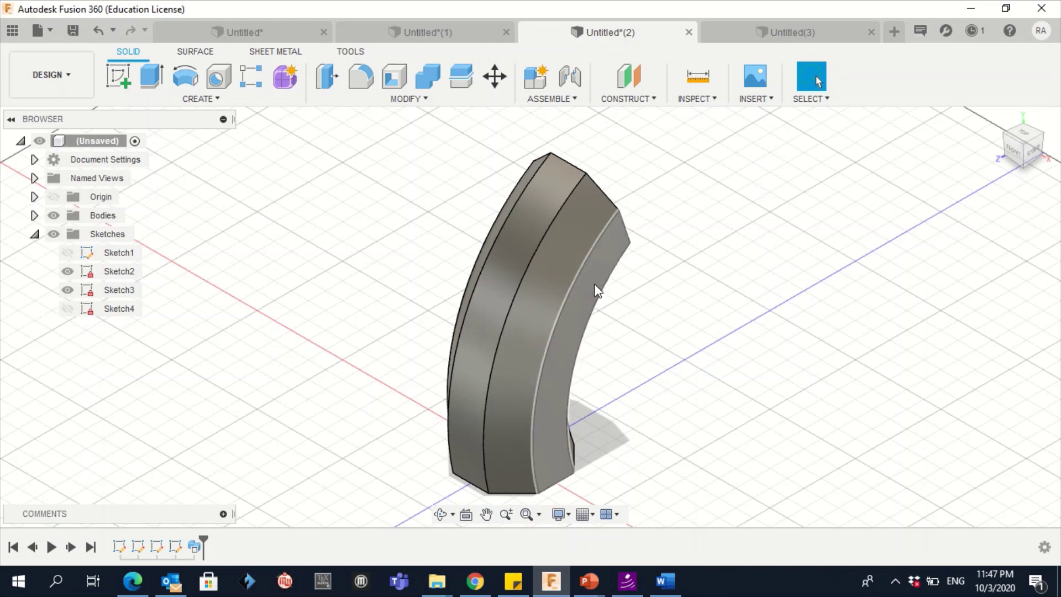
# Step: Check the screenshot space for Activity 3.3.1 in the Word document, and capture a screenshot of the swept octagon in Fusion 360
pyautogui.click(666, 581)
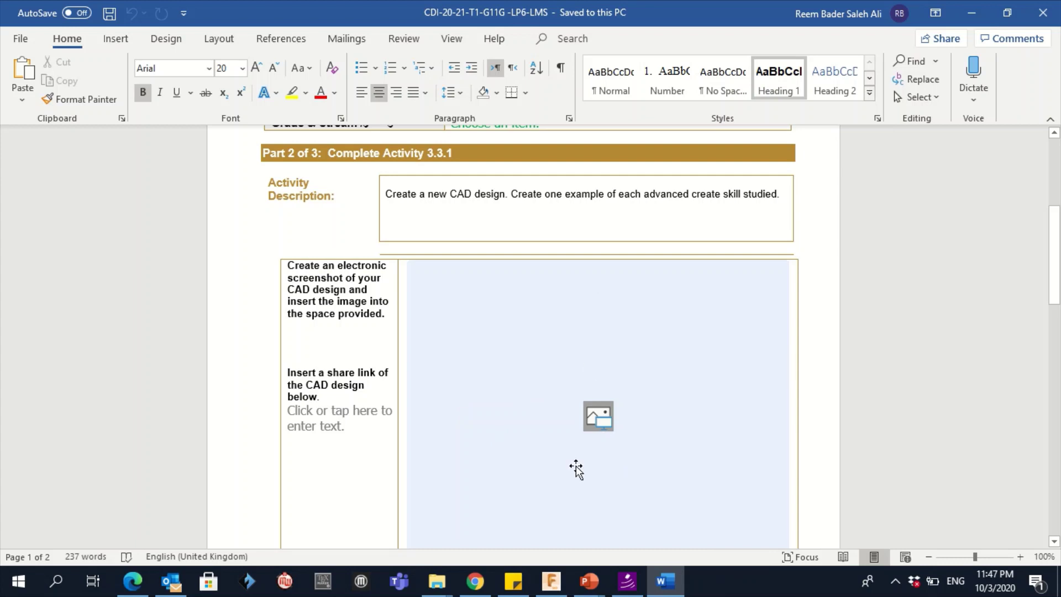
pyautogui.hotkey('alt', 'Tab')
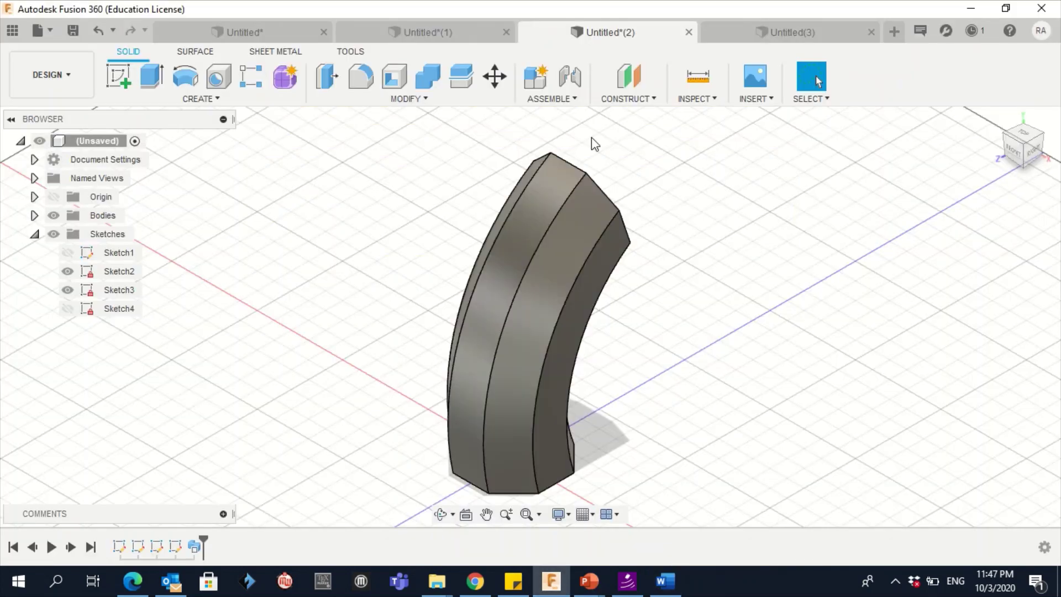
pyautogui.press('Print')
pyautogui.press('Print')
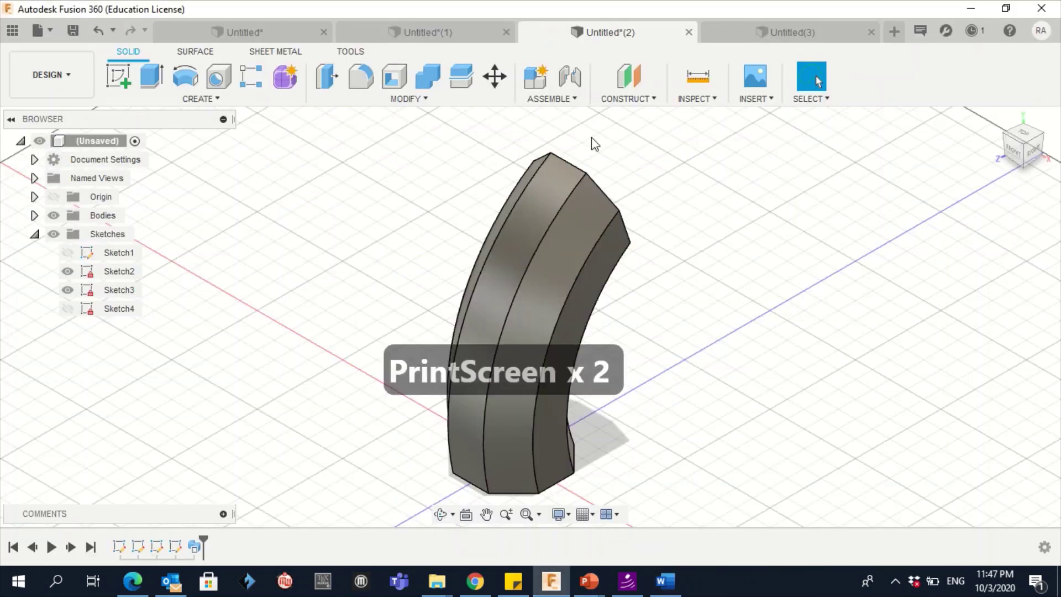
# Step: Switch to PowerPoint, paste the screenshot of the swept octagon onto the blank slide and shrink it to about half the slide's width
pyautogui.click(978, 8)
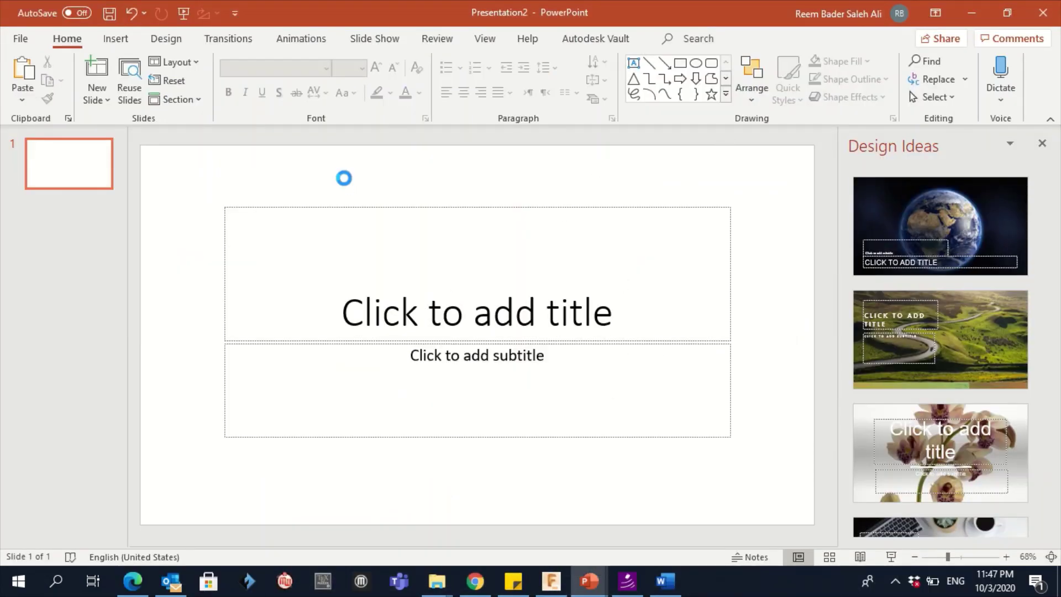
pyautogui.hotkey('ctrl', 'v')
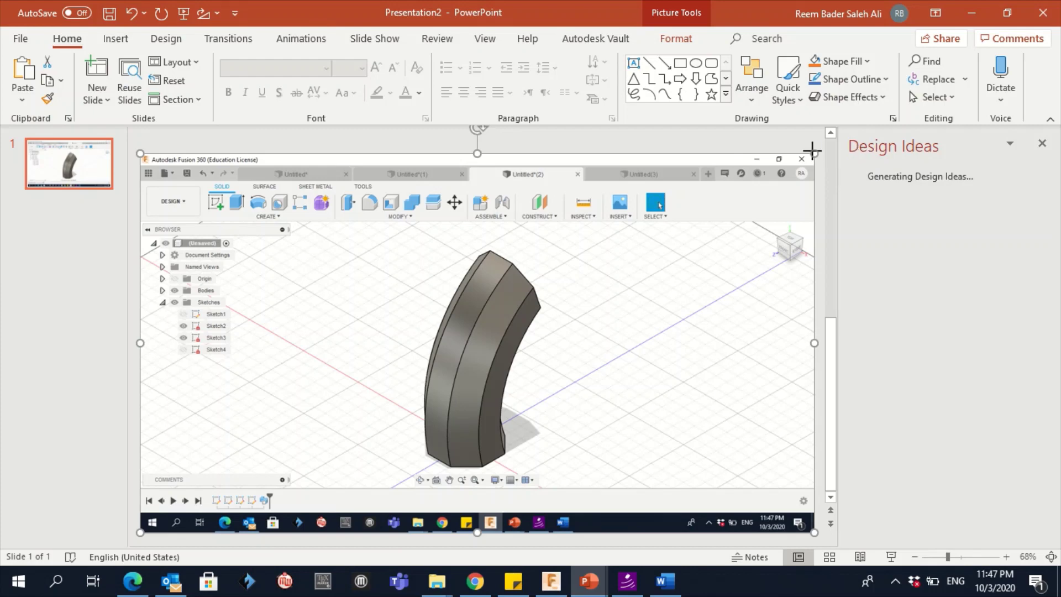
pyautogui.moveTo(812, 150); pyautogui.dragTo(509, 311)
# Step: Switch to Fusion 360, capture a screenshot of the lofted polygon design and return to the PowerPoint slide
pyautogui.click(550, 581)
pyautogui.click(429, 28)
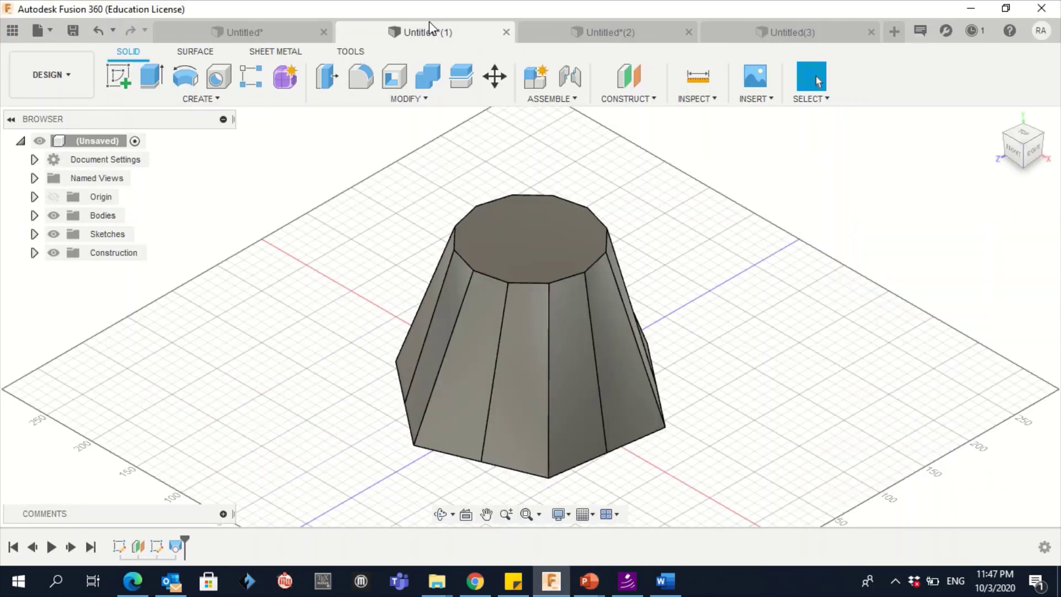
pyautogui.press('Print')
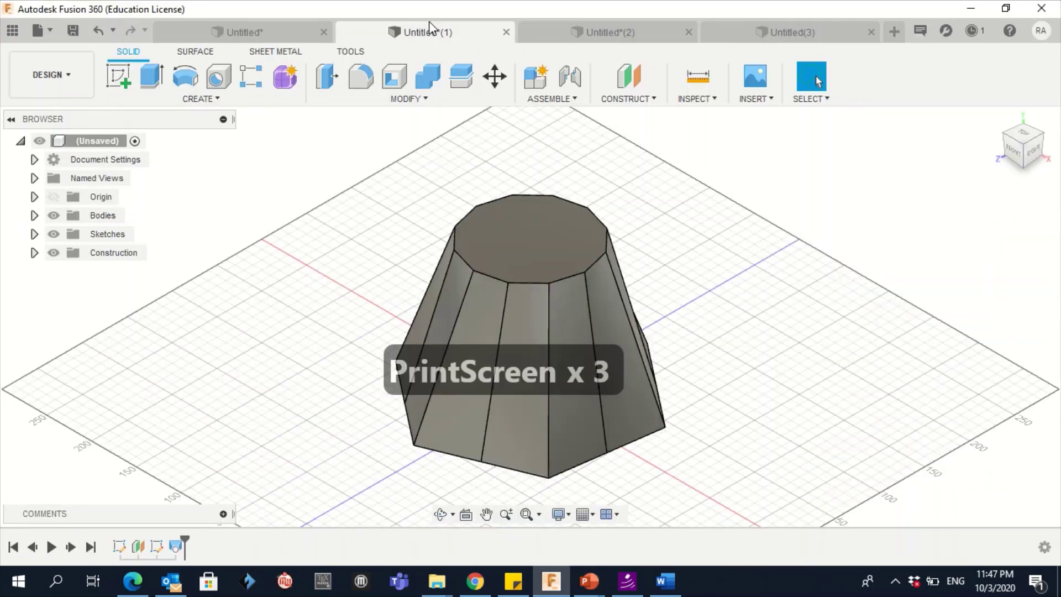
pyautogui.moveTo(927, 6)
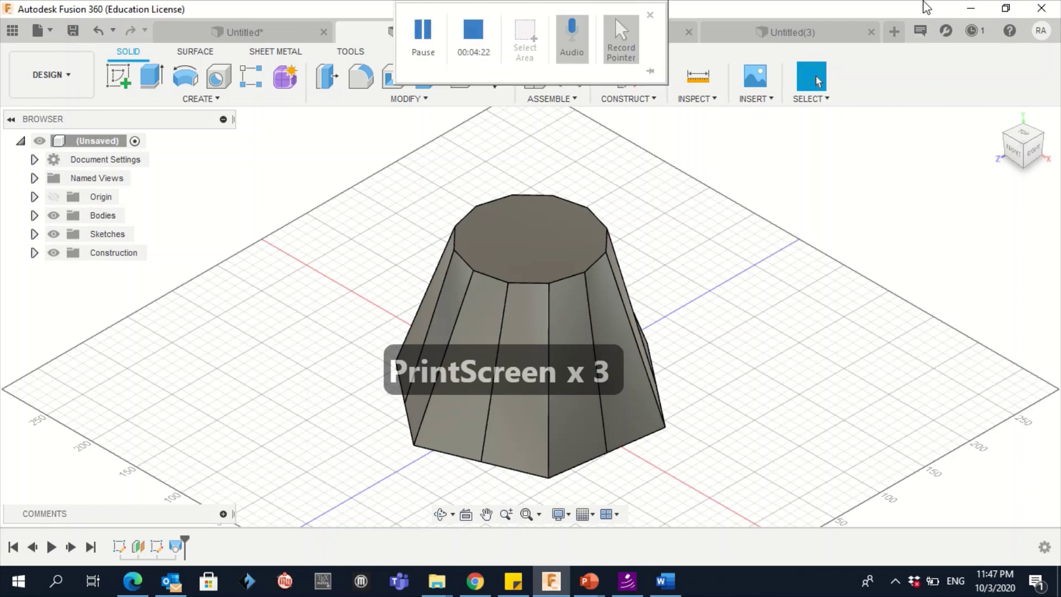
pyautogui.click(971, 8)
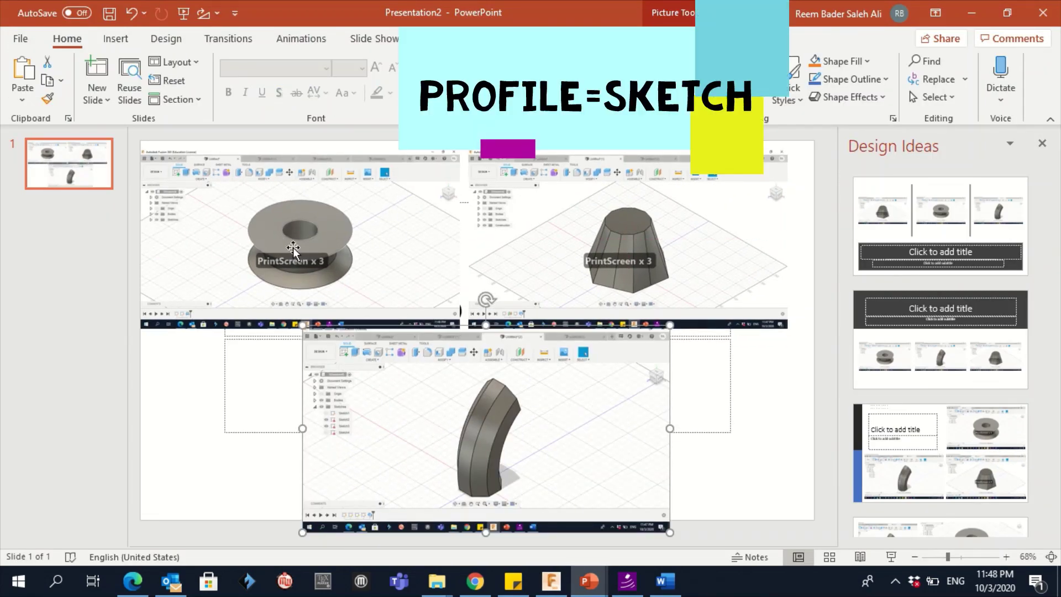